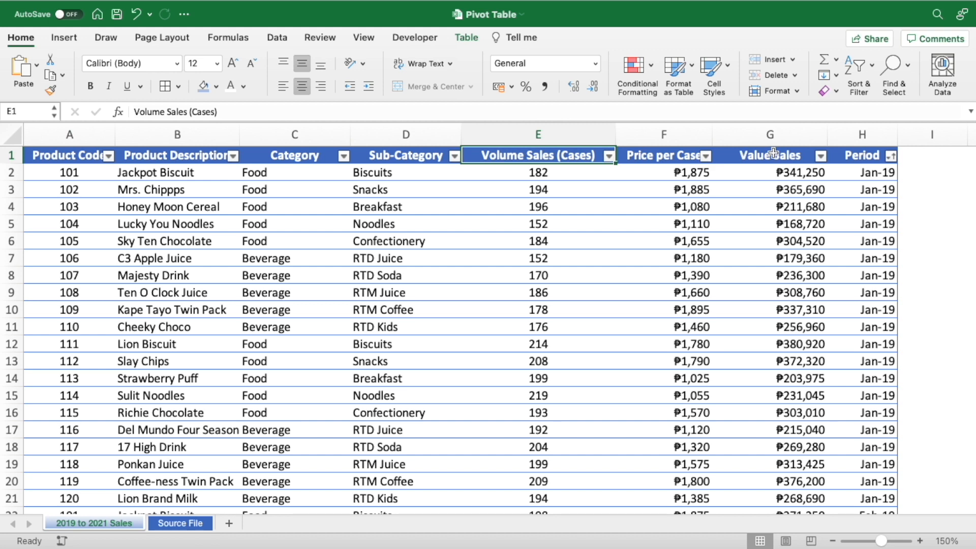
# Create a PivotTable on a new worksheet from the whole 2019 to 2021 sales table, Table1
pyautogui.click(774, 154)
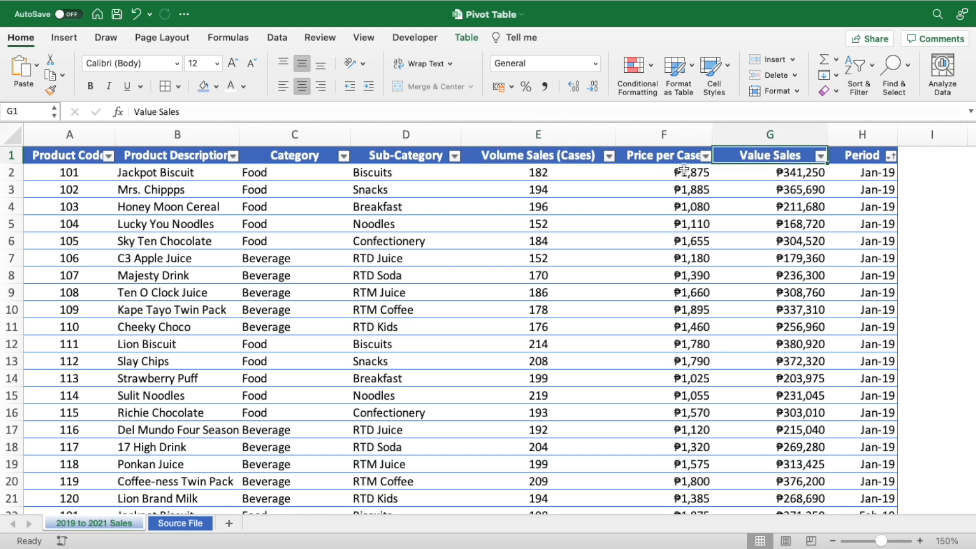
pyautogui.click(85, 158)
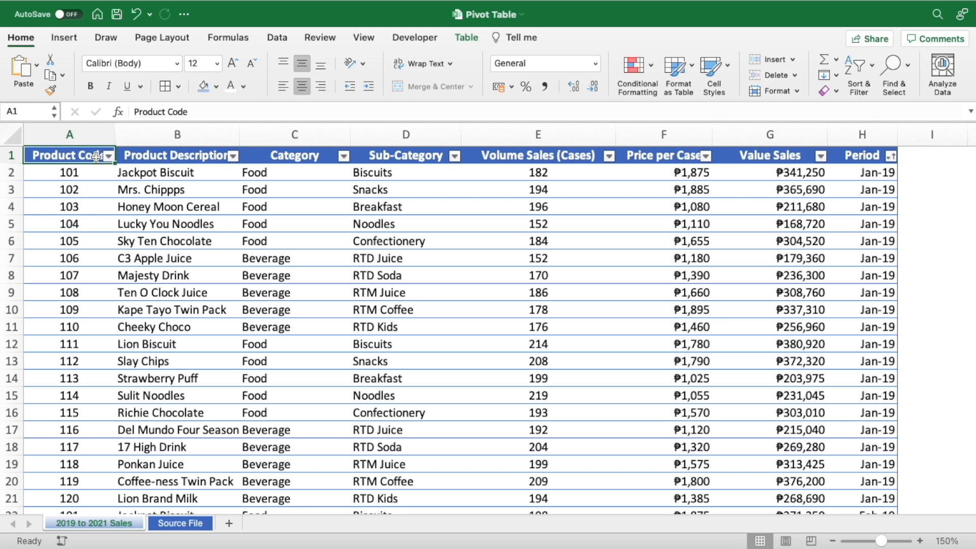
pyautogui.press('super+shift+Right')
pyautogui.press('super+shift+Down')
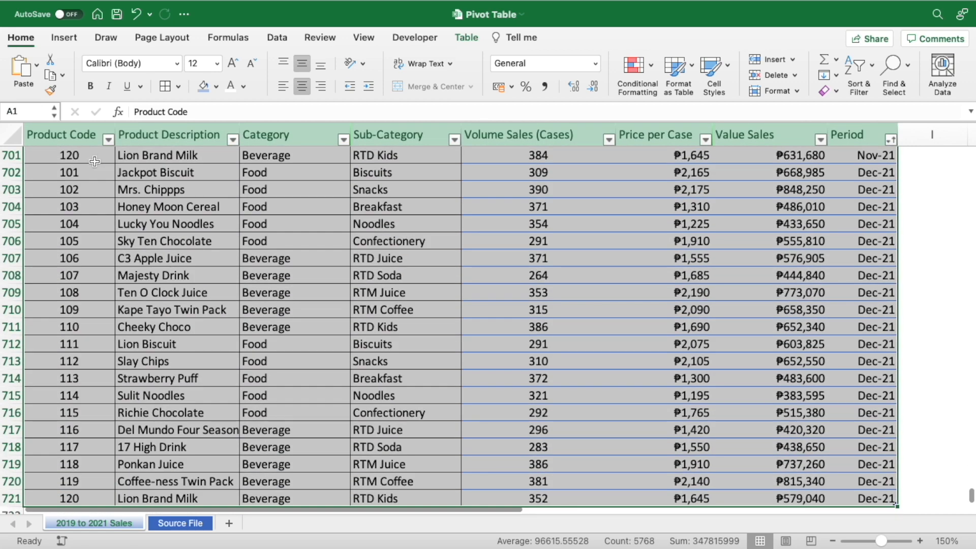
pyautogui.click(63, 38)
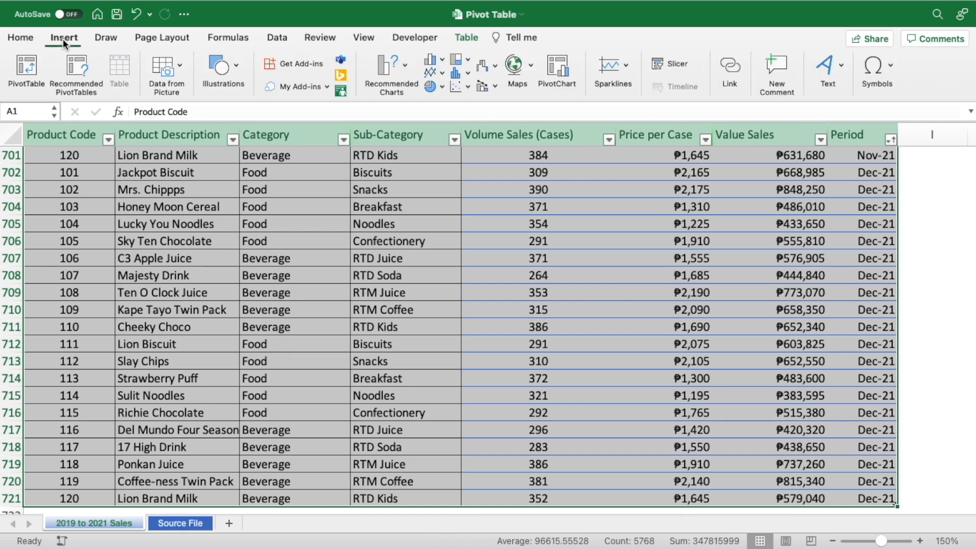
pyautogui.click(26, 65)
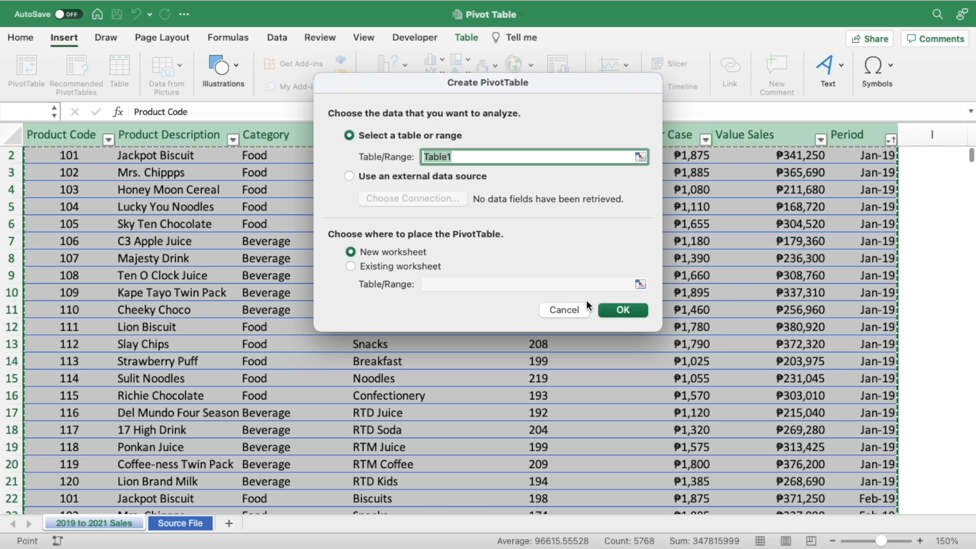
pyautogui.click(624, 312)
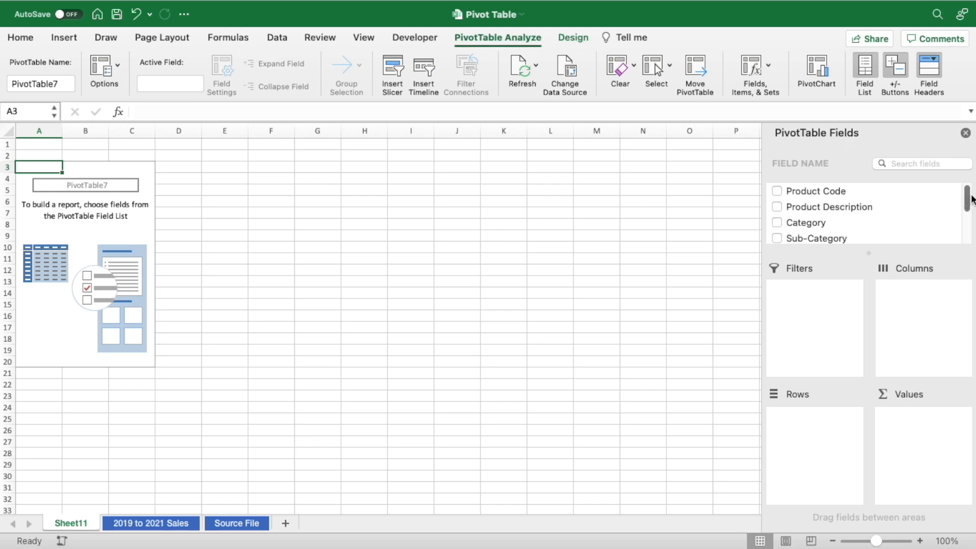
# Add Category to the PivotTable's rows and Value Sales to its values
pyautogui.moveTo(967, 200)
pyautogui.mouseDown()
pyautogui.moveTo(967, 236)
pyautogui.moveTo(967, 191)
pyautogui.mouseUp()
pyautogui.click(816, 222)
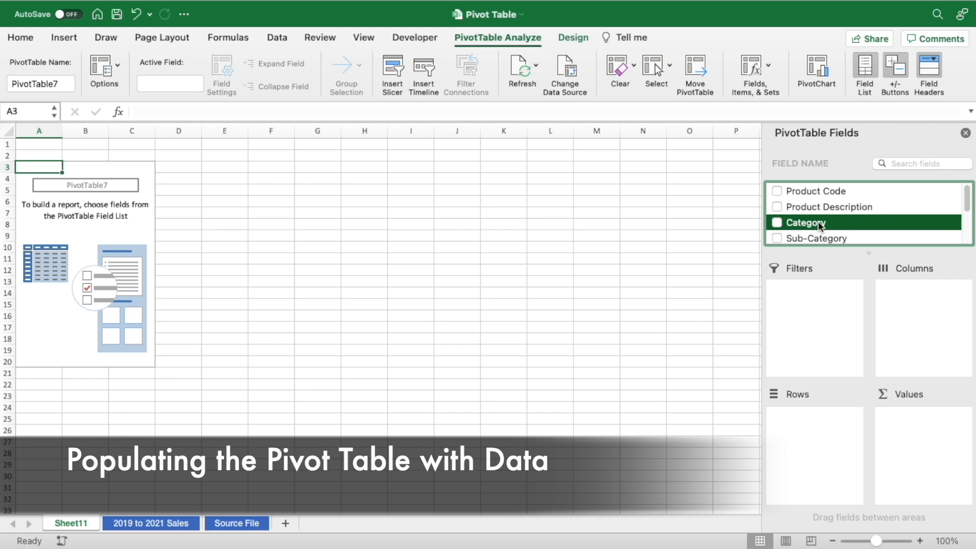
pyautogui.moveTo(818, 221); pyautogui.dragTo(809, 430)
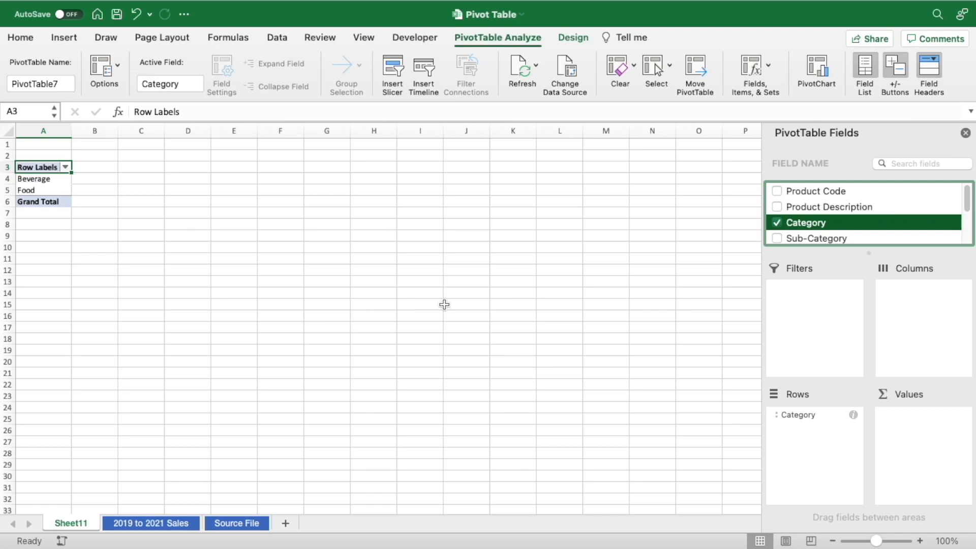
pyautogui.moveTo(877, 543); pyautogui.dragTo(884, 542)
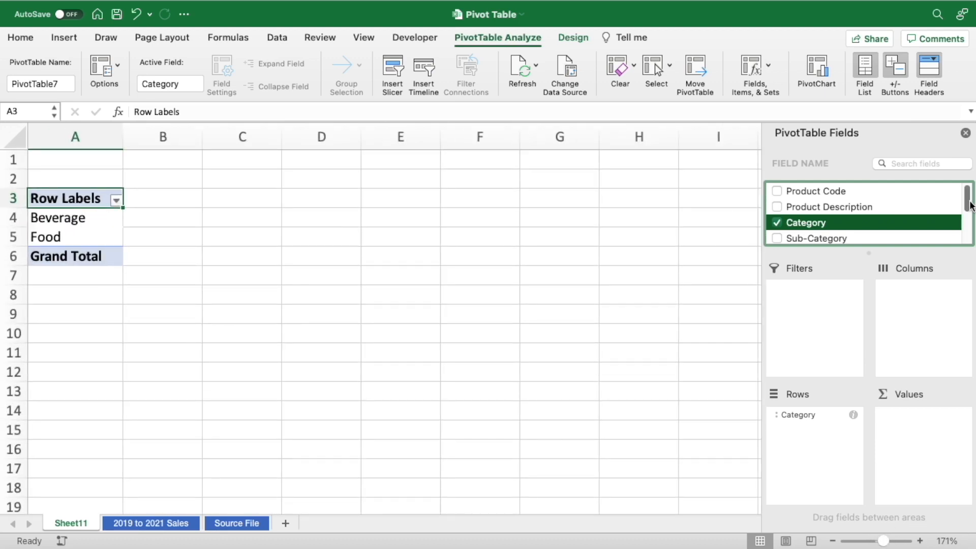
pyautogui.scroll(-4, 971, 205)
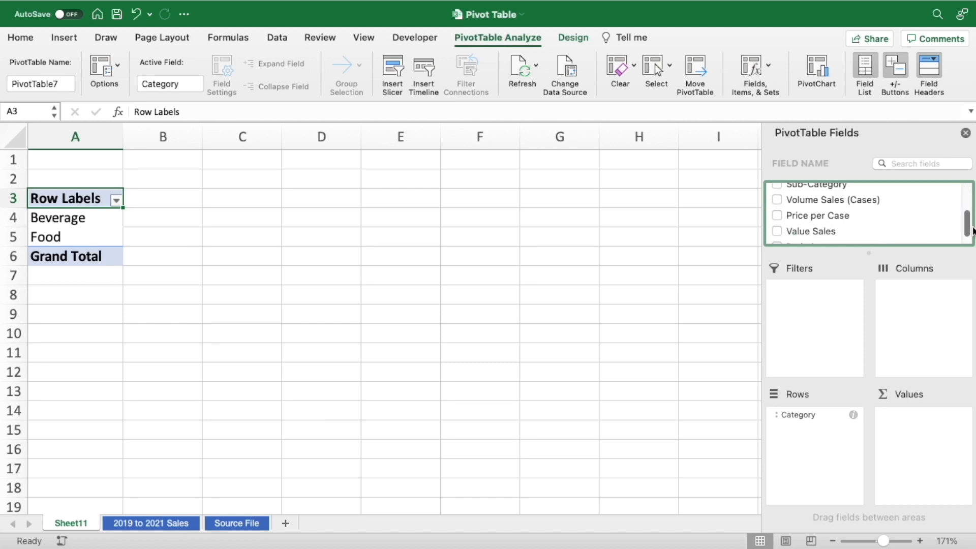
pyautogui.moveTo(800, 220); pyautogui.dragTo(932, 452)
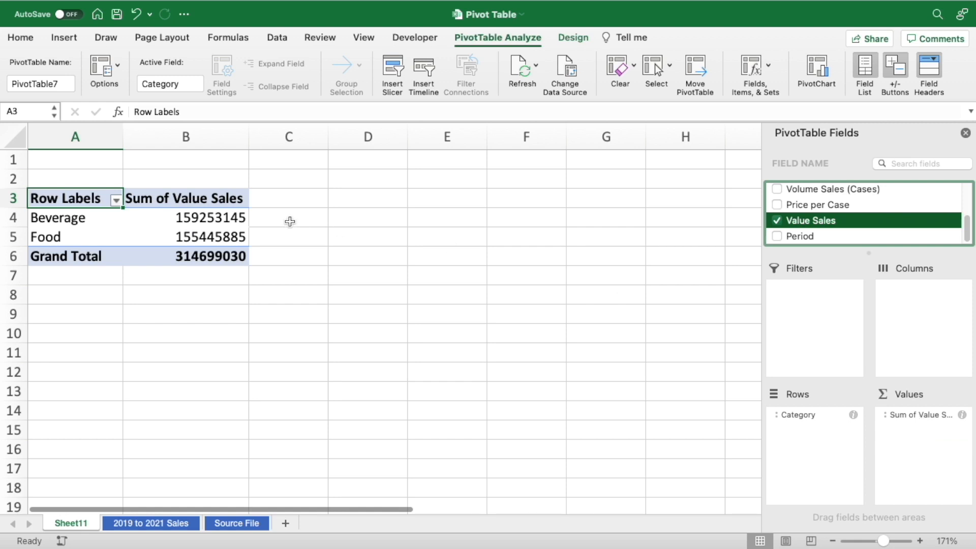
# Format the Sum of Value Sales figures, including the grand total, with thousands separators and no decimal places
pyautogui.click(209, 218)
pyautogui.moveTo(209, 218); pyautogui.dragTo(209, 257)
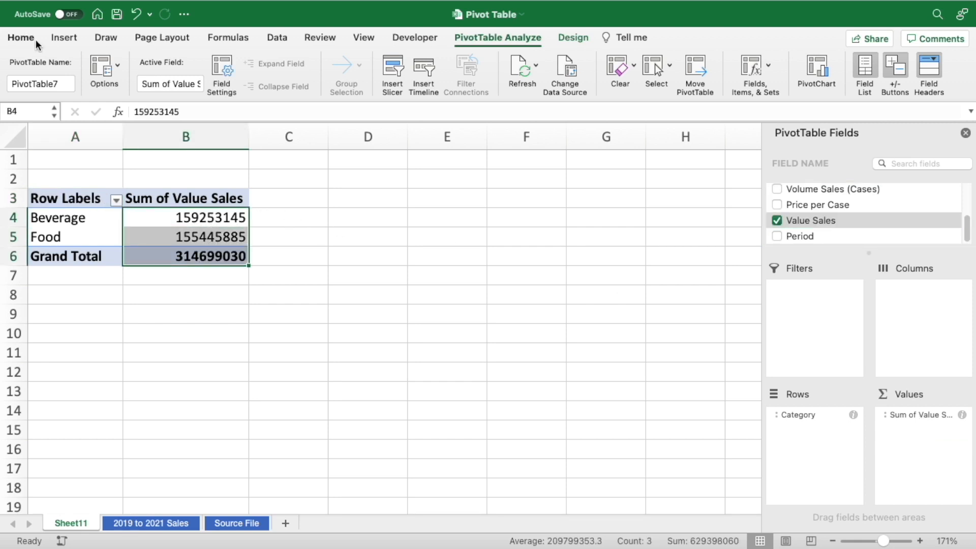
pyautogui.click(32, 38)
pyautogui.click(548, 87)
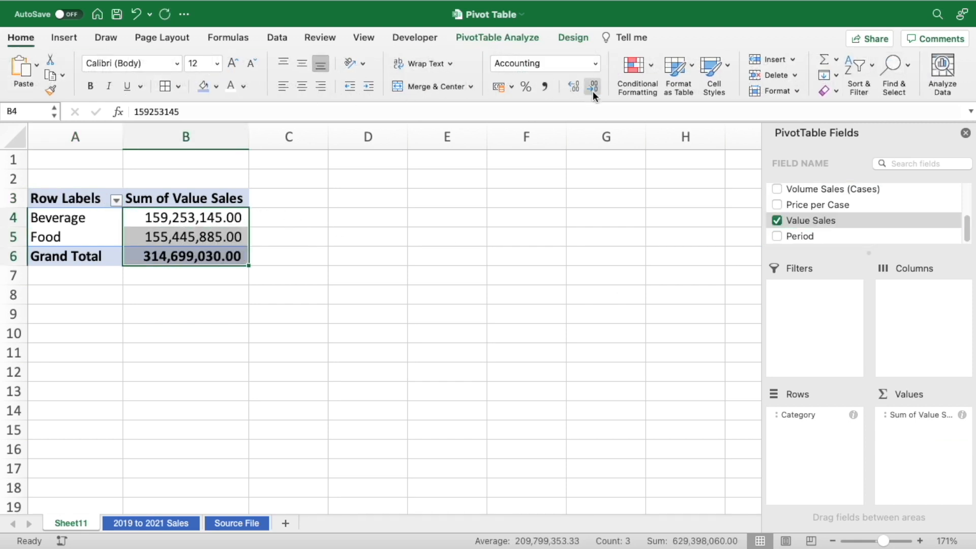
pyautogui.click(590, 84)
pyautogui.click(590, 85)
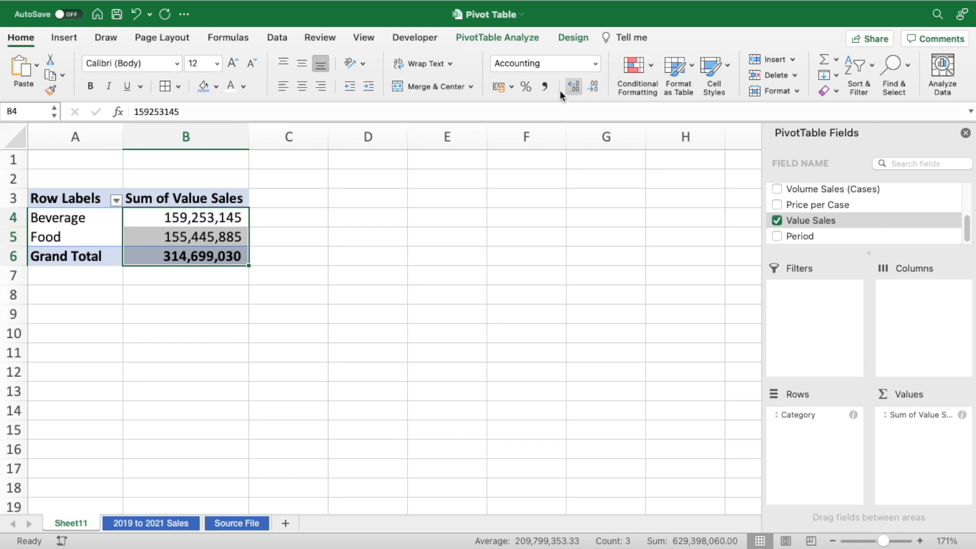
pyautogui.click(214, 202)
pyautogui.click(215, 219)
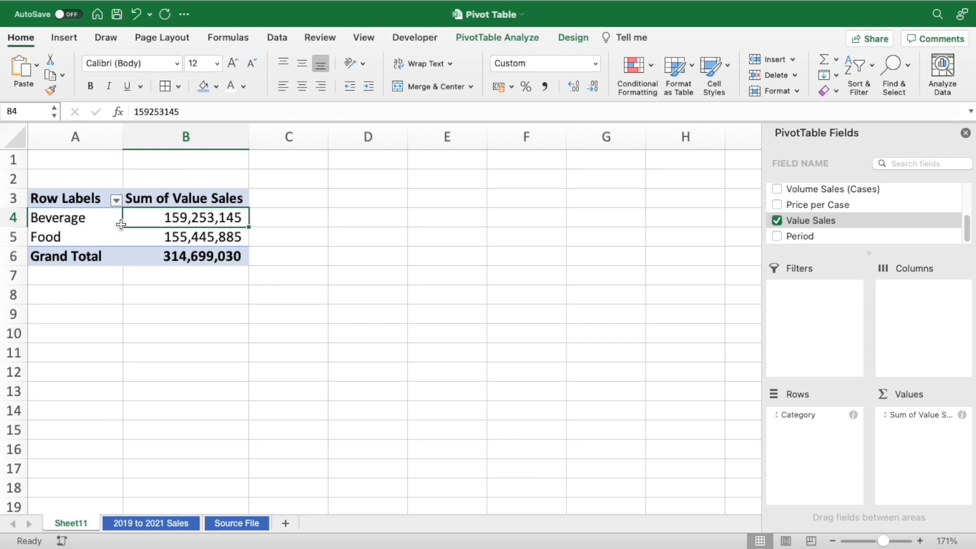
pyautogui.click(193, 200)
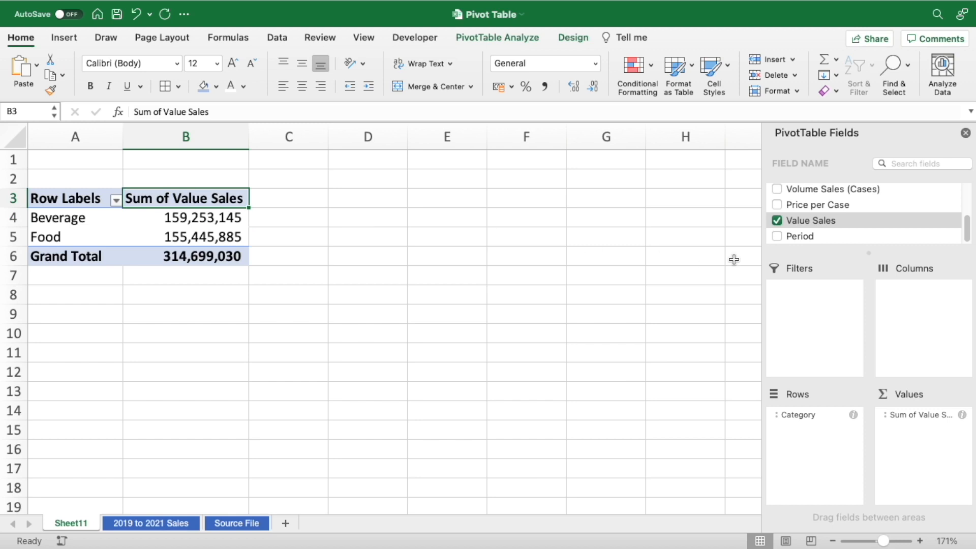
# Add Period to the PivotTable's columns and ungroup the dates into individual months
pyautogui.click(803, 237)
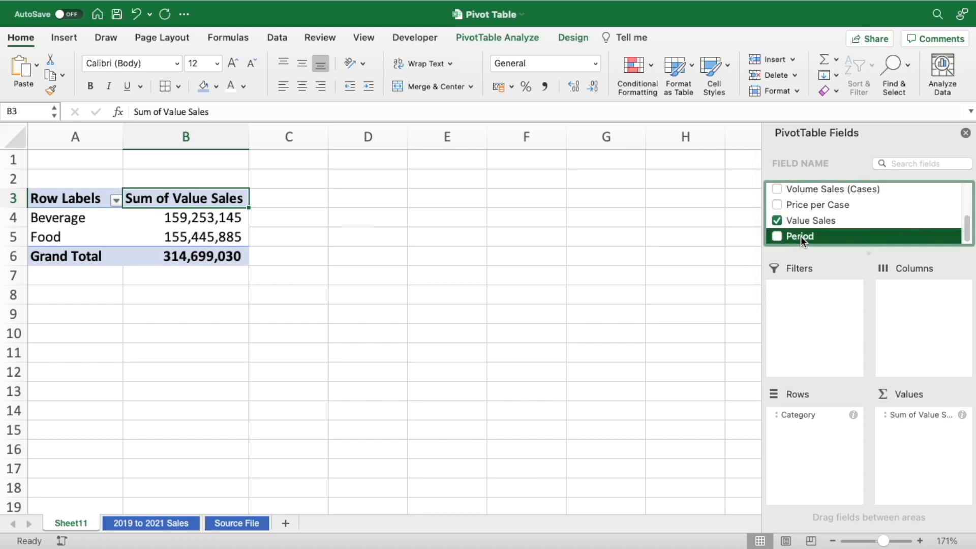
pyautogui.moveTo(801, 236); pyautogui.dragTo(920, 294)
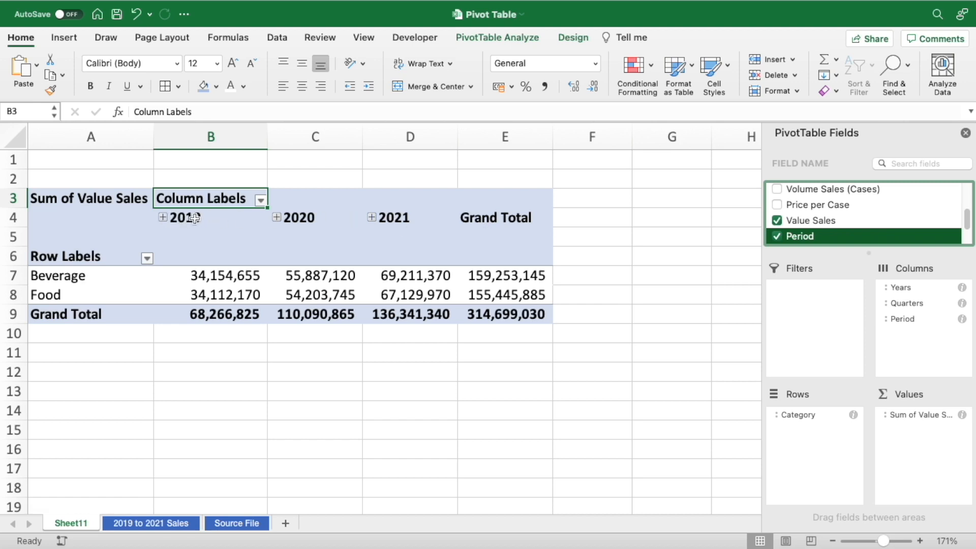
pyautogui.click(213, 217)
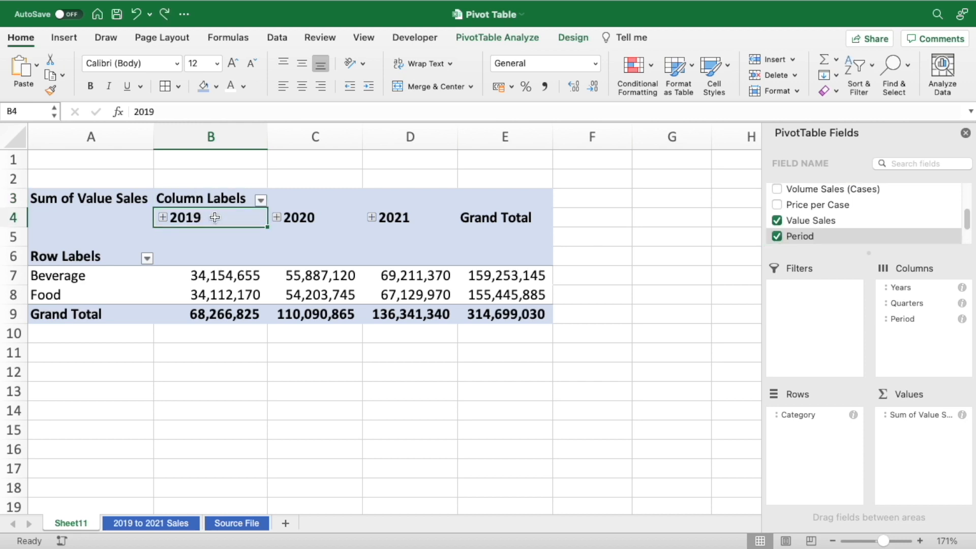
pyautogui.rightClick(212, 218)
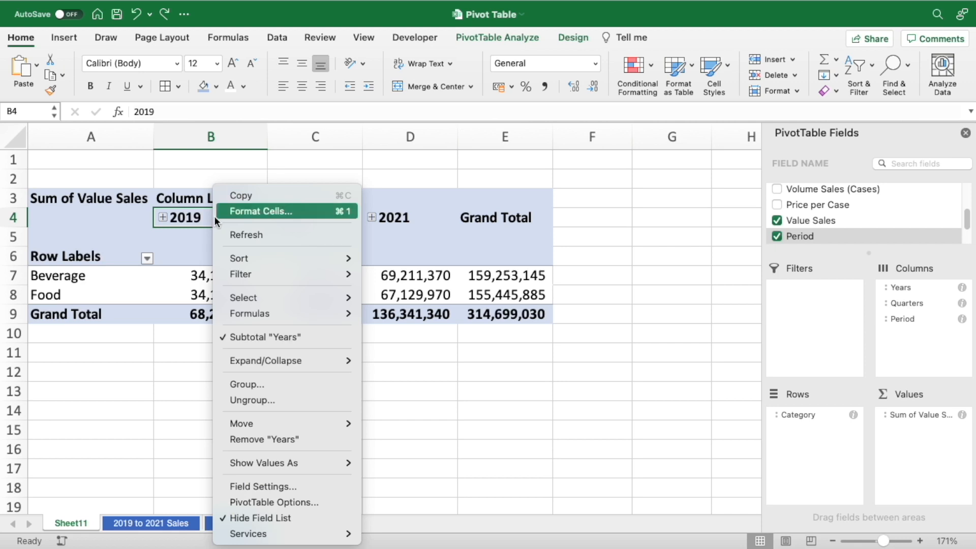
pyautogui.click(304, 402)
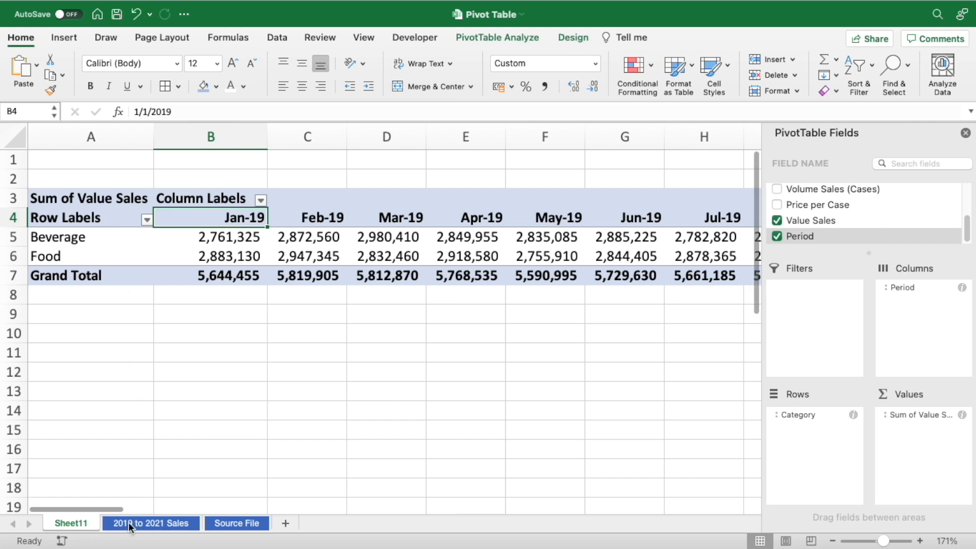
# Replace Category with Sub-Category in the PivotTable's rows
pyautogui.scroll(5, 815, 238)
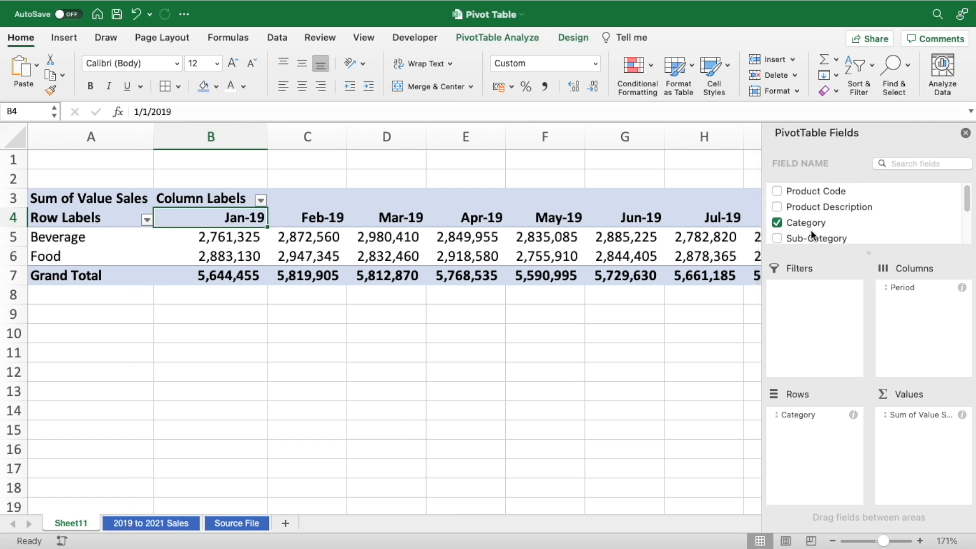
pyautogui.moveTo(805, 418); pyautogui.dragTo(843, 198)
pyautogui.moveTo(814, 237); pyautogui.dragTo(797, 423)
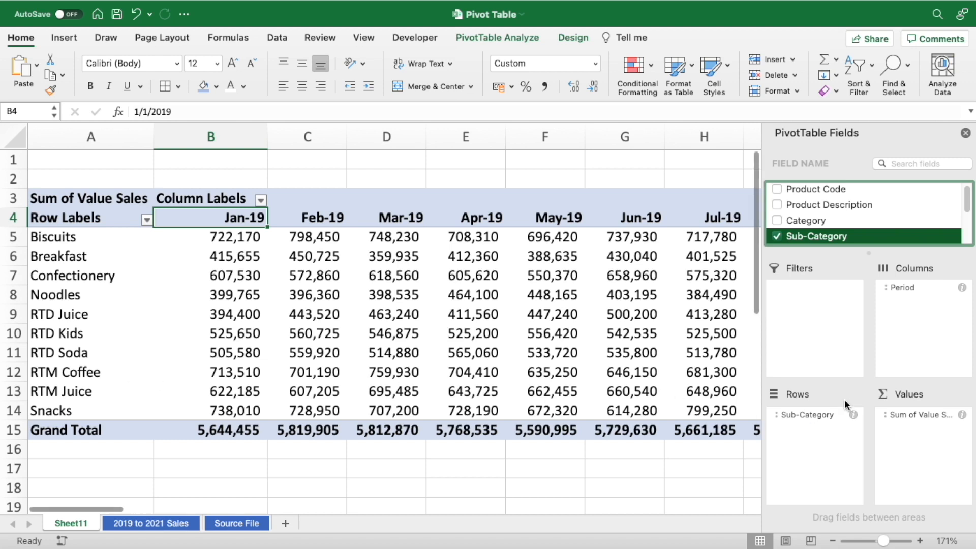
# Rebuild the PivotTable's rows with Category as the outer field and Sub-Category nested beneath it
pyautogui.click(813, 416)
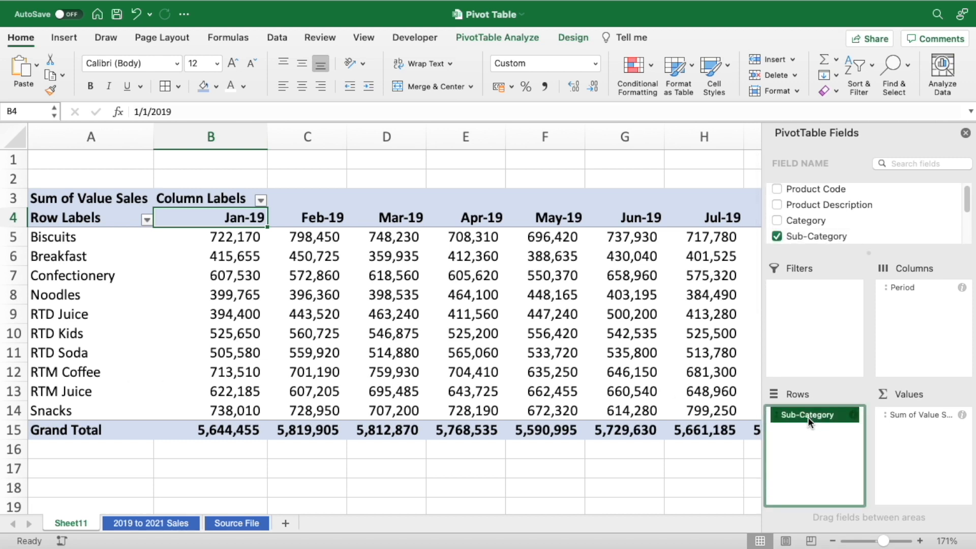
pyautogui.moveTo(808, 417); pyautogui.dragTo(817, 453)
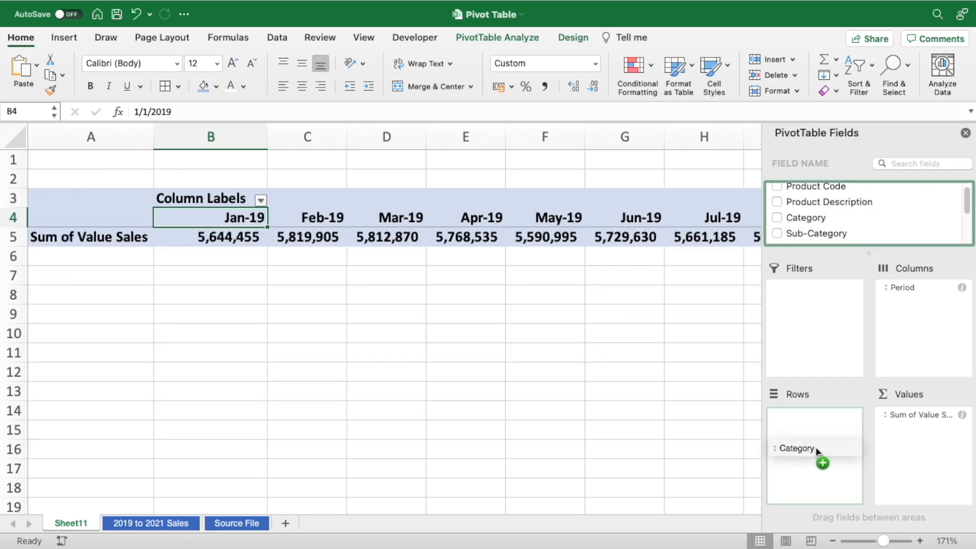
pyautogui.moveTo(819, 230); pyautogui.dragTo(823, 448)
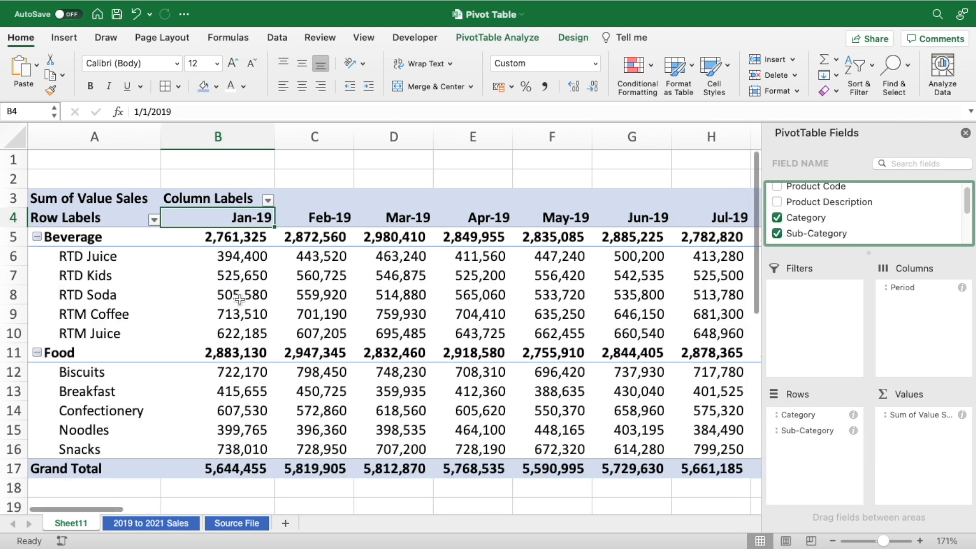
pyautogui.click(147, 249)
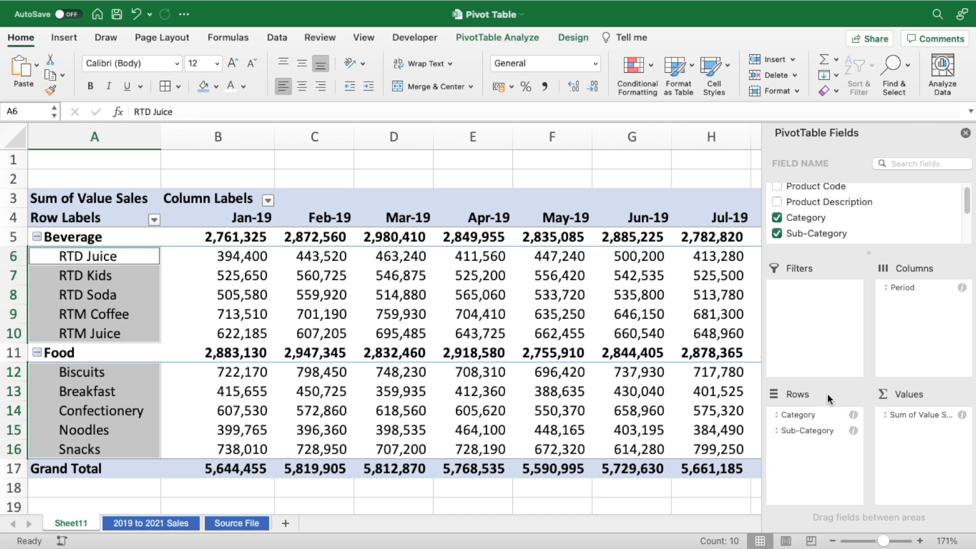
pyautogui.click(218, 257)
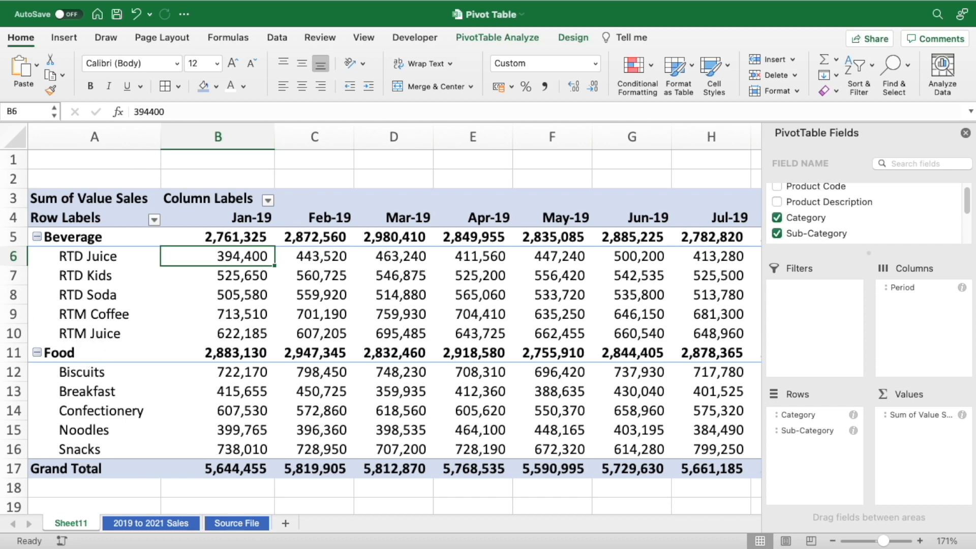
pyautogui.click(141, 260)
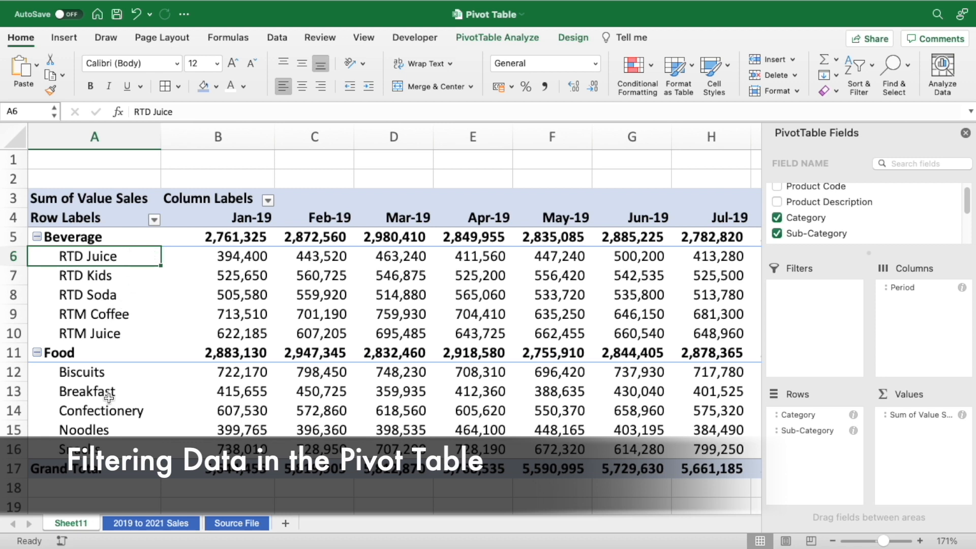
pyautogui.click(104, 372)
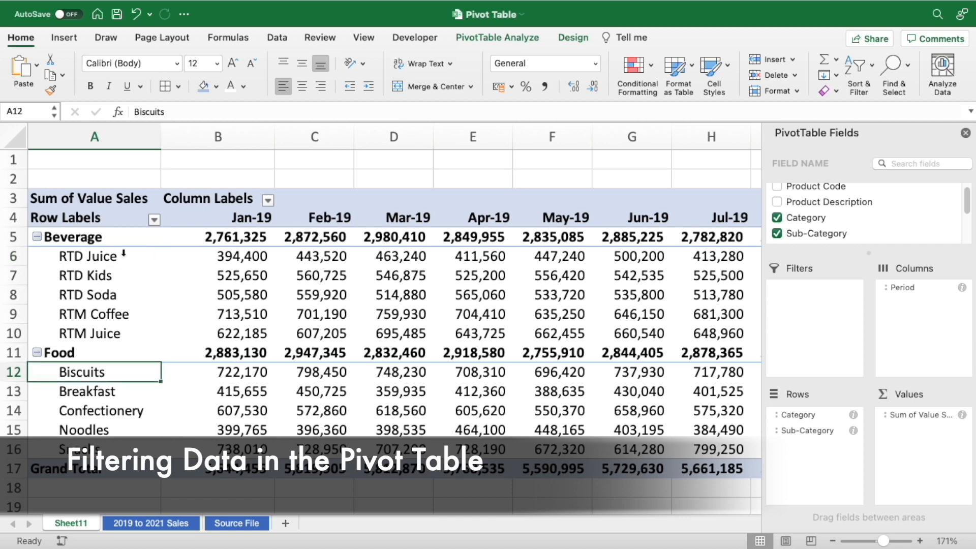
# Filter the PivotTable's Sub-Category row field to show only Biscuits
pyautogui.click(116, 257)
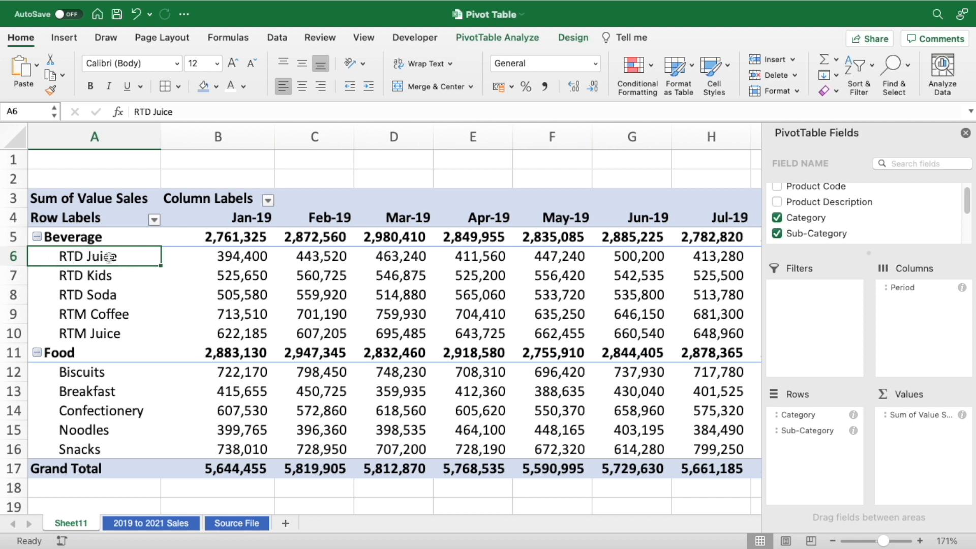
pyautogui.click(154, 220)
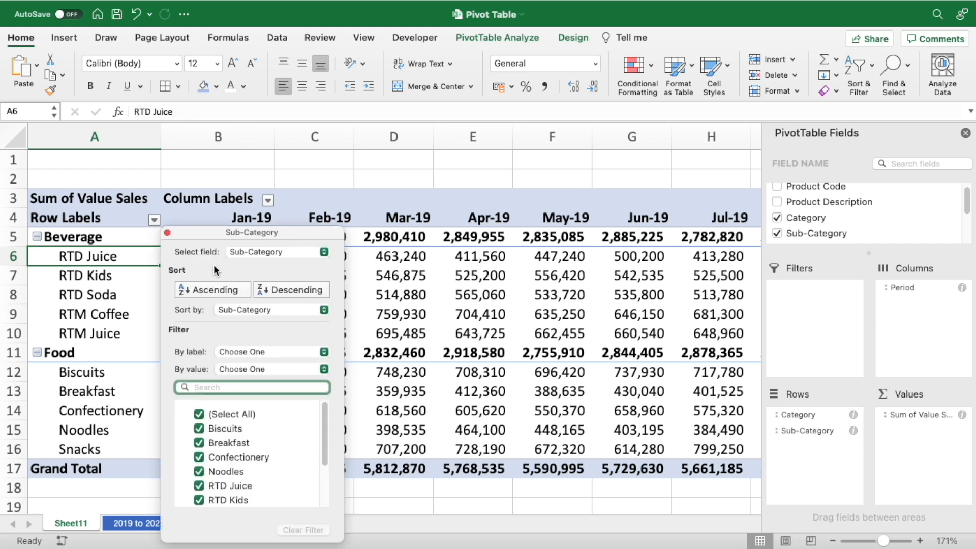
pyautogui.click(197, 415)
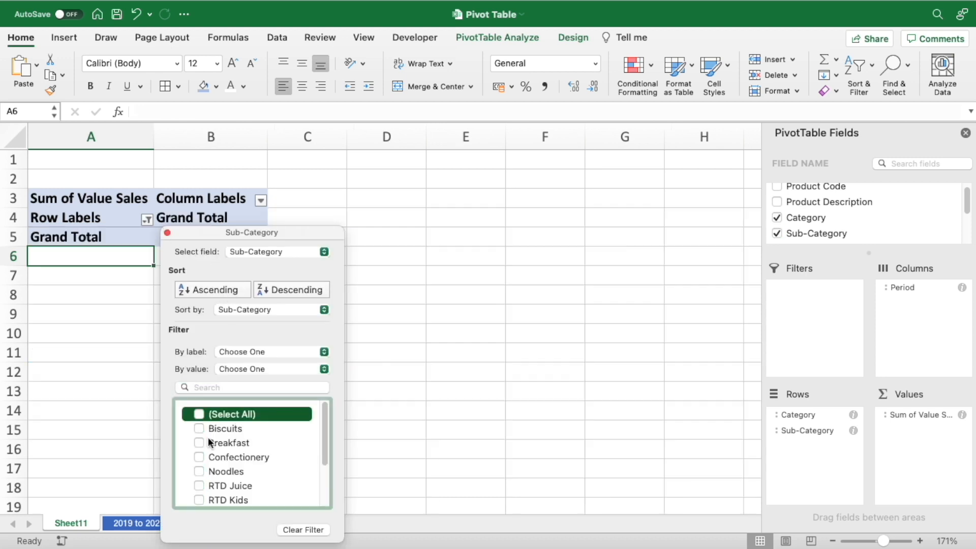
pyautogui.click(201, 428)
pyautogui.click(442, 349)
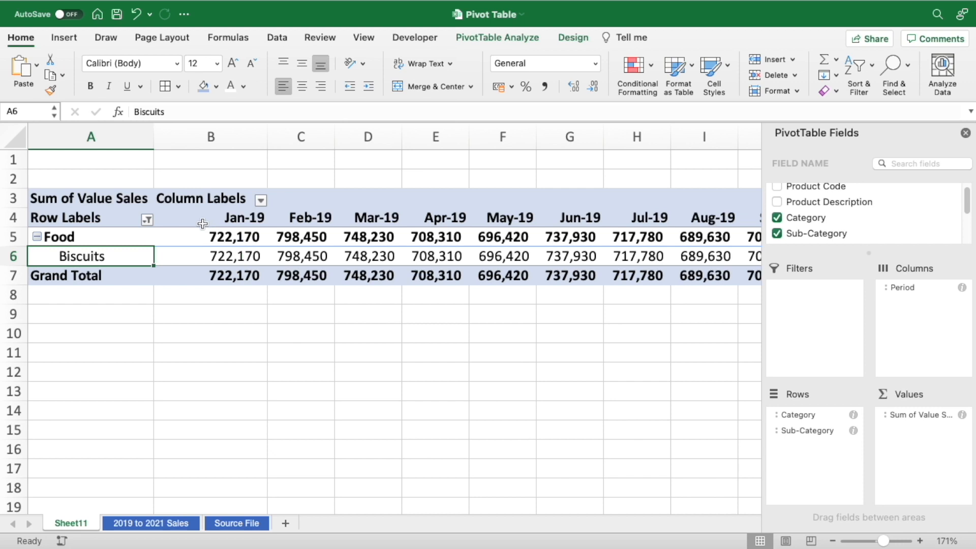
pyautogui.click(196, 254)
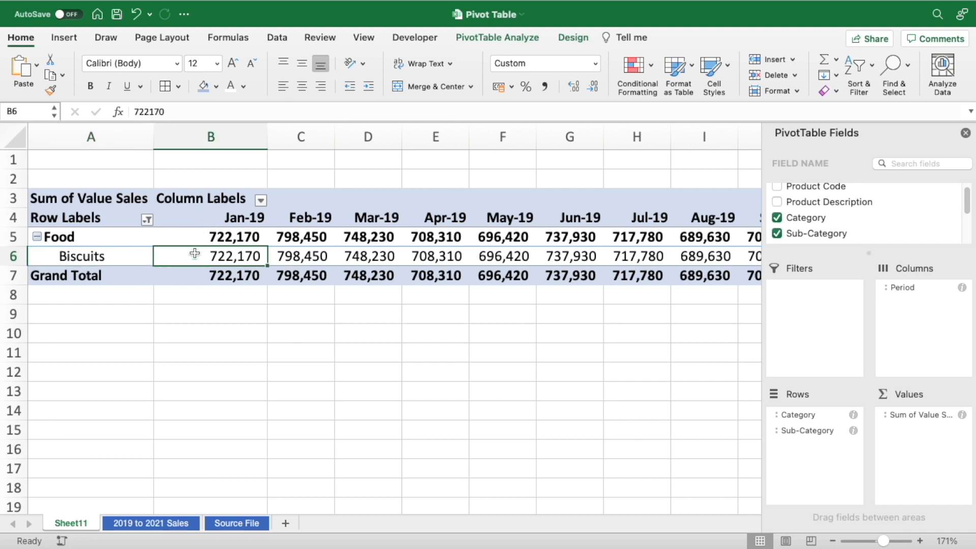
# Add Confectionery, Noodles and RTD Juice to the items shown by the PivotTable's Sub-Category row filter
pyautogui.click(135, 254)
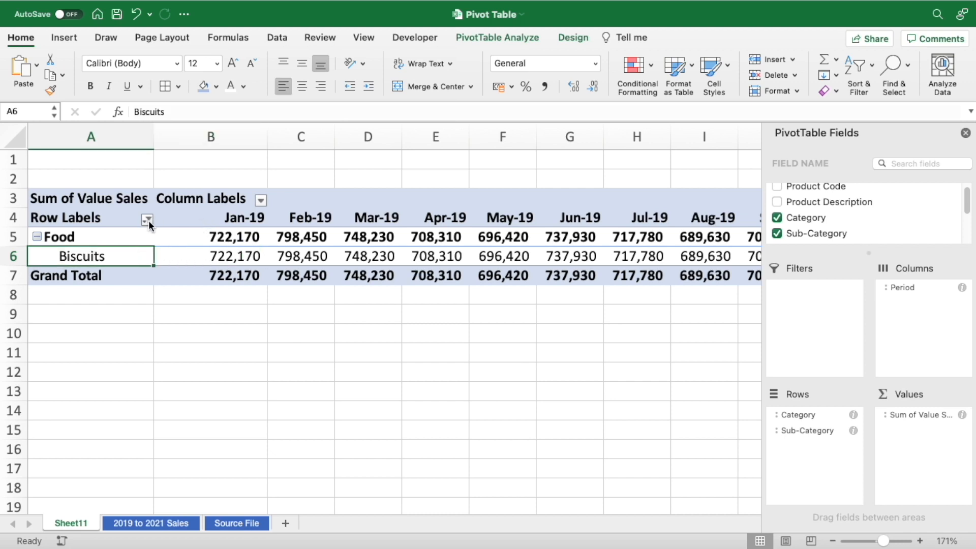
pyautogui.click(148, 218)
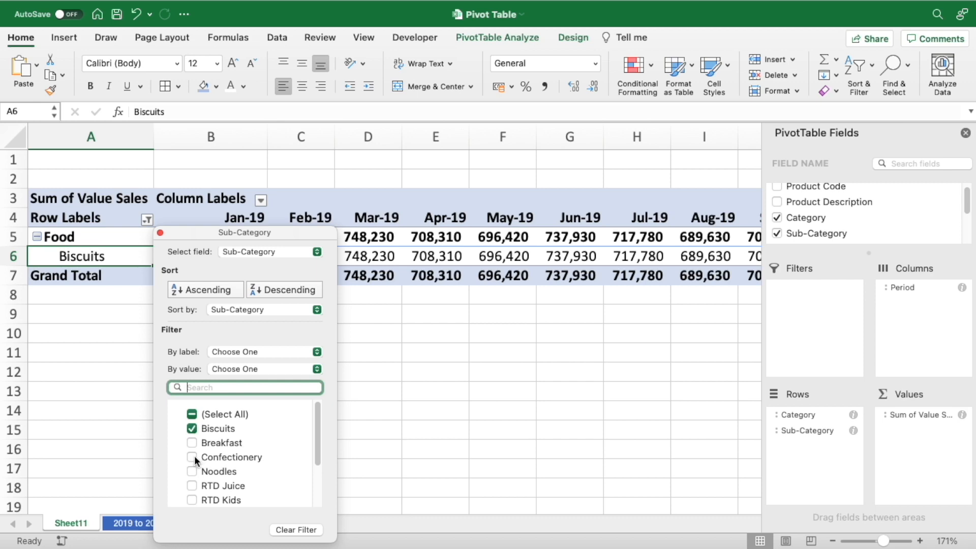
pyautogui.click(192, 457)
pyautogui.click(192, 471)
pyautogui.click(192, 486)
pyautogui.click(370, 335)
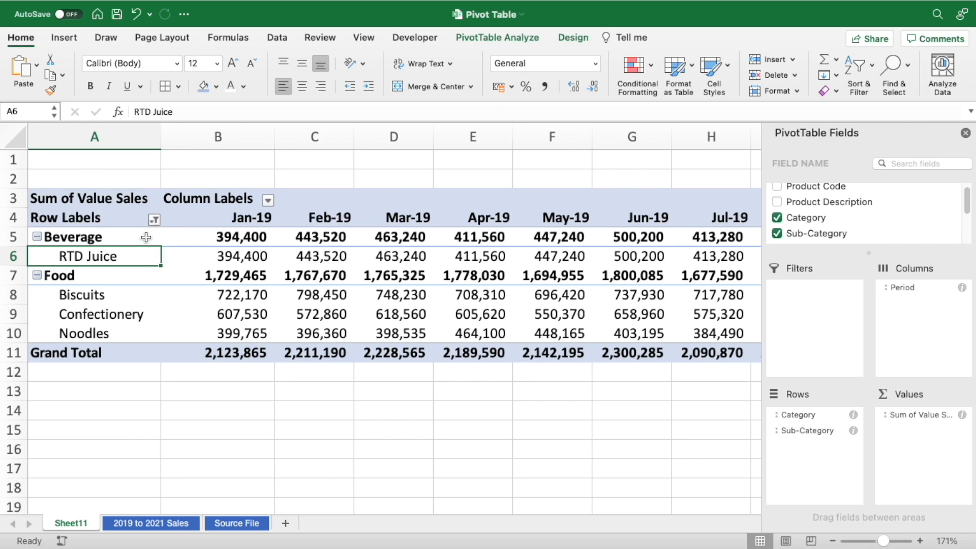
# Reselect all sub-categories in the PivotTable's Sub-Category row filter
pyautogui.click(155, 224)
pyautogui.click(200, 413)
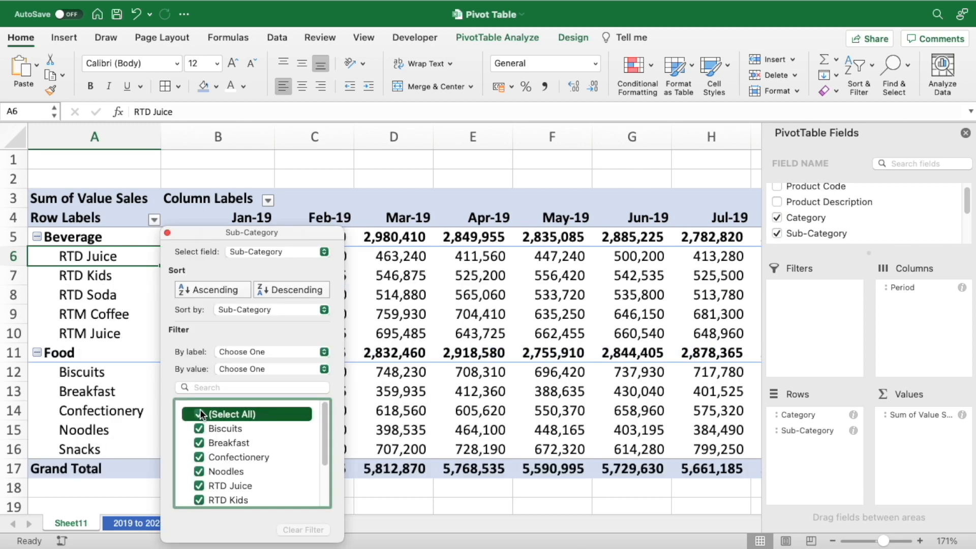
pyautogui.click(379, 281)
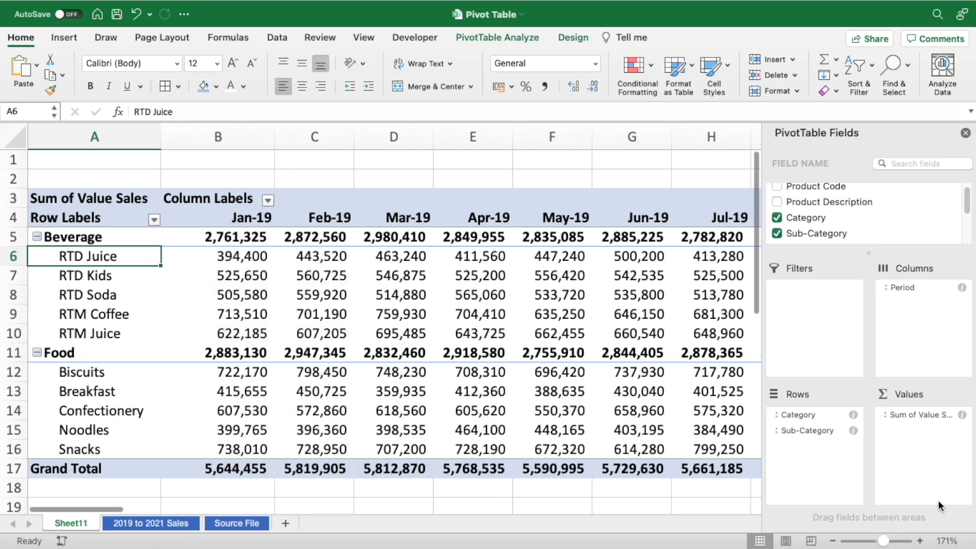
# Insert eight blank columns in front of the PivotTable so that it starts in column I
pyautogui.click(834, 542)
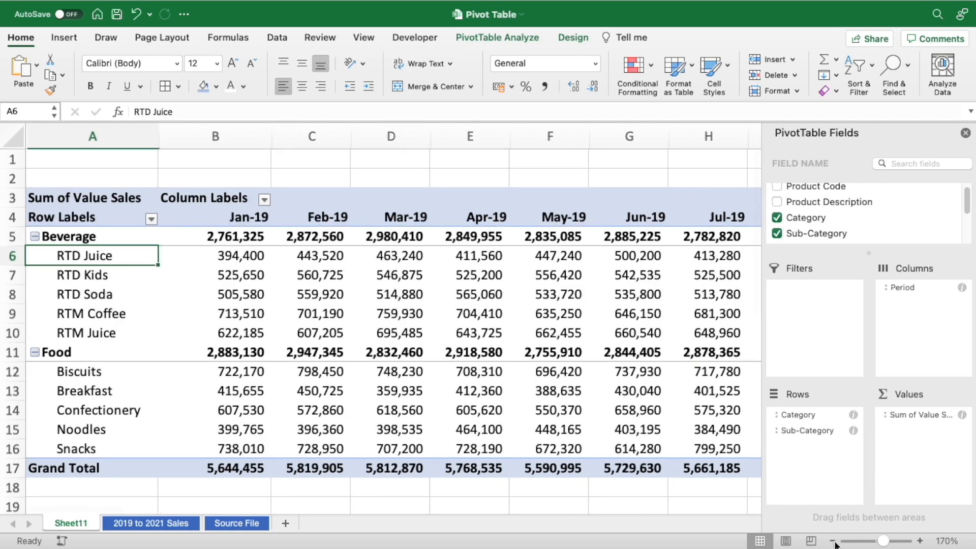
pyautogui.moveTo(885, 542); pyautogui.dragTo(873, 542)
pyautogui.click(47, 129)
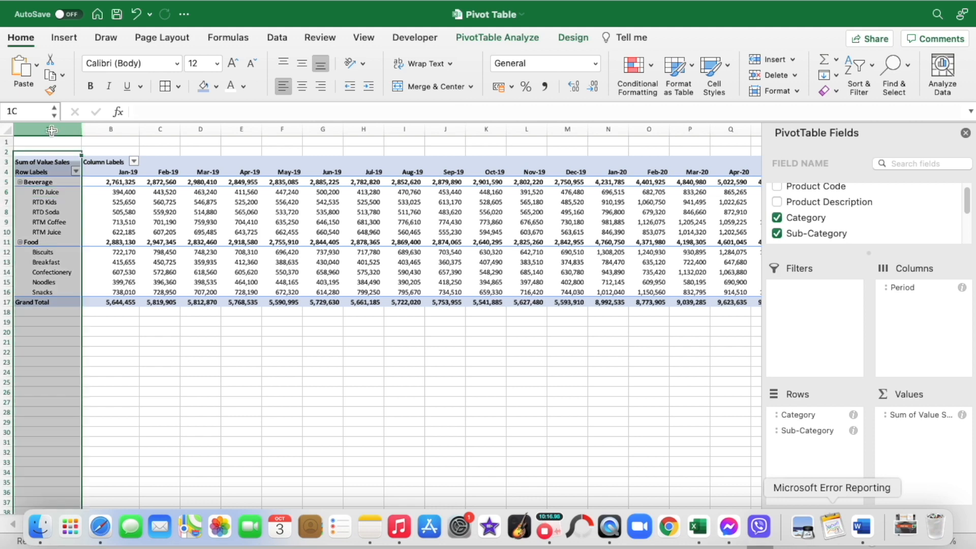
pyautogui.rightClick(49, 129)
pyautogui.click(104, 214)
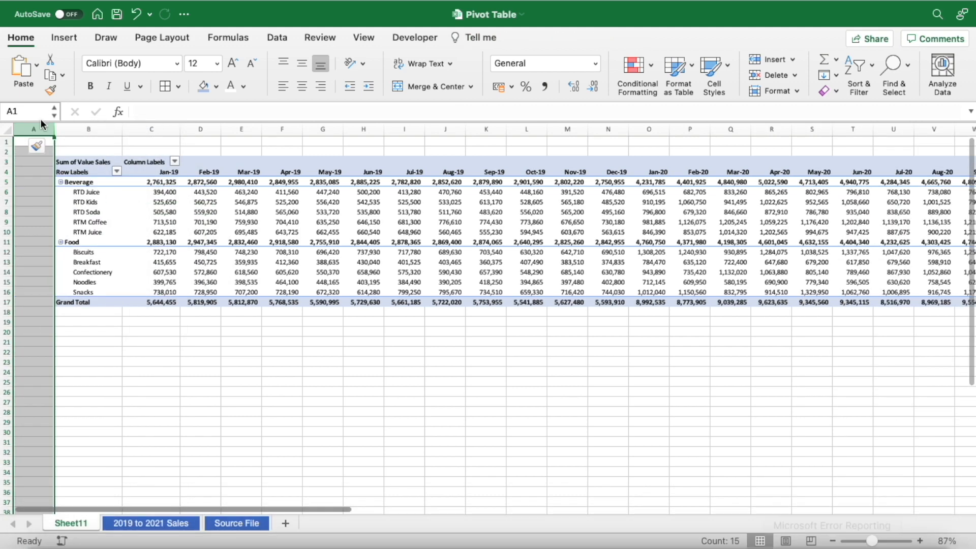
pyautogui.rightClick(46, 128)
pyautogui.click(77, 204)
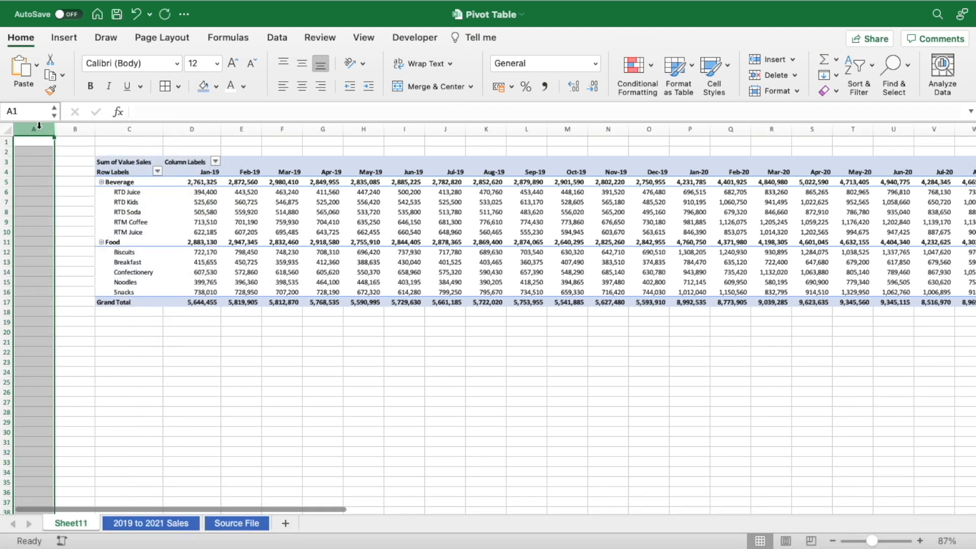
pyautogui.moveTo(34, 129); pyautogui.dragTo(75, 129)
pyautogui.rightClick(72, 130)
pyautogui.click(131, 214)
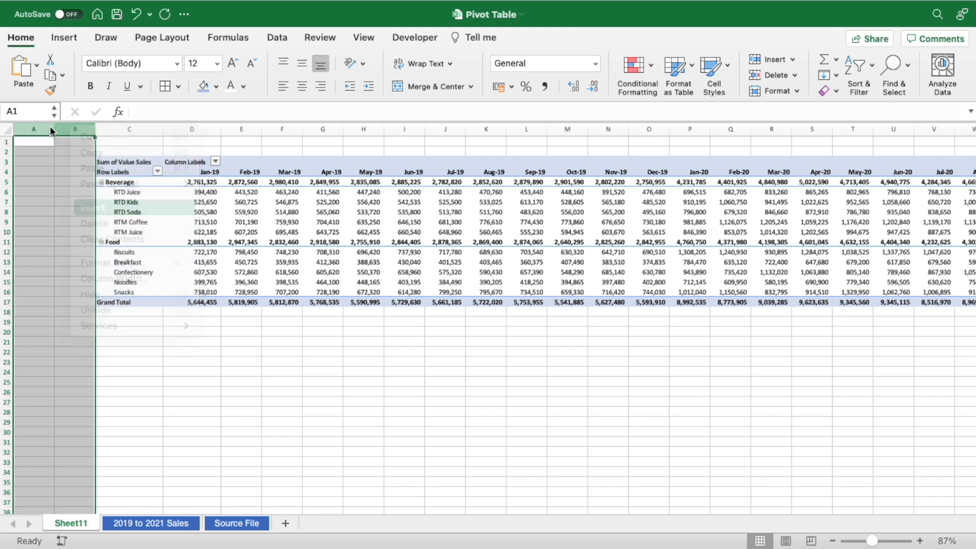
pyautogui.moveTo(34, 129); pyautogui.dragTo(155, 128)
pyautogui.rightClick(155, 129)
pyautogui.click(189, 209)
pyautogui.click(163, 171)
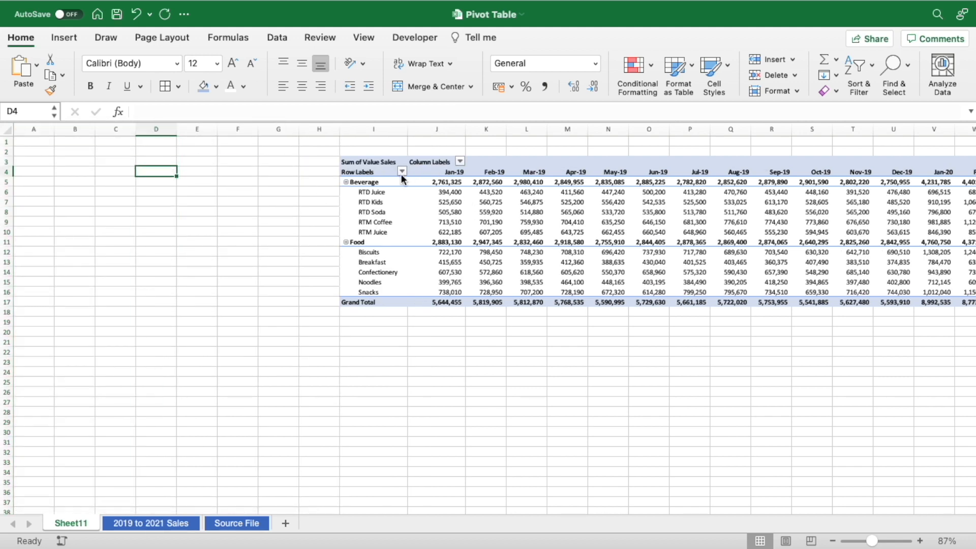
# Insert slicers for Product Description, Category and Sub-Category on the PivotTable
pyautogui.click(382, 183)
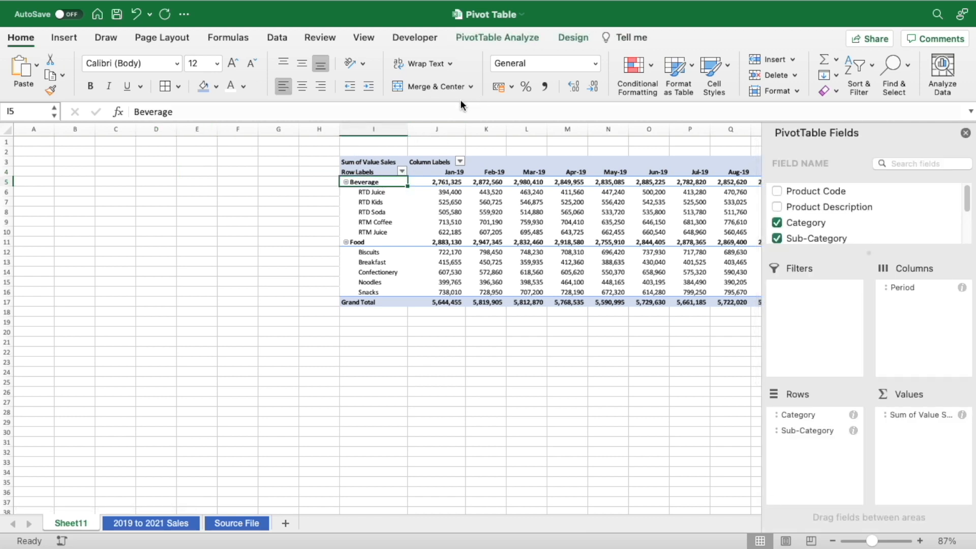
pyautogui.click(487, 37)
pyautogui.click(396, 71)
pyautogui.moveTo(414, 127); pyautogui.dragTo(305, 147)
pyautogui.moveTo(420, 182)
pyautogui.mouseDown()
pyautogui.moveTo(419, 210)
pyautogui.moveTo(416, 165)
pyautogui.mouseUp()
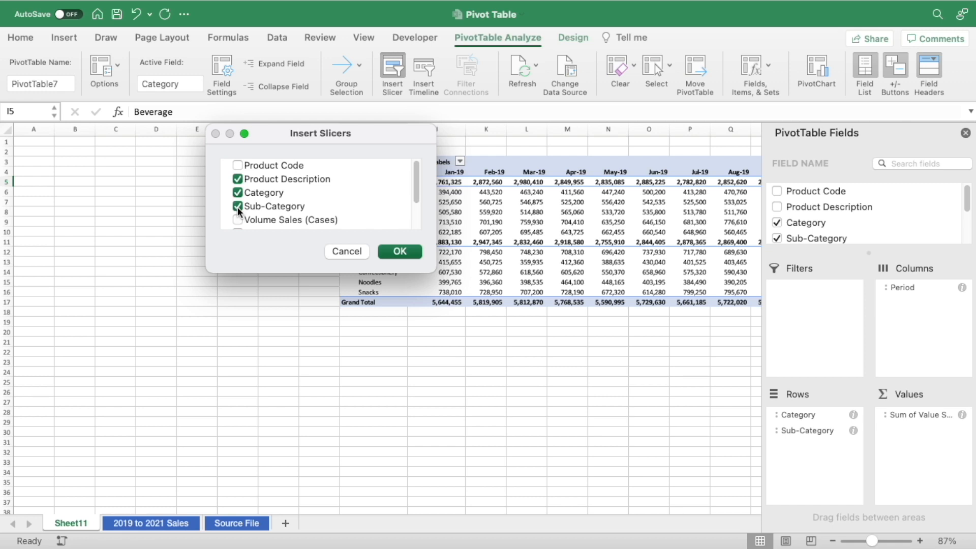
pyautogui.click(399, 252)
pyautogui.click(489, 324)
# Arrange the slicers in the blank columns, with Category beside Product Description and Sub-Category below Product Description
pyautogui.click(351, 250)
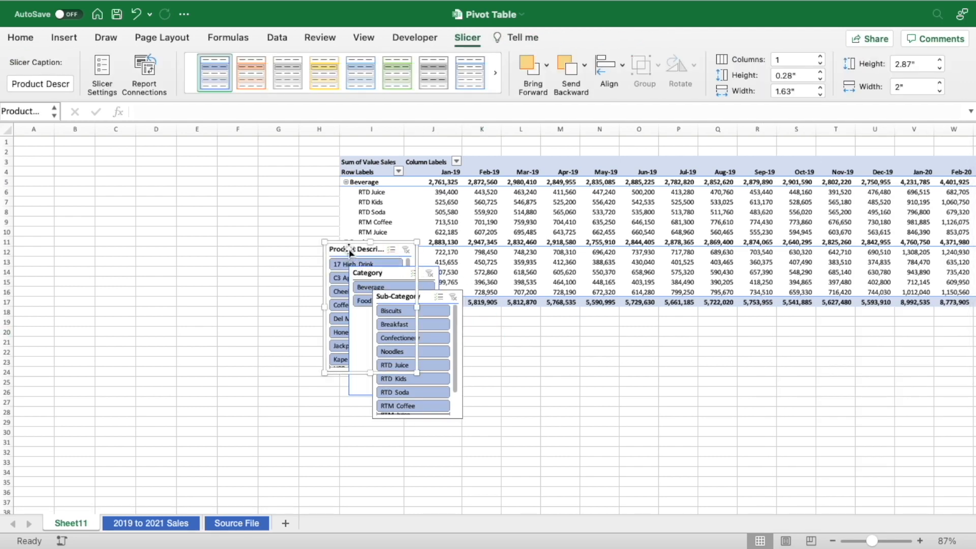
pyautogui.moveTo(350, 249); pyautogui.dragTo(52, 148)
pyautogui.moveTo(381, 273); pyautogui.dragTo(168, 146)
pyautogui.moveTo(394, 295); pyautogui.dragTo(43, 287)
pyautogui.click(197, 291)
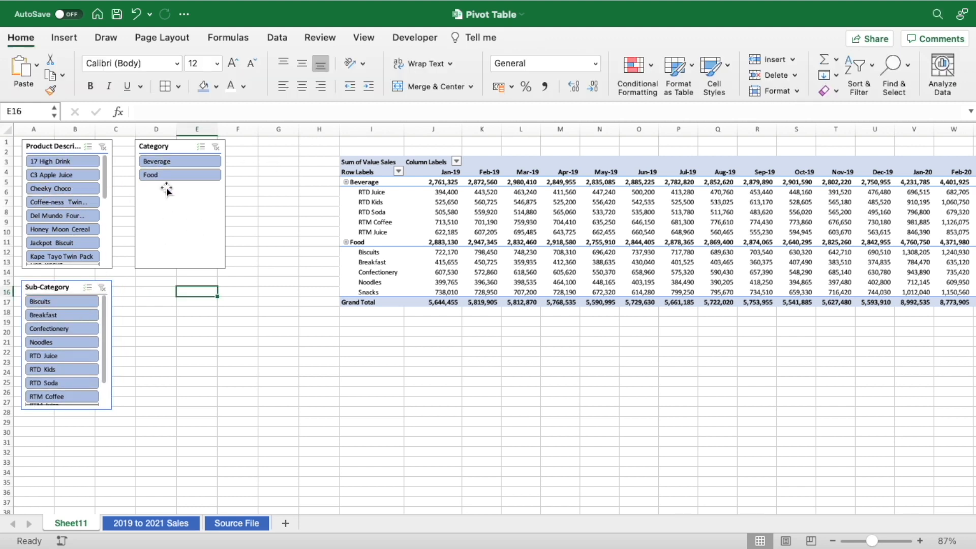
pyautogui.click(399, 172)
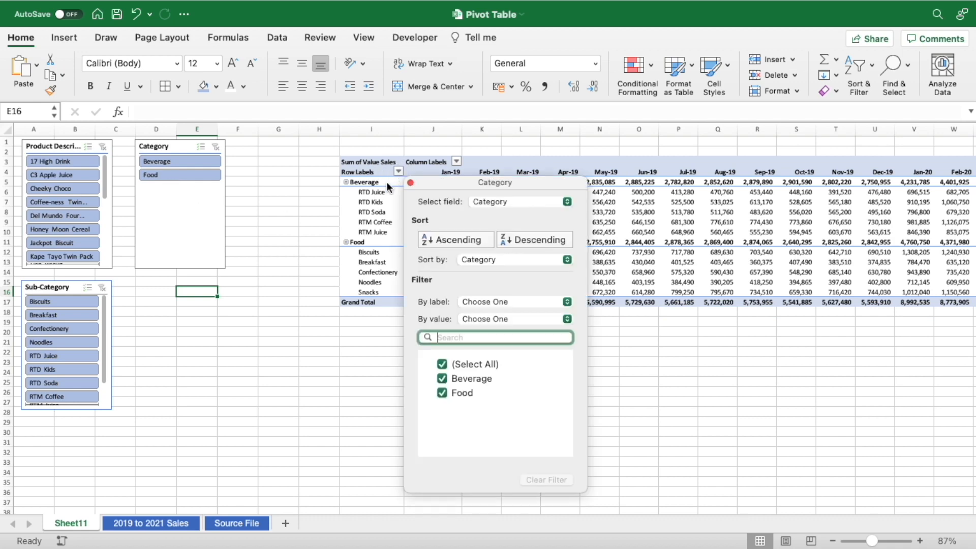
pyautogui.click(381, 190)
pyautogui.click(380, 191)
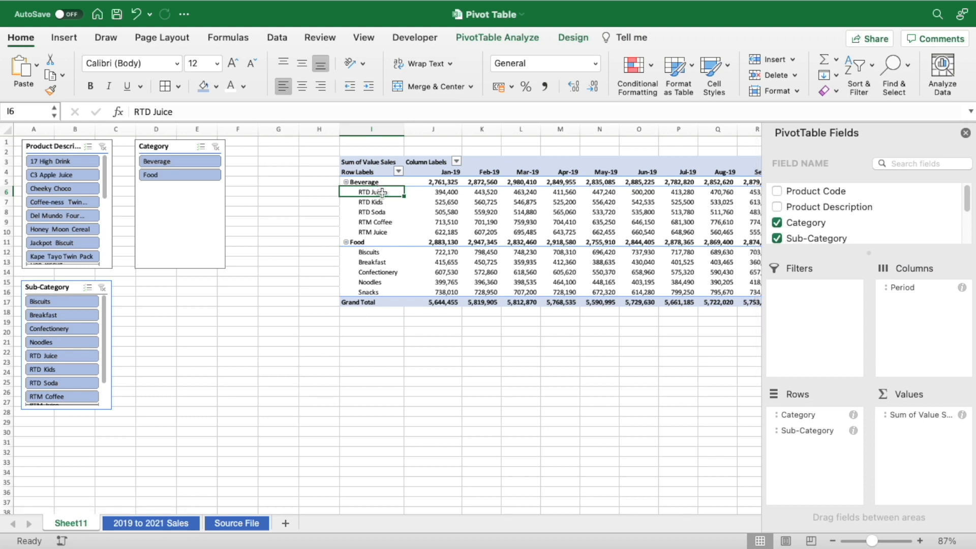
pyautogui.click(381, 183)
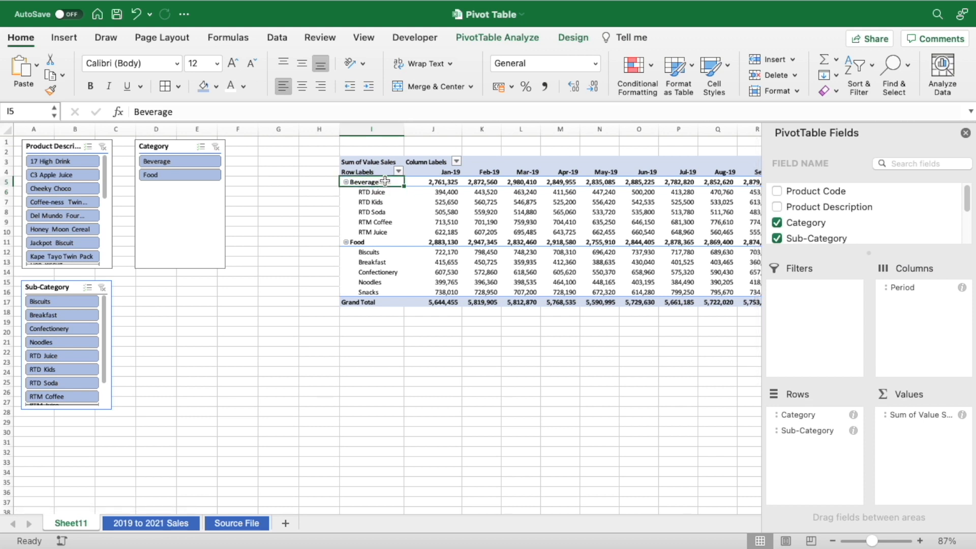
pyautogui.click(297, 211)
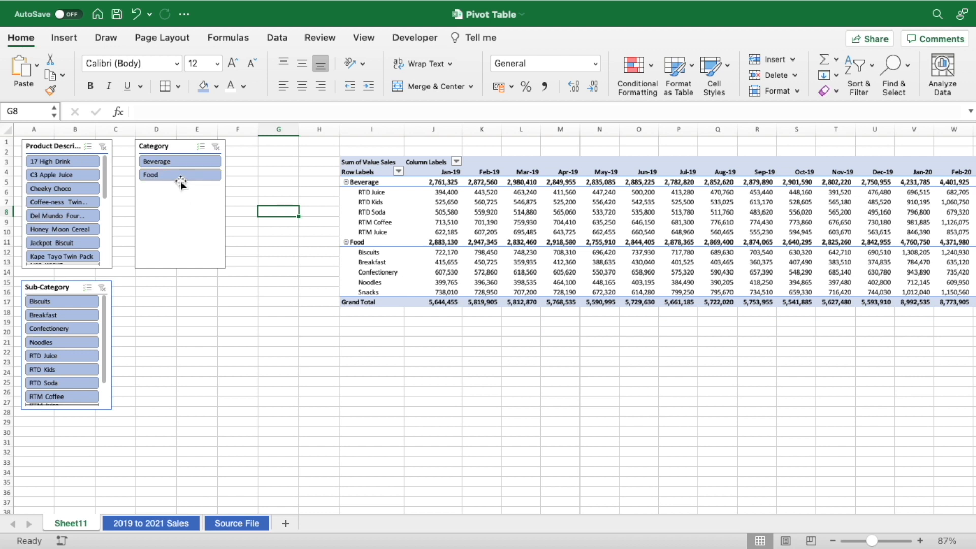
# Use the slicers to filter the PivotTable to category Beverage, sub-category RTM Coffee and product Coffee-ness Twin Pack
pyautogui.click(182, 161)
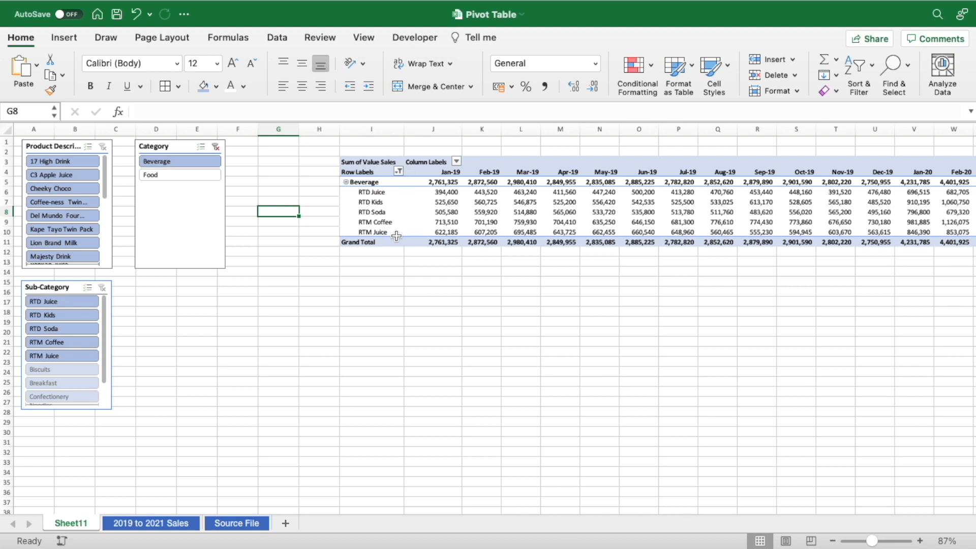
pyautogui.click(82, 343)
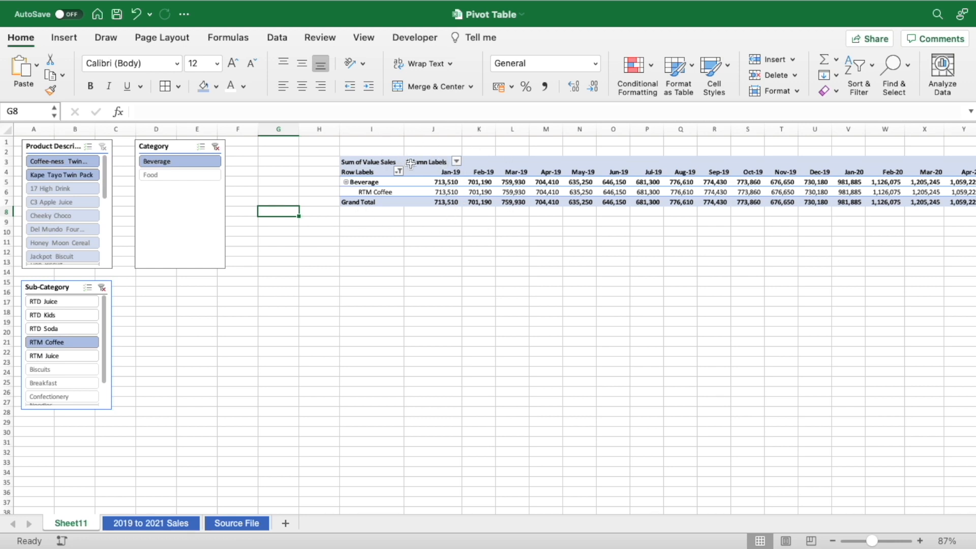
pyautogui.click(75, 163)
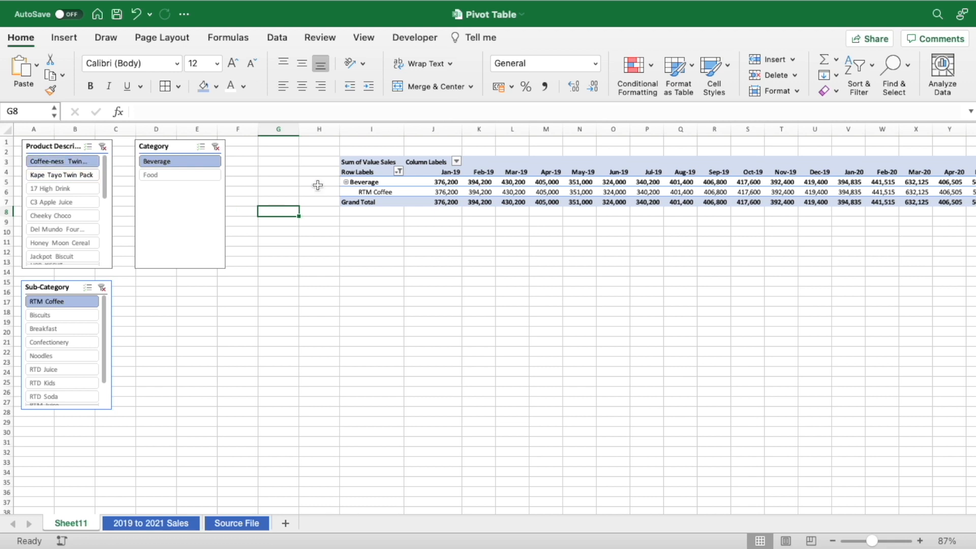
# Add Product Description to the PivotTable's rows beneath Sub-Category
pyautogui.click(389, 188)
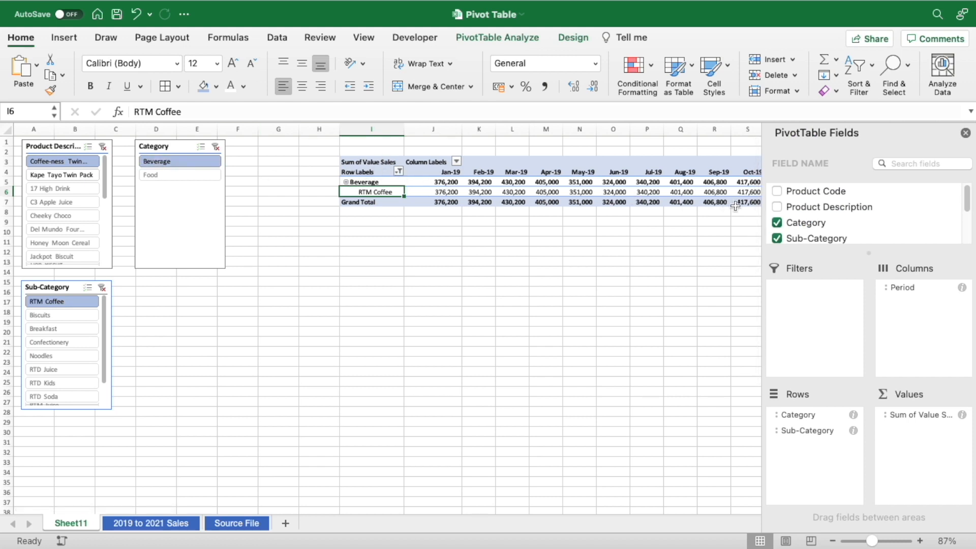
pyautogui.moveTo(844, 204); pyautogui.dragTo(823, 449)
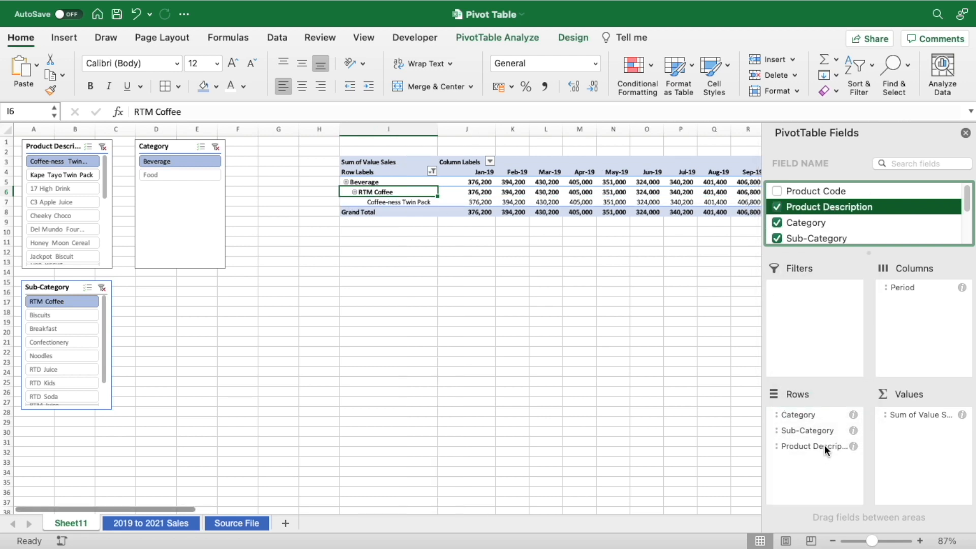
pyautogui.click(401, 224)
pyautogui.click(430, 202)
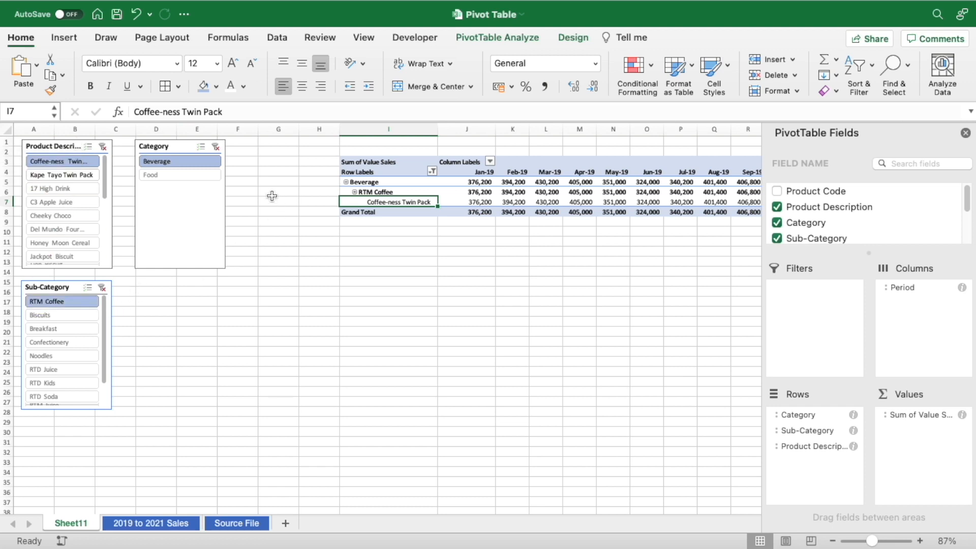
pyautogui.click(272, 195)
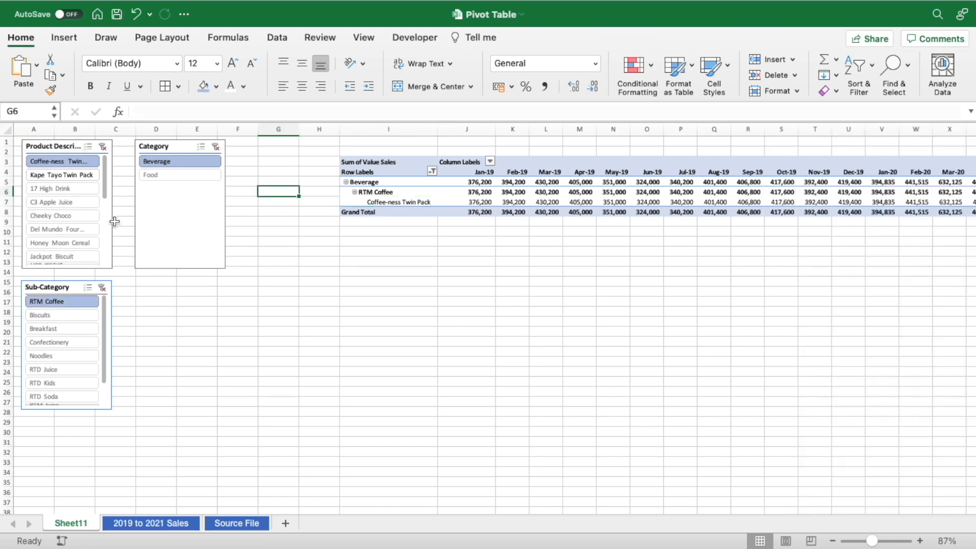
# Clear the filters of the Product Description, Sub-Category and Category slicers
pyautogui.click(103, 147)
pyautogui.click(102, 288)
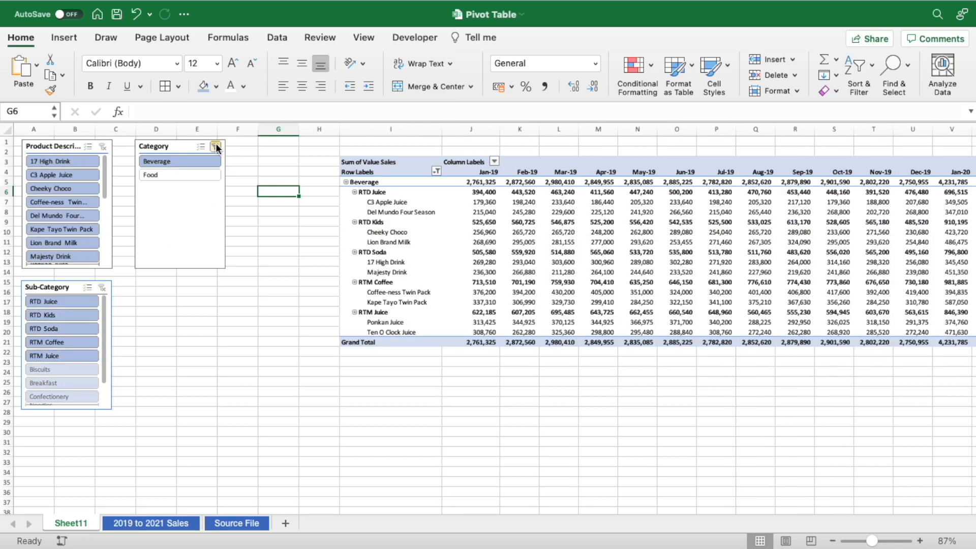
pyautogui.click(215, 147)
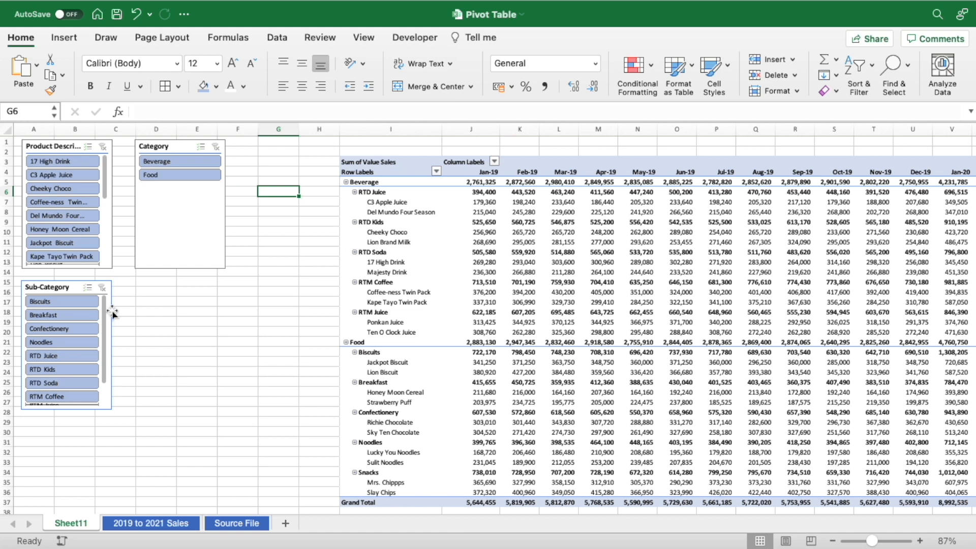
# Select Biscuits, Noodles and RTM Coffee together in the Sub-Category slicer
pyautogui.scroll(-2, 102, 341)
pyautogui.scroll(2, 102, 343)
pyautogui.click(81, 301)
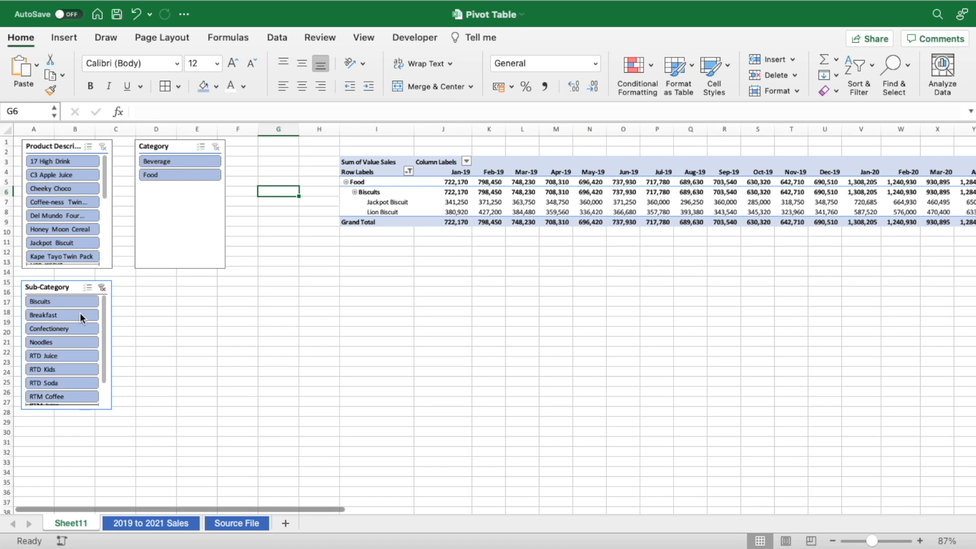
pyautogui.click(71, 342)
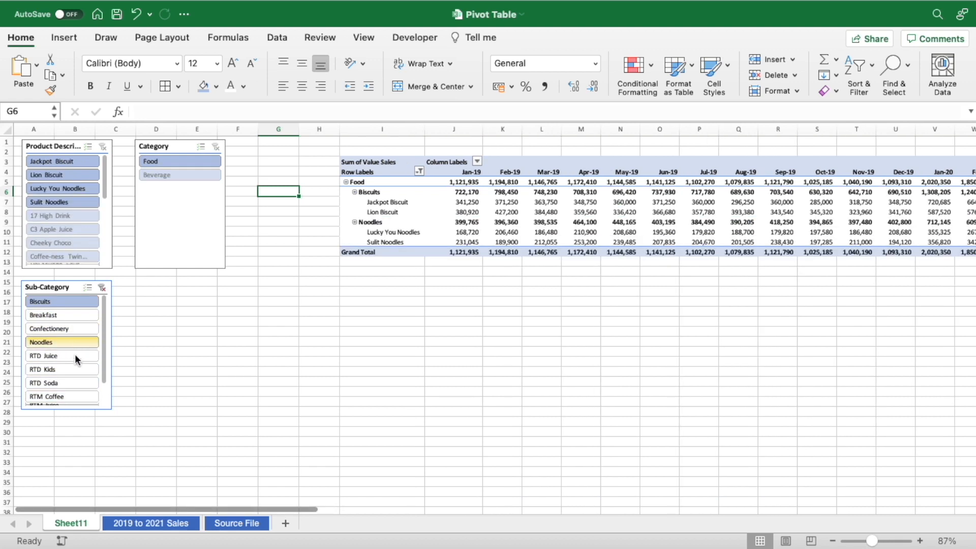
pyautogui.click(80, 396)
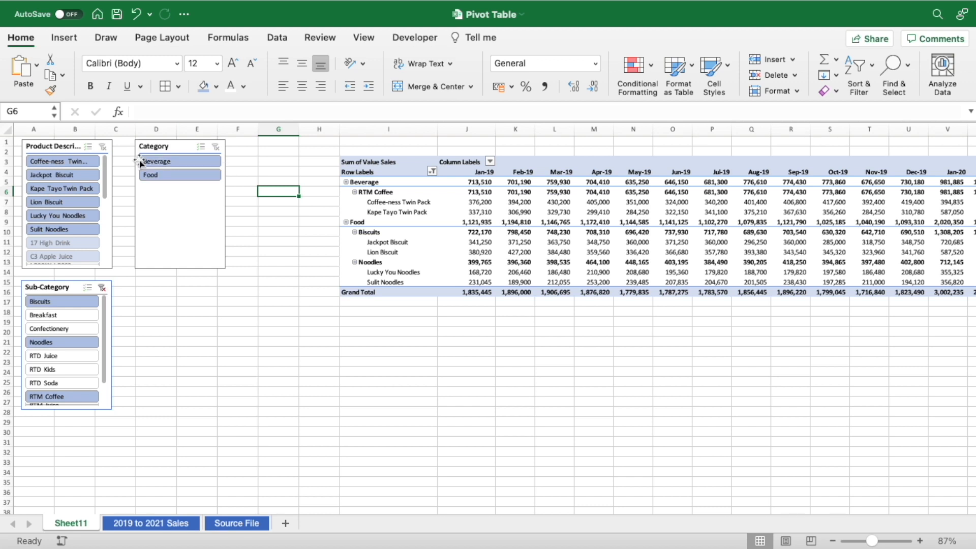
# Restrict the PivotTable to Food with the Category slicer, check the Sub-Category slicer's items, and clear the Category filter
pyautogui.click(173, 163)
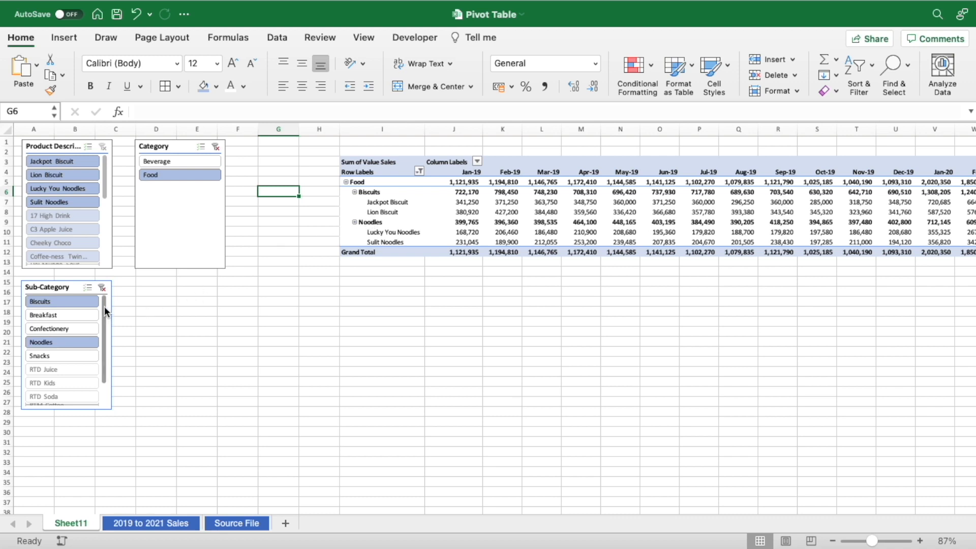
pyautogui.scroll(-2, 105, 306)
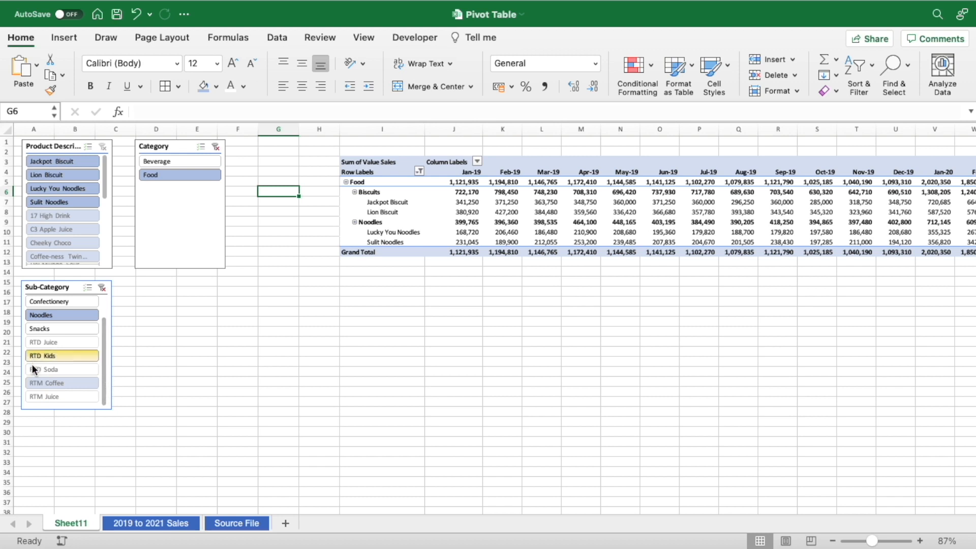
pyautogui.click(96, 384)
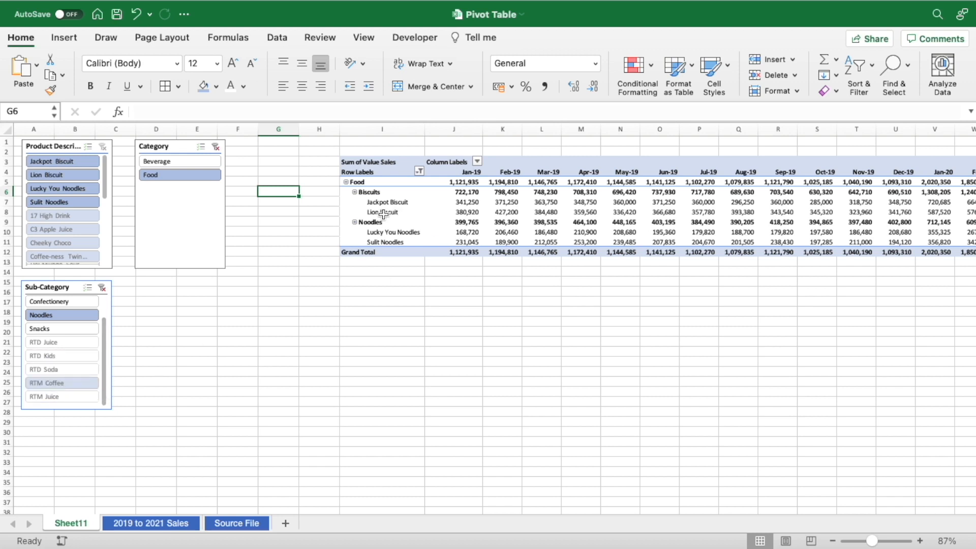
pyautogui.click(215, 147)
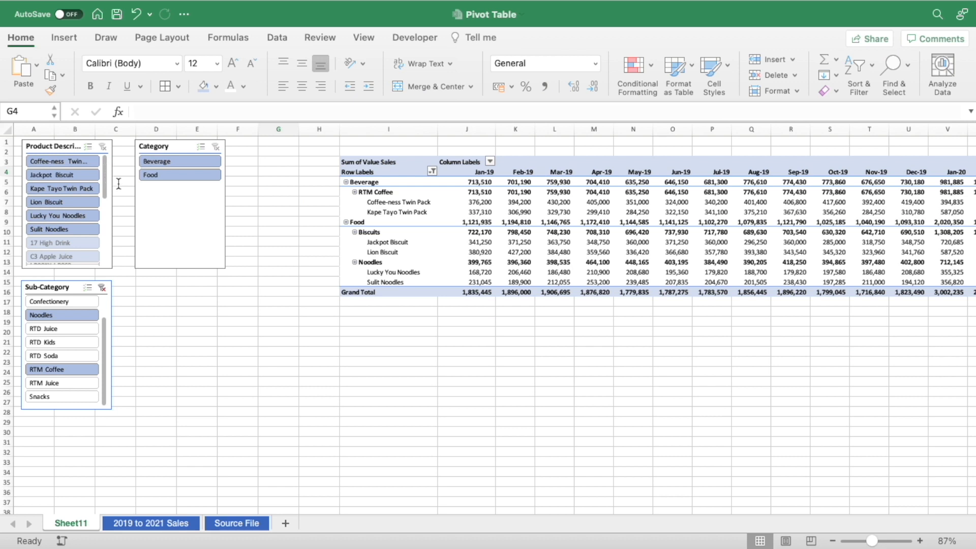
# Select Jackpot Biscuit, Lion Biscuit and Sulit Noodles together in the Product Description slicer and check the Sub-Category slicer's items
pyautogui.click(123, 174)
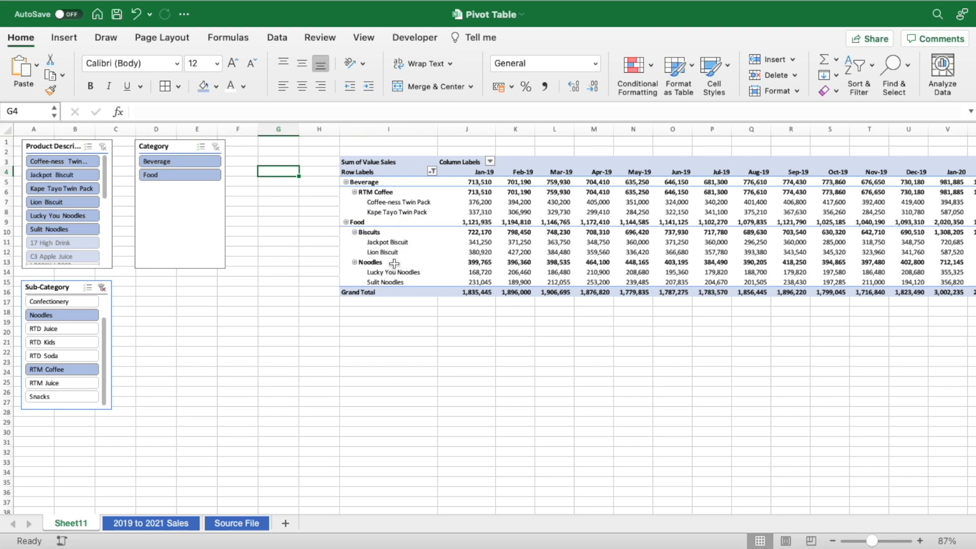
pyautogui.click(77, 176)
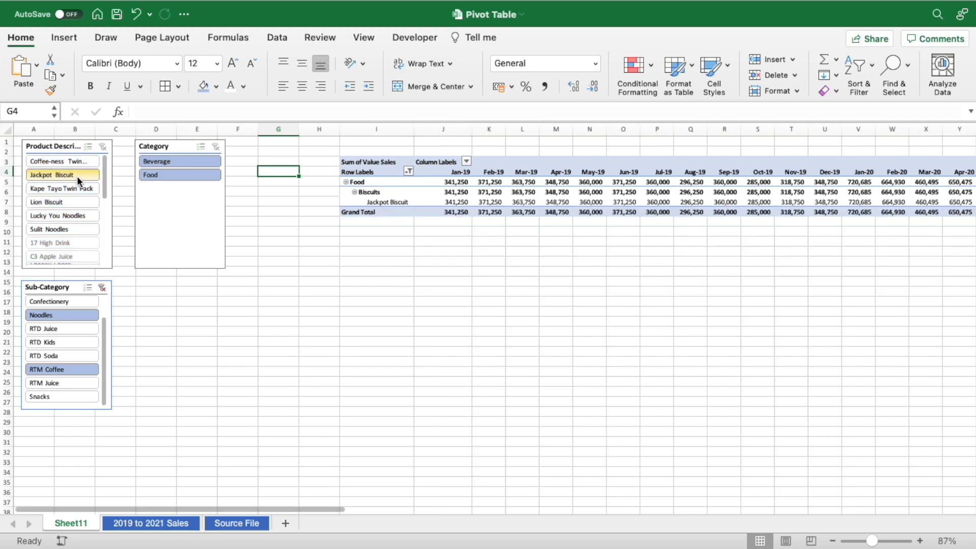
pyautogui.keyDown('super'); pyautogui.click(76, 202); pyautogui.keyUp('super')
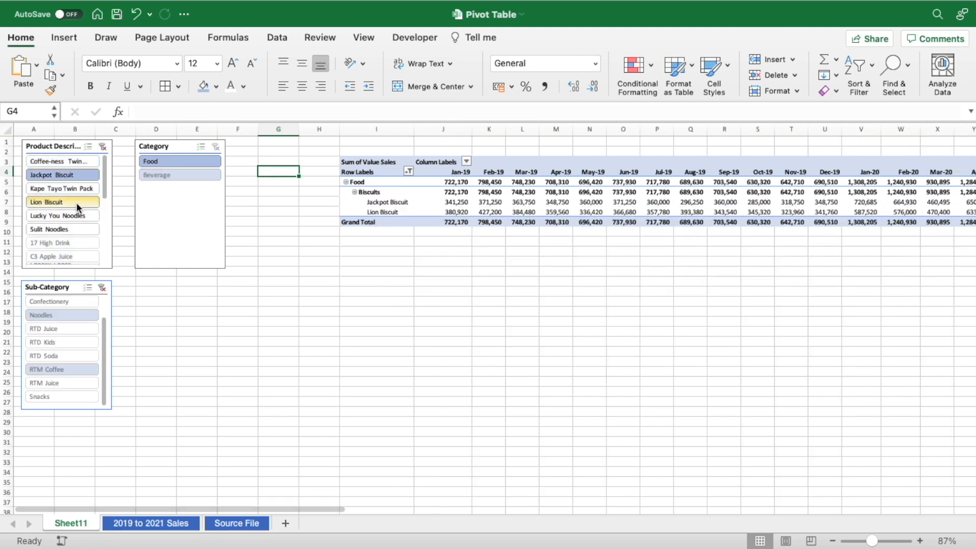
pyautogui.keyDown('super'); pyautogui.click(77, 229); pyautogui.keyUp('super')
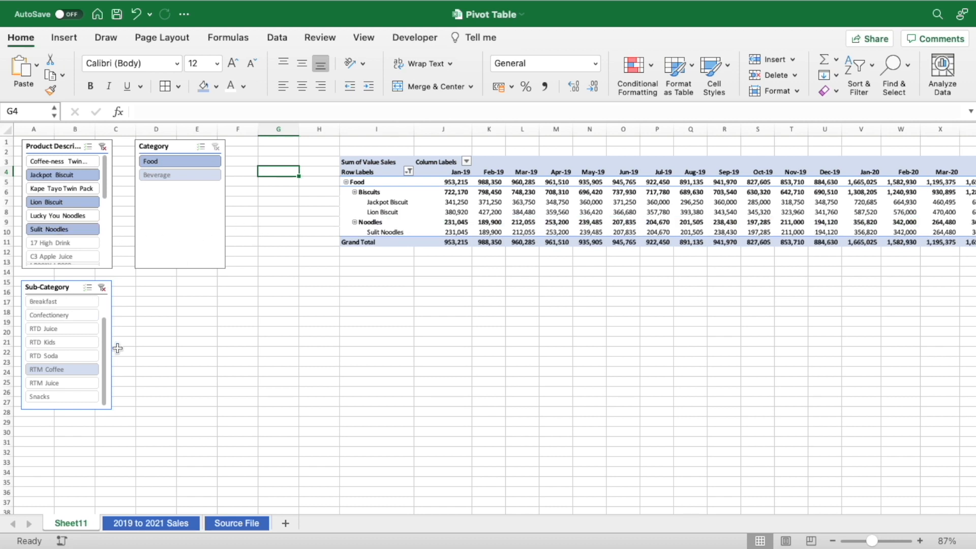
pyautogui.scroll(2, 106, 357)
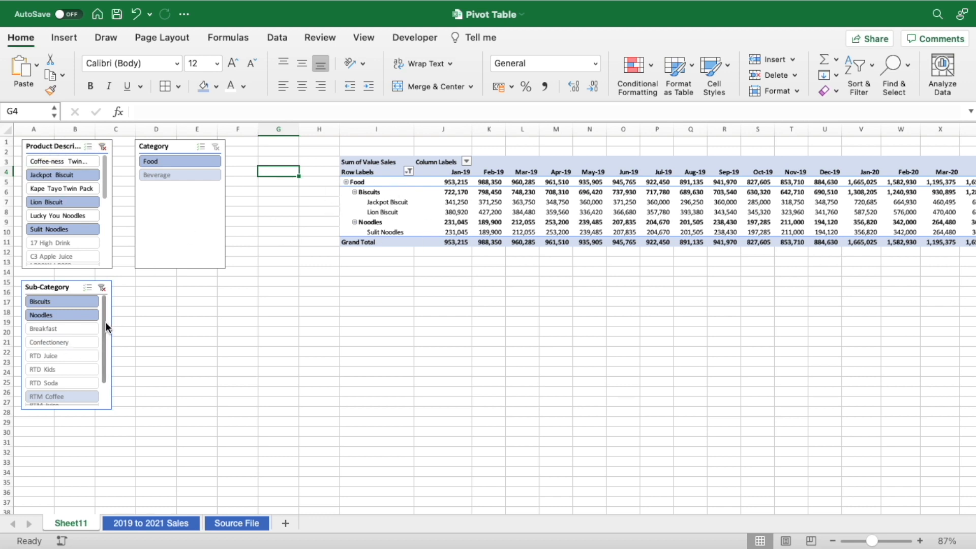
pyautogui.click(275, 143)
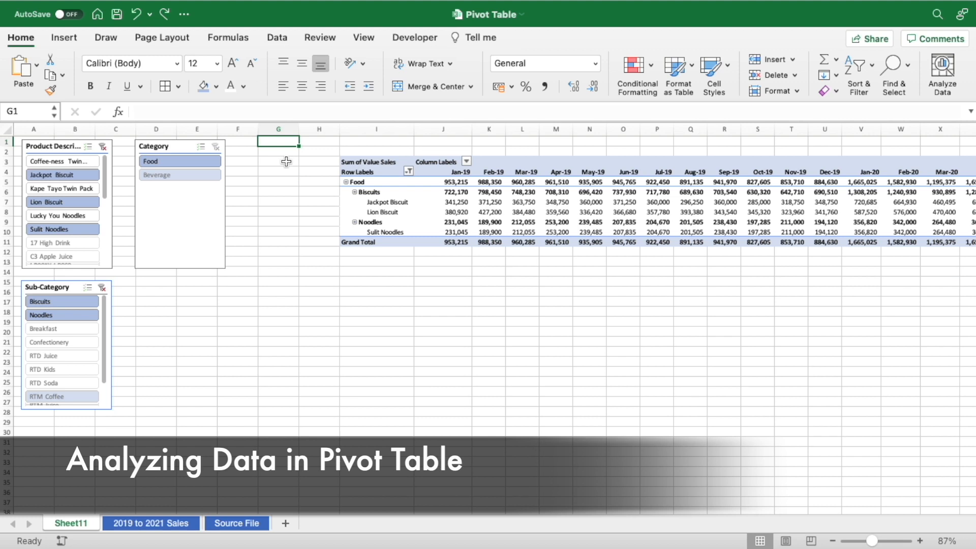
pyautogui.click(261, 154)
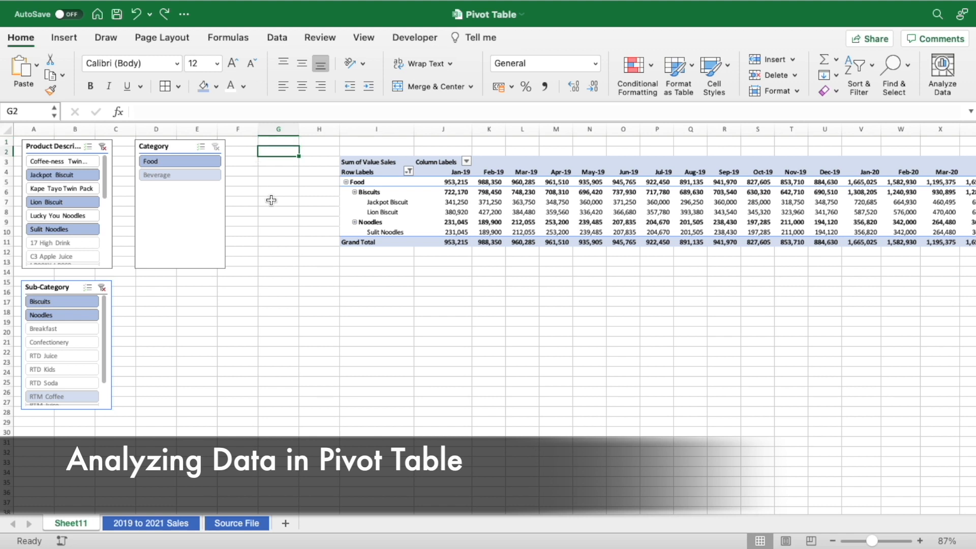
# Clear the filters of the Product Description and Sub-Category slicers
pyautogui.click(105, 145)
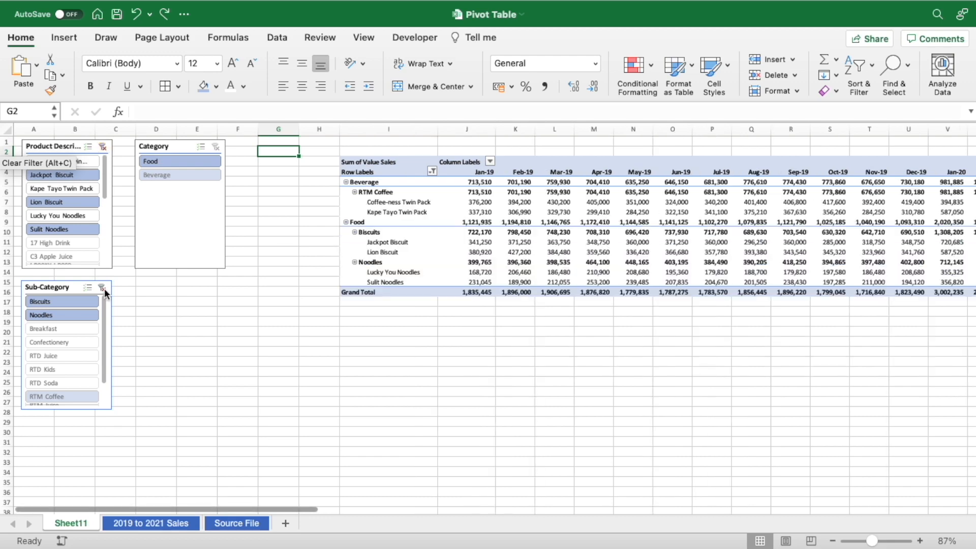
pyautogui.click(102, 287)
pyautogui.click(354, 202)
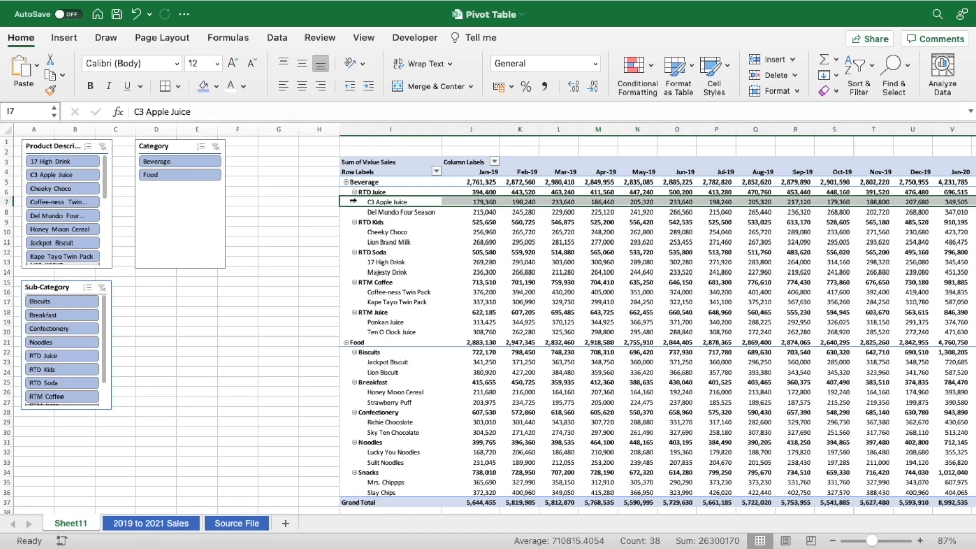
# Group the PivotTable's Period column labels by Years only, instead of by month
pyautogui.click(478, 172)
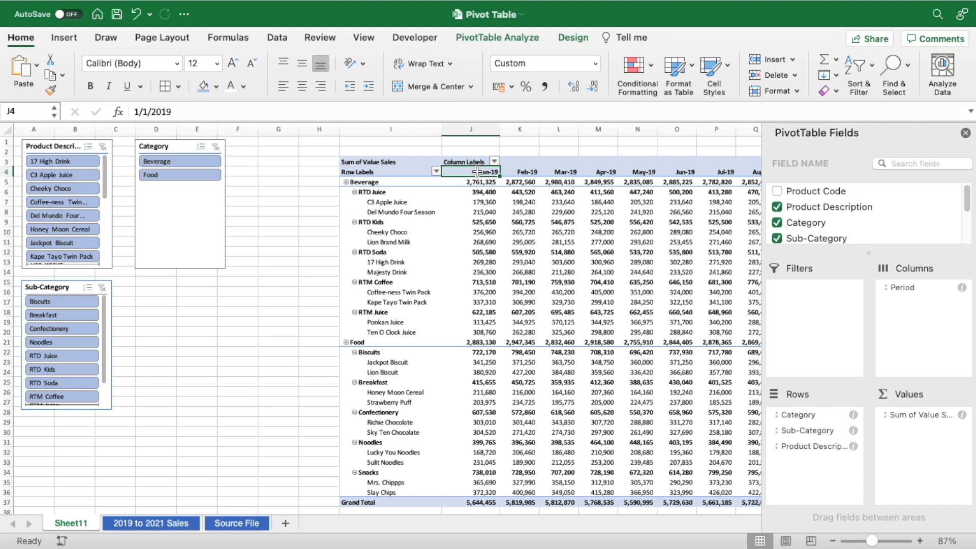
pyautogui.rightClick(478, 171)
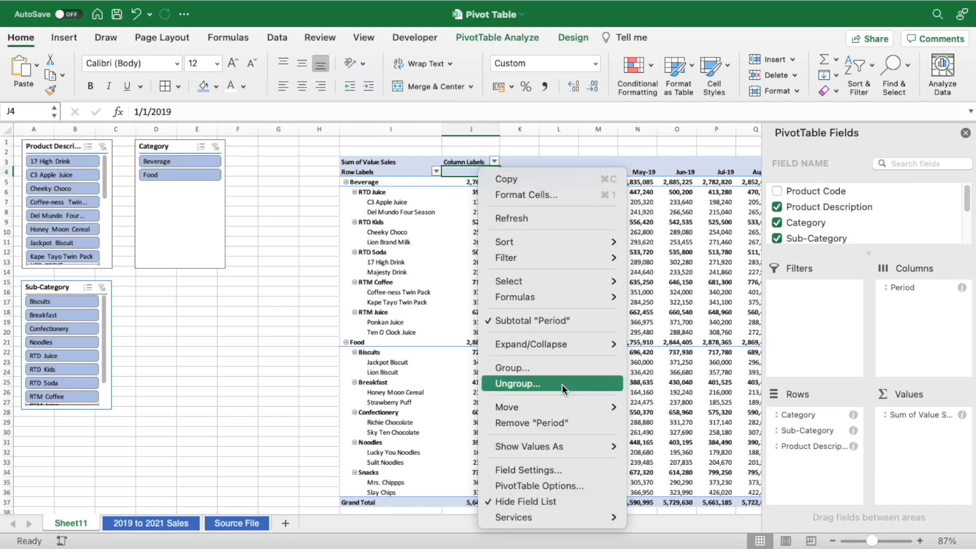
pyautogui.click(561, 369)
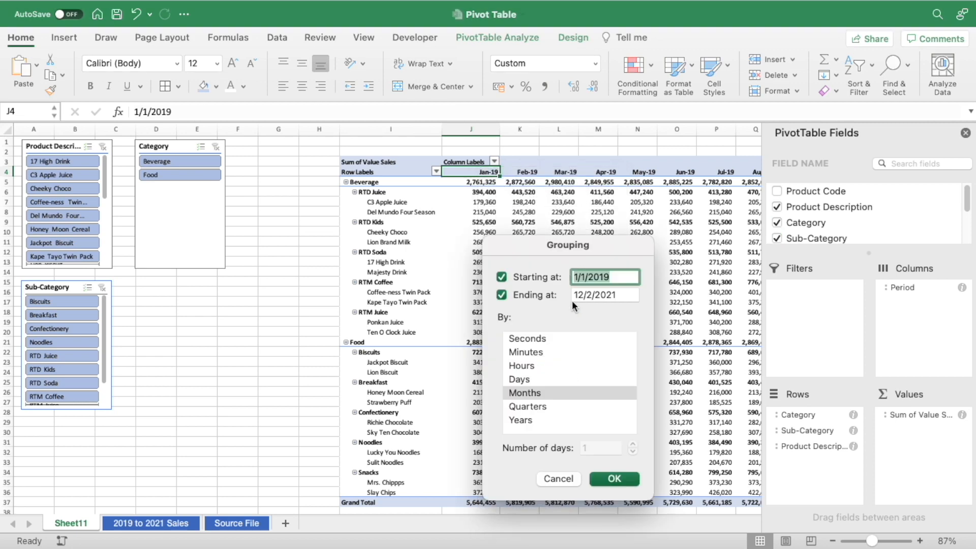
pyautogui.click(524, 418)
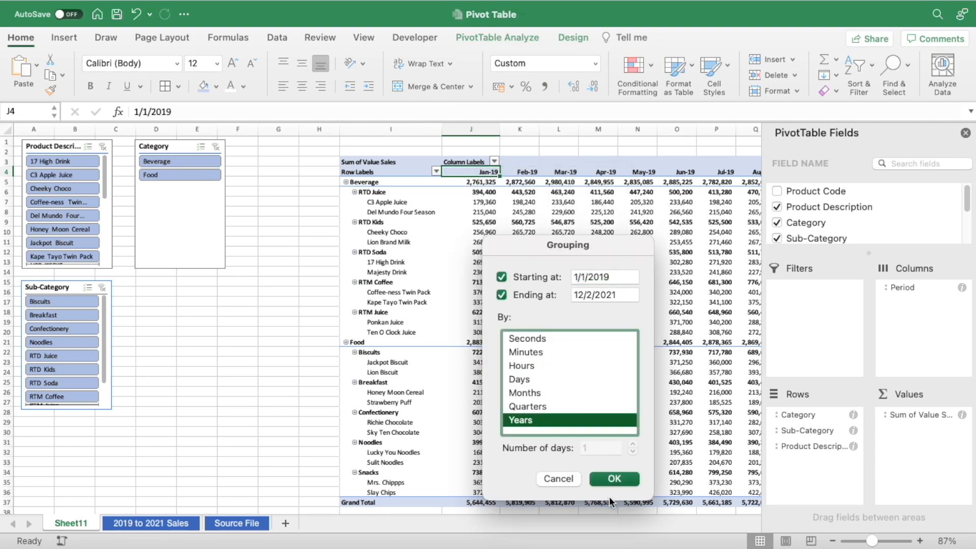
pyautogui.click(613, 480)
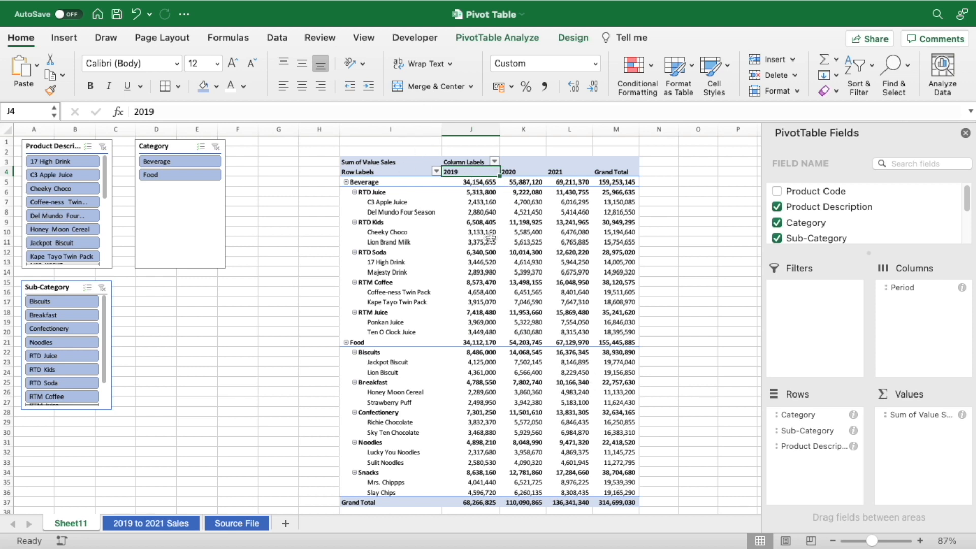
# Set the PivotTable's grand totals to On for Columns Only
pyautogui.click(618, 181)
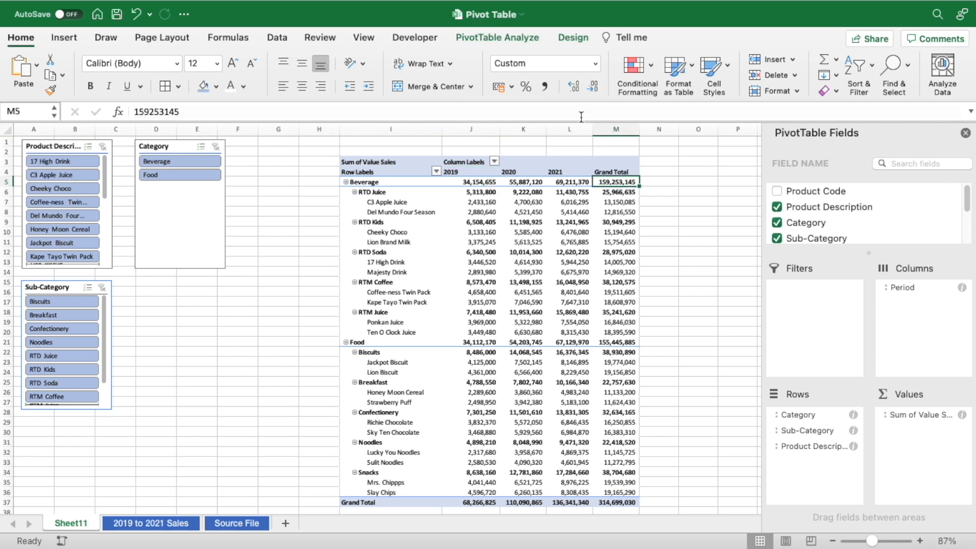
pyautogui.click(578, 38)
pyautogui.click(75, 74)
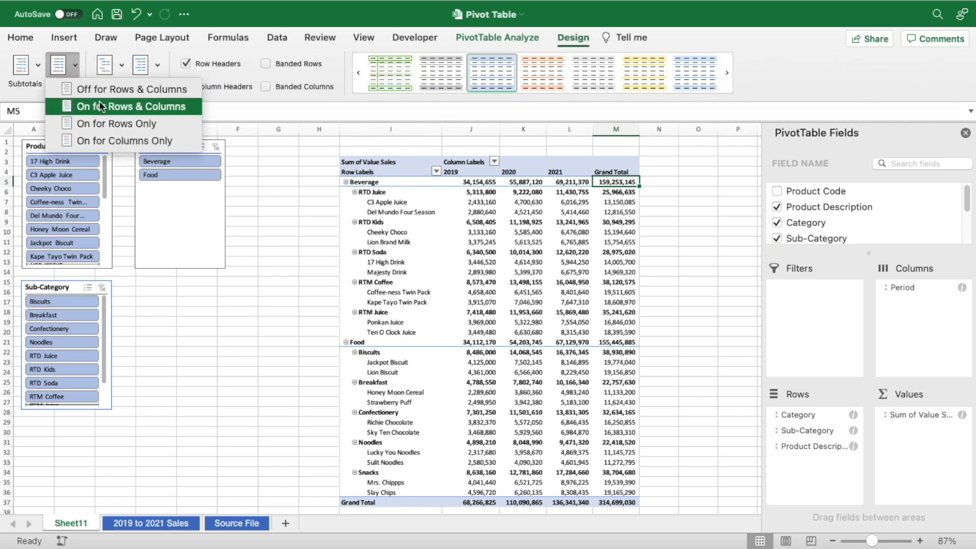
pyautogui.click(133, 141)
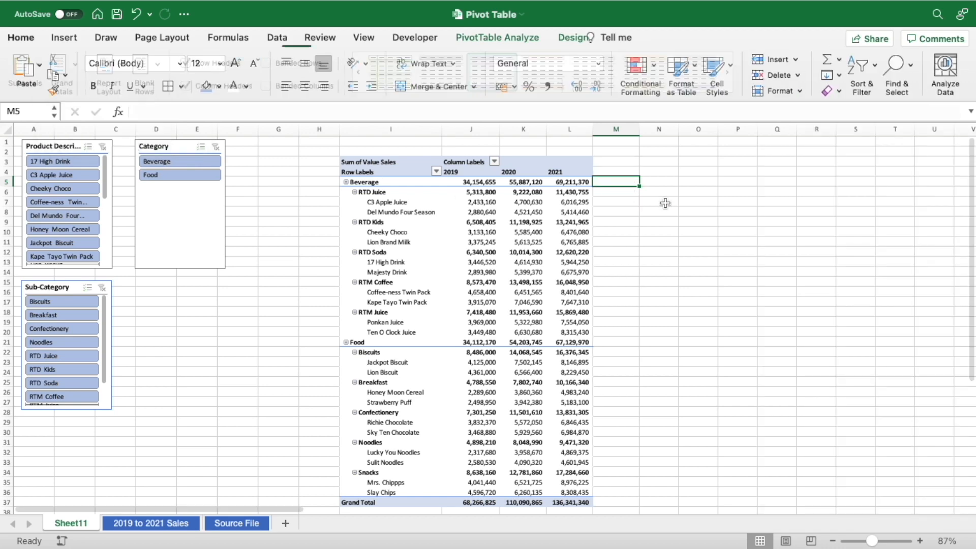
# Add Value Sales to the PivotTable's values a second time and order the column fields with Values above Period
pyautogui.click(526, 184)
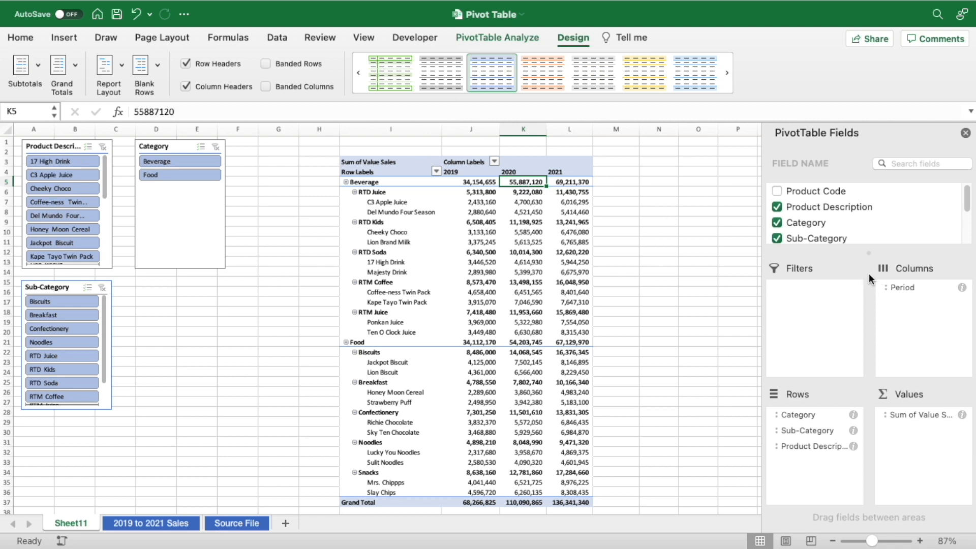
pyautogui.moveTo(967, 198); pyautogui.dragTo(968, 229)
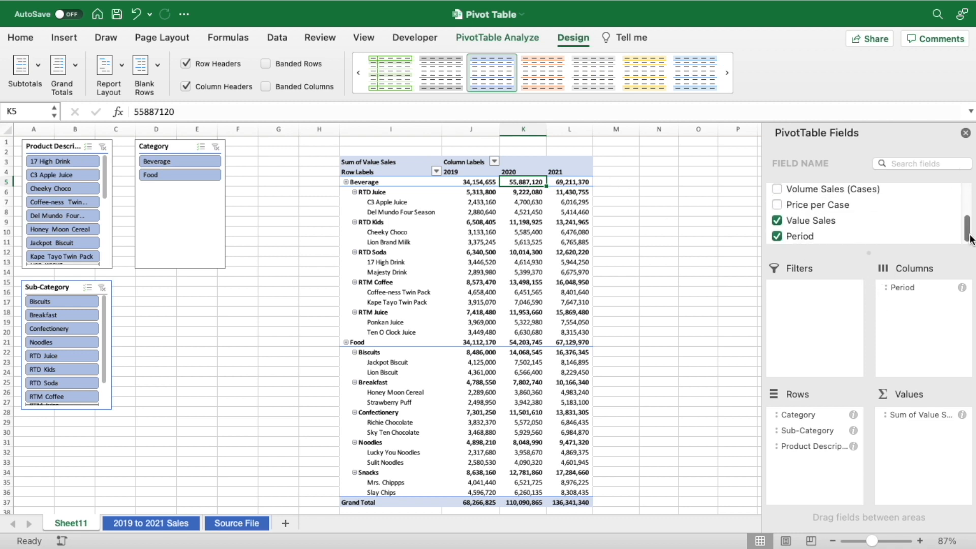
pyautogui.moveTo(828, 221); pyautogui.dragTo(932, 431)
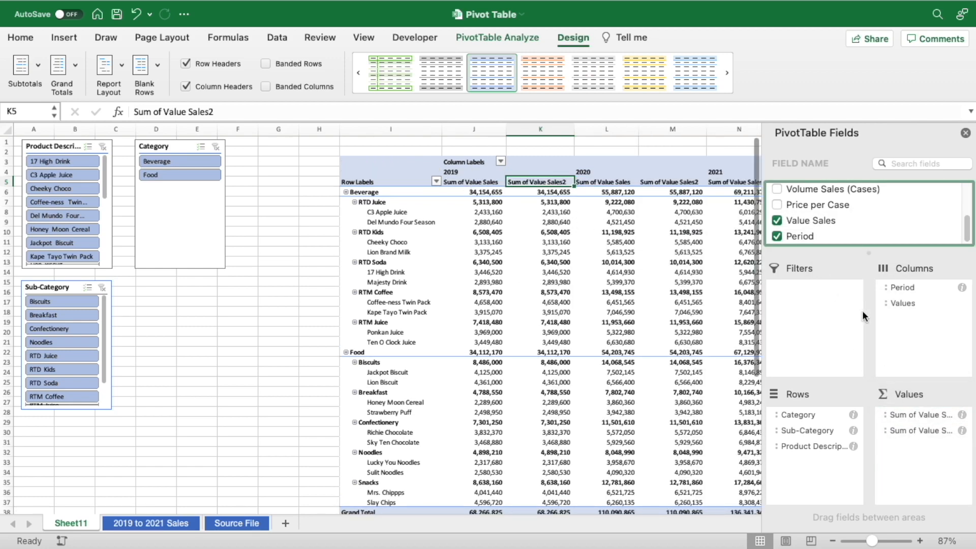
pyautogui.moveTo(909, 301)
pyautogui.mouseDown()
pyautogui.moveTo(915, 284)
pyautogui.moveTo(921, 310)
pyautogui.mouseUp()
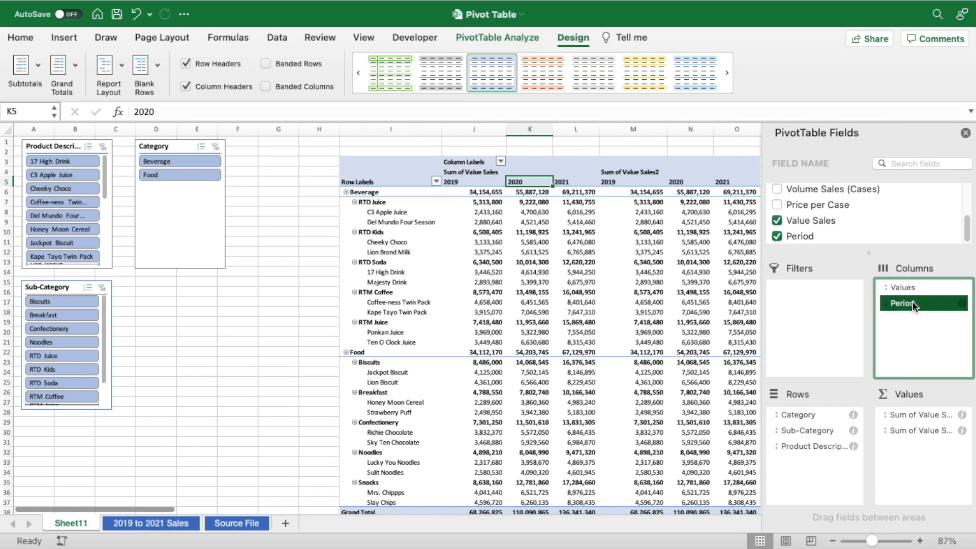
# Examine the second set of value sales columns for 2019 to 2021
pyautogui.click(623, 172)
pyautogui.click(659, 221)
pyautogui.press('Right')
pyautogui.press('Right')
pyautogui.press('Right')
pyautogui.press('Right')
pyautogui.press('Left')
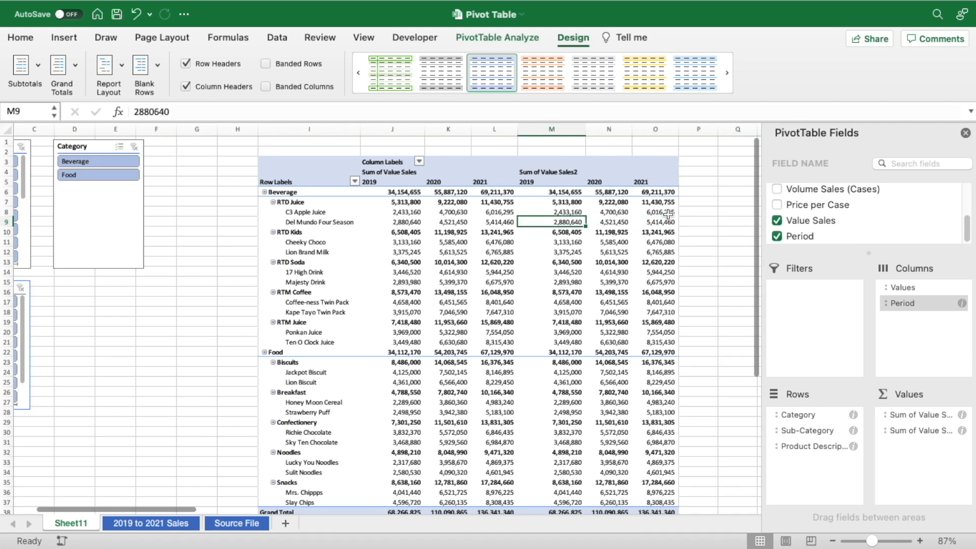
pyautogui.click(560, 174)
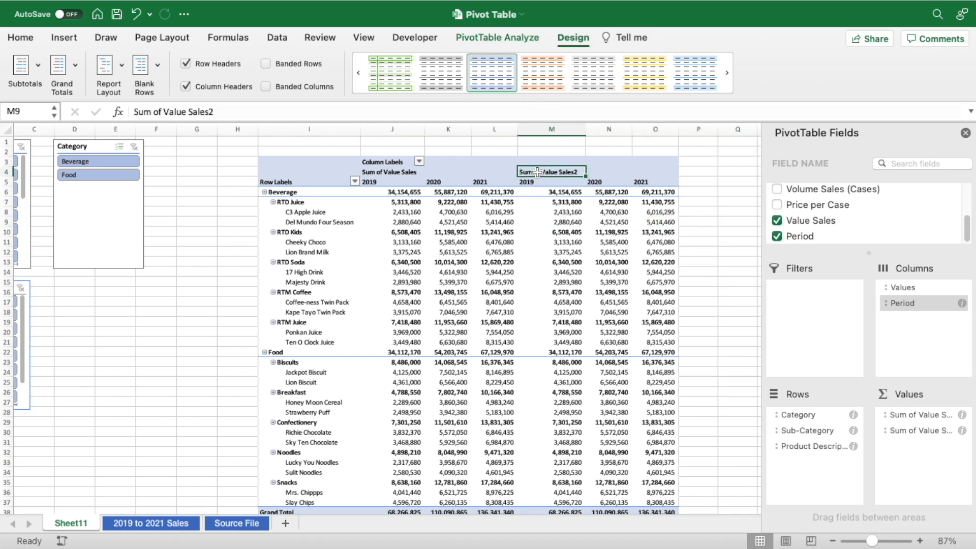
pyautogui.moveTo(544, 130); pyautogui.dragTo(646, 130)
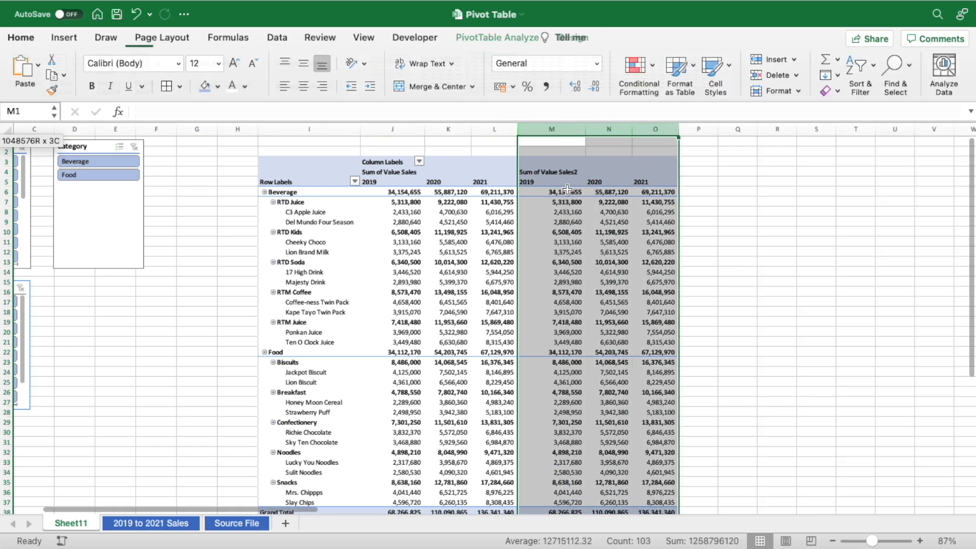
pyautogui.click(557, 191)
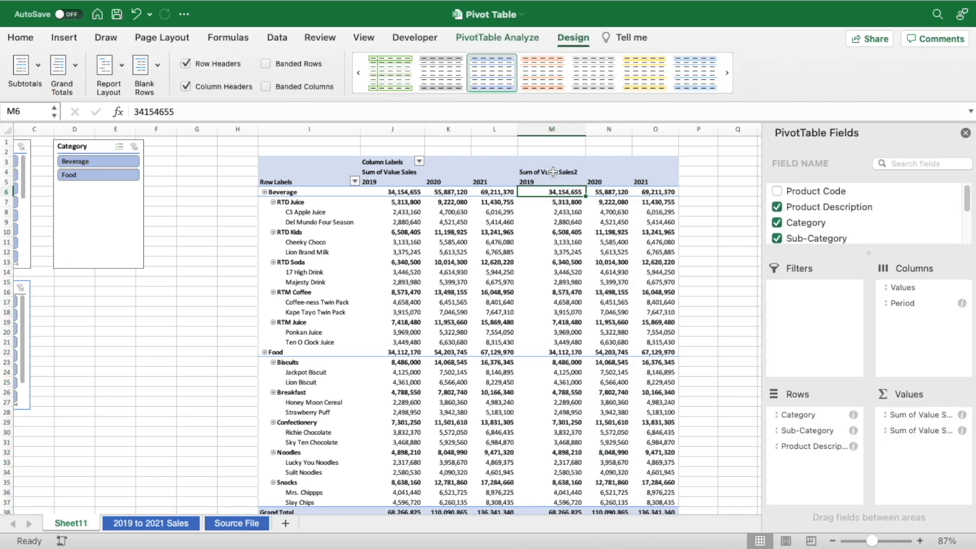
# Rename the second value sales field as FY %Growth in its field settings
pyautogui.click(554, 173)
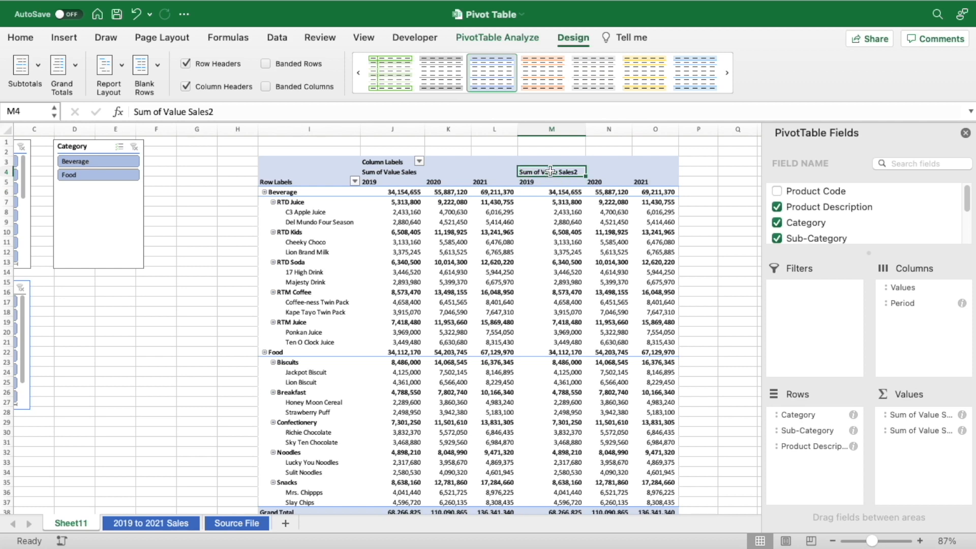
pyautogui.doubleClick(551, 172)
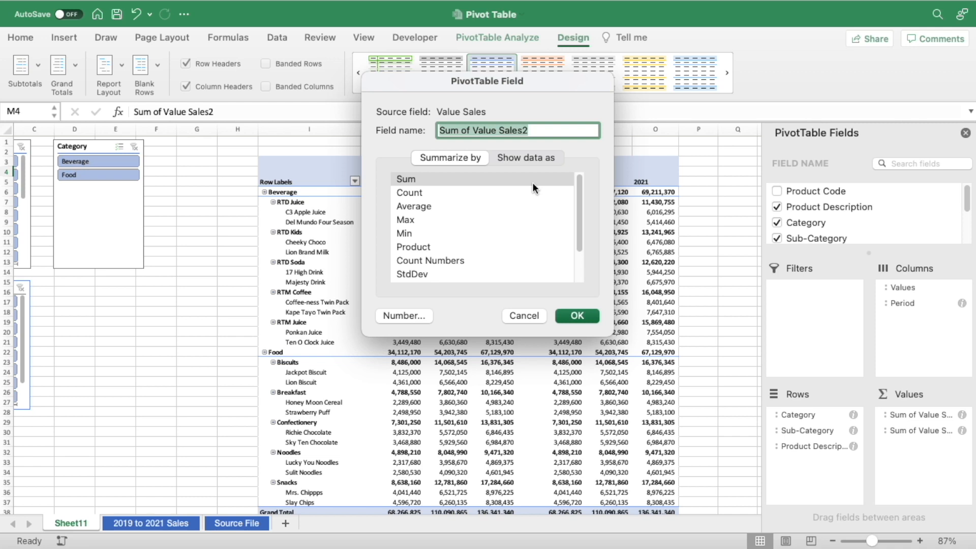
pyautogui.write('FY ')
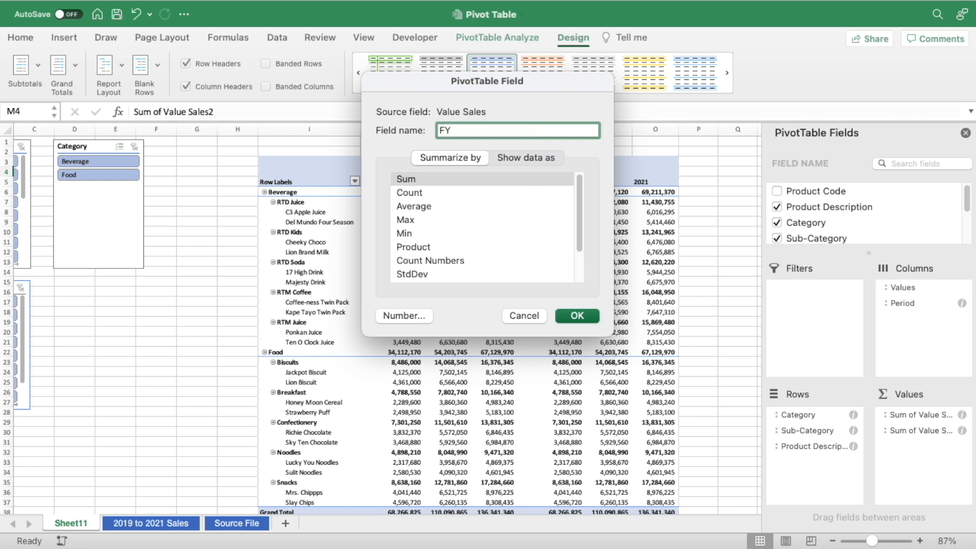
pyautogui.write('%Gr')
# Show the FY %Growth data as % Difference From, with Period as base field and (previous) as base item
pyautogui.click(542, 153)
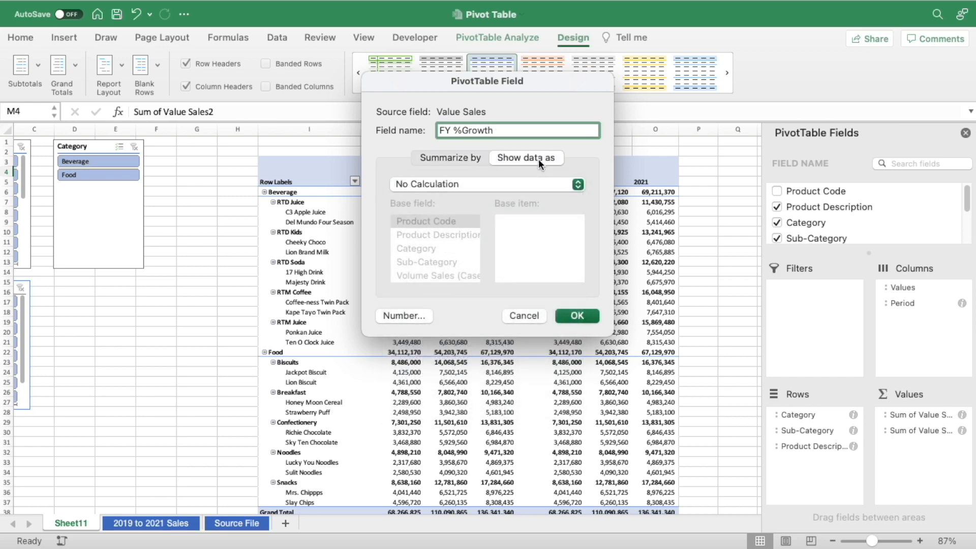
pyautogui.click(525, 183)
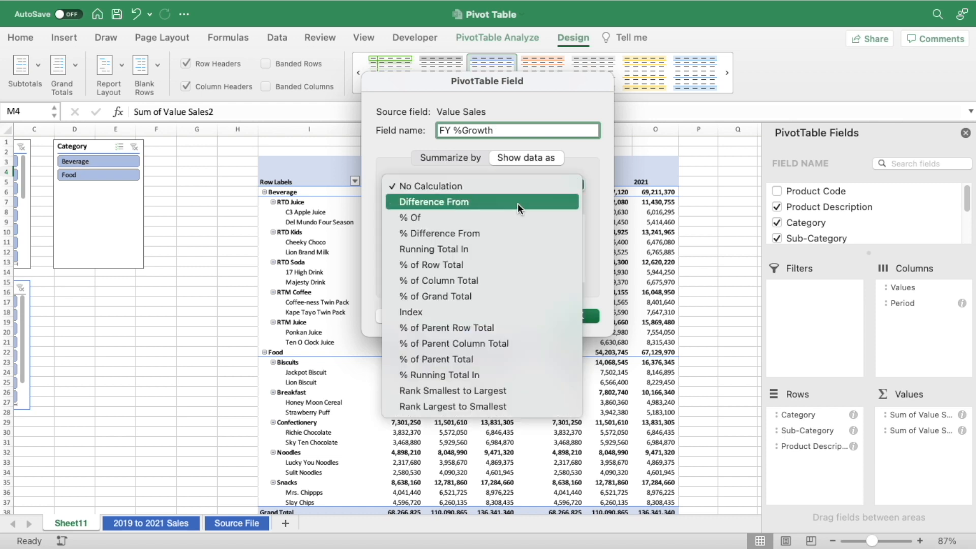
pyautogui.click(478, 236)
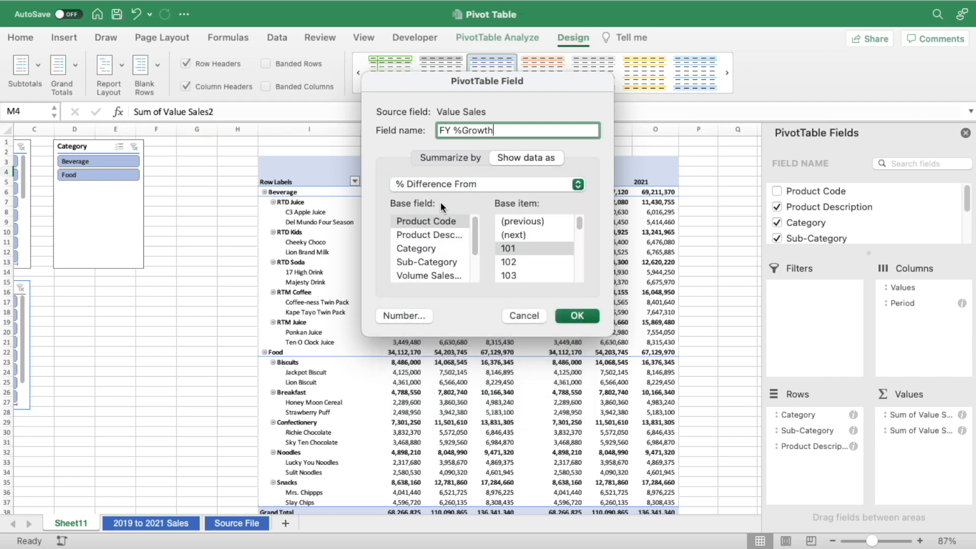
pyautogui.moveTo(474, 227); pyautogui.dragTo(474, 275)
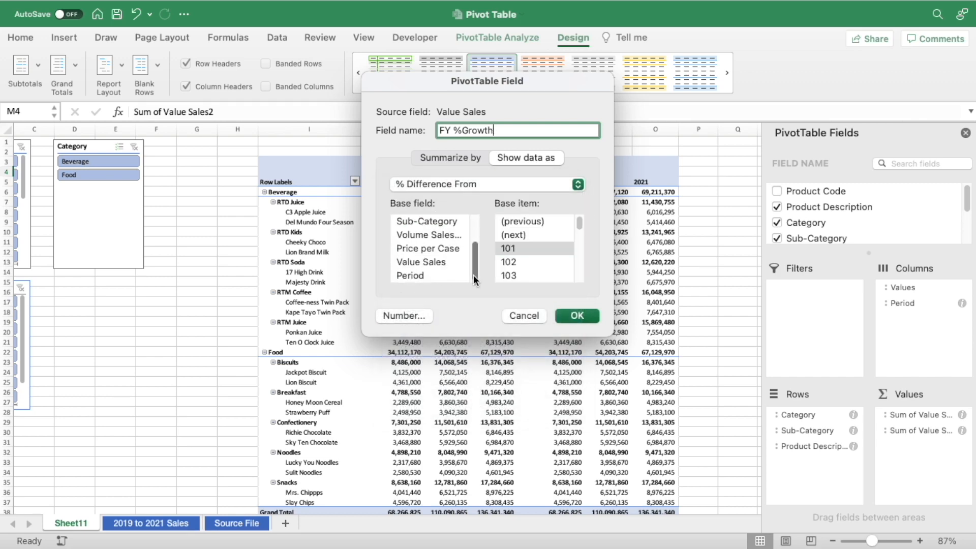
pyautogui.click(429, 275)
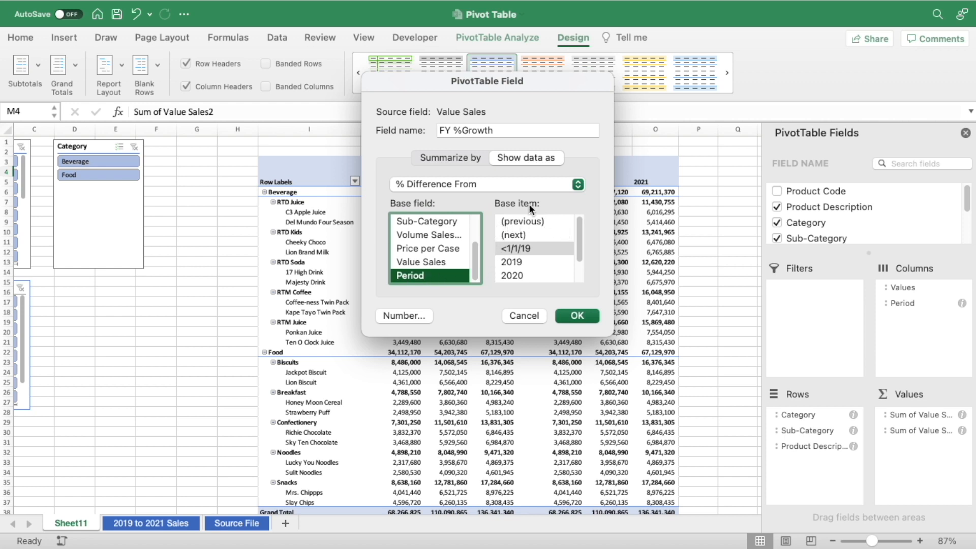
pyautogui.click(529, 221)
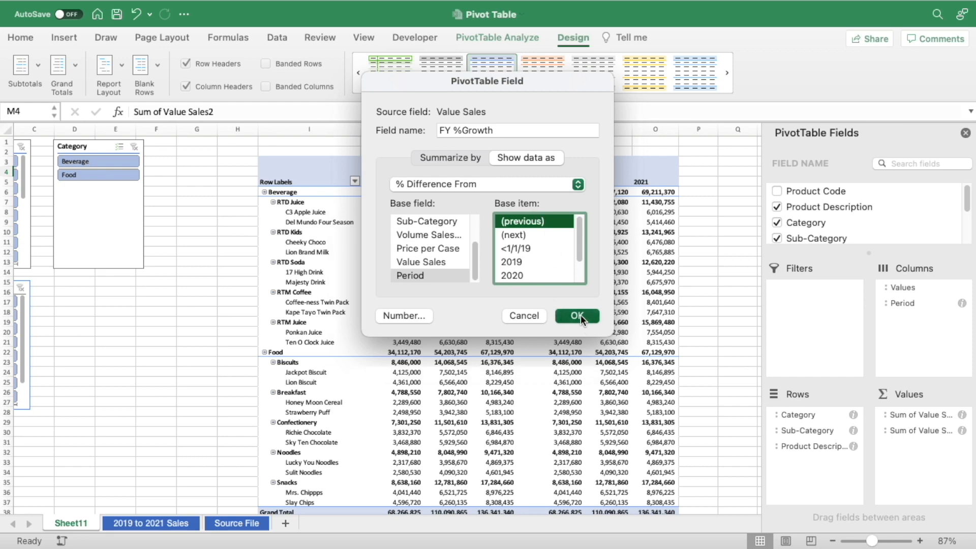
pyautogui.click(577, 316)
pyautogui.click(538, 192)
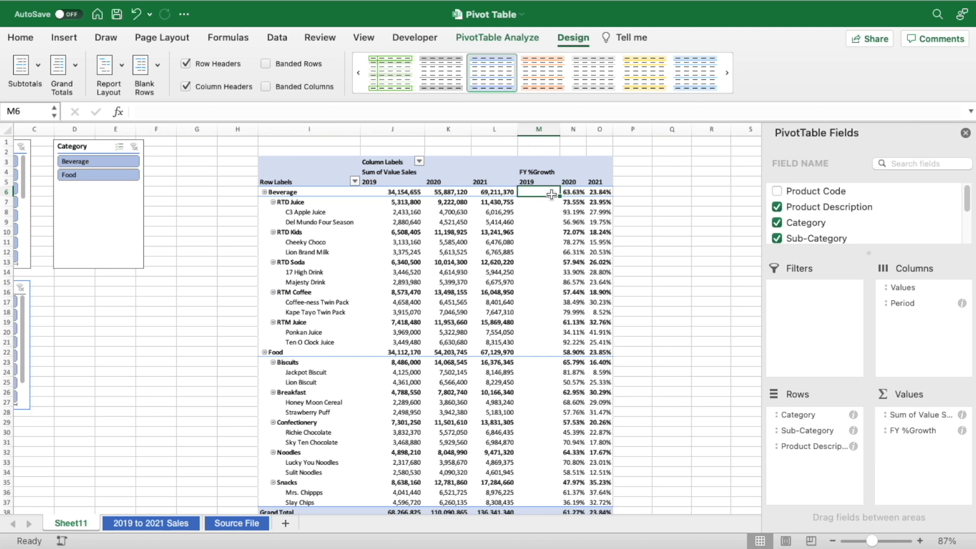
# Show the 2020 and 2021 FY %Growth percentages with one decimal place, from Beverage down to the Grand Total
pyautogui.scroll(-3, 542, 289)
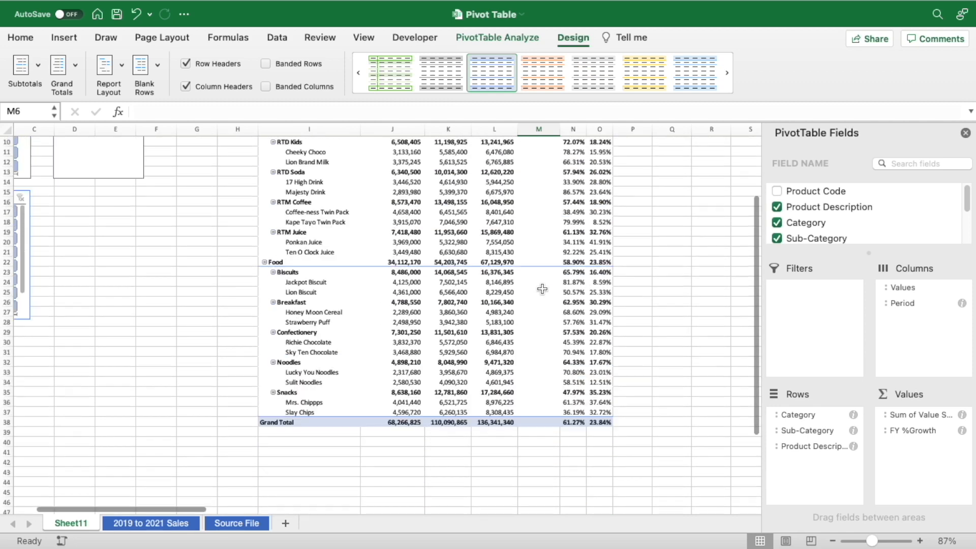
pyautogui.scroll(3, 543, 289)
pyautogui.click(568, 190)
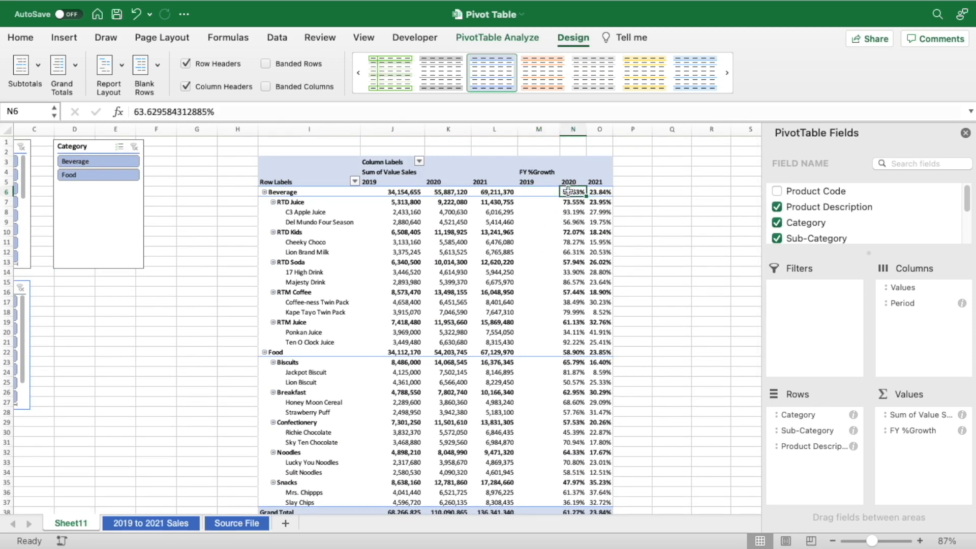
pyautogui.moveTo(580, 191); pyautogui.dragTo(605, 216)
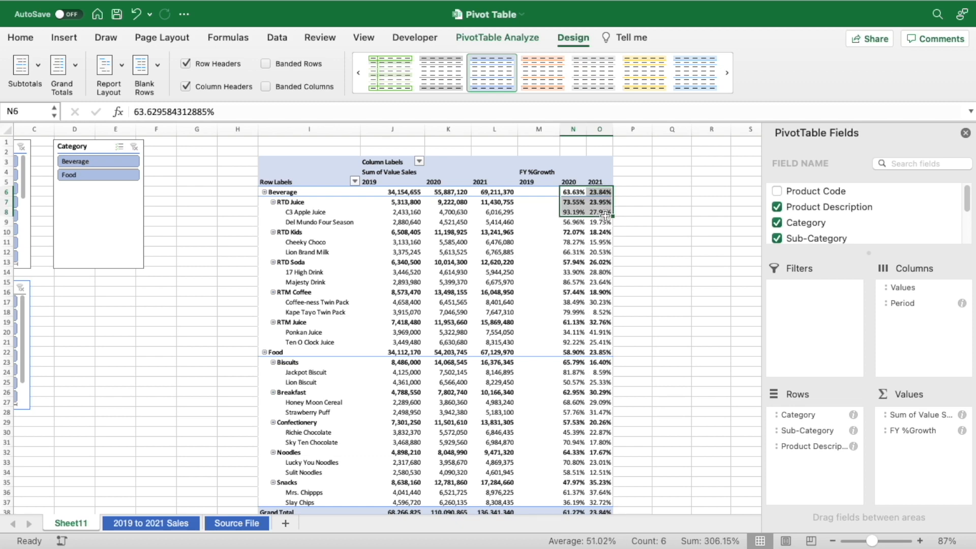
pyautogui.press('super+shift+Down')
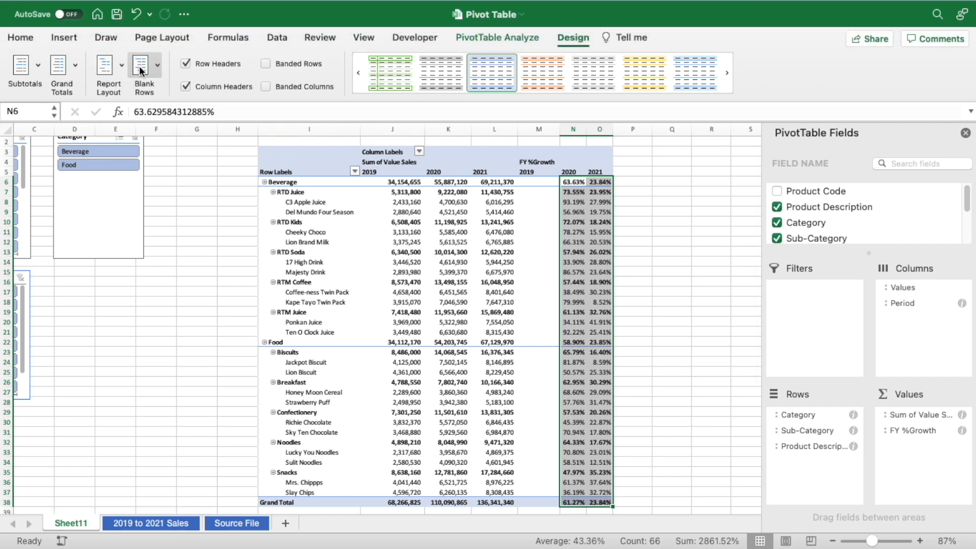
pyautogui.click(28, 39)
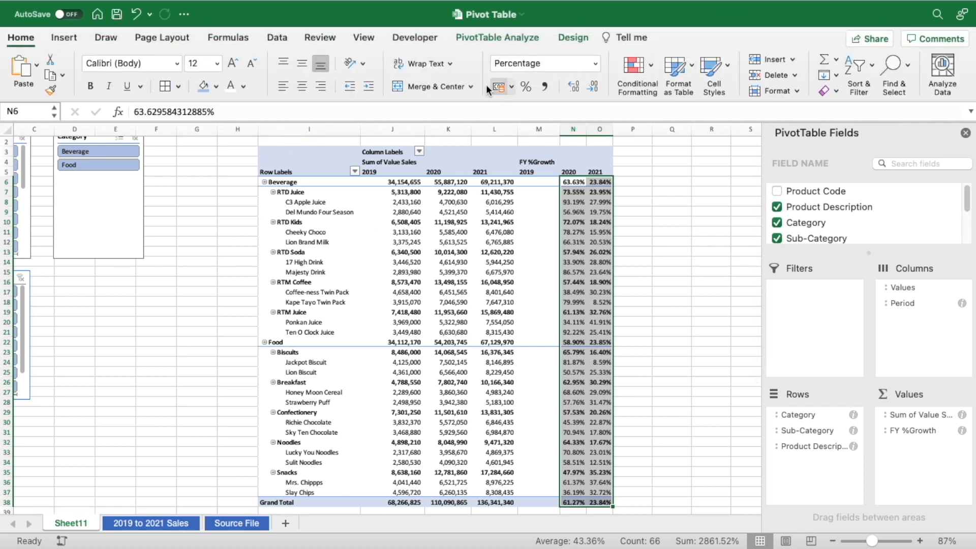
pyautogui.click(590, 89)
pyautogui.click(584, 178)
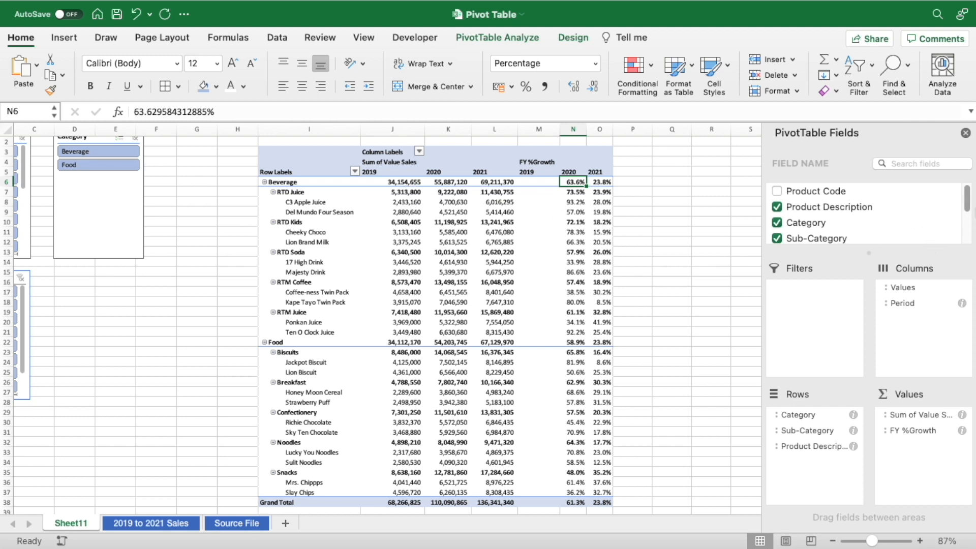
# Add Value Sales to the PivotTable again as the first values field and name it %SOB
pyautogui.moveTo(968, 201); pyautogui.dragTo(971, 235)
pyautogui.moveTo(833, 224); pyautogui.dragTo(913, 408)
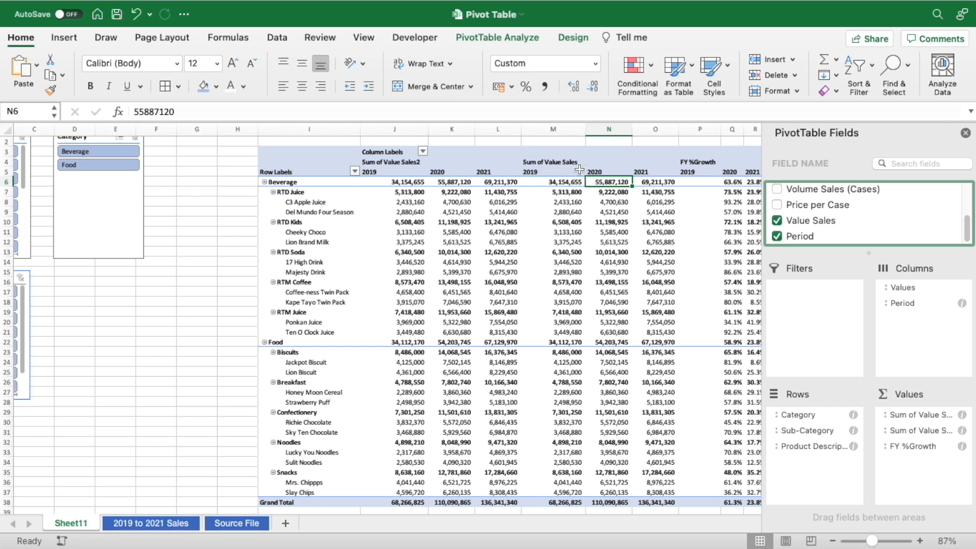
pyautogui.click(396, 162)
pyautogui.doubleClick(396, 162)
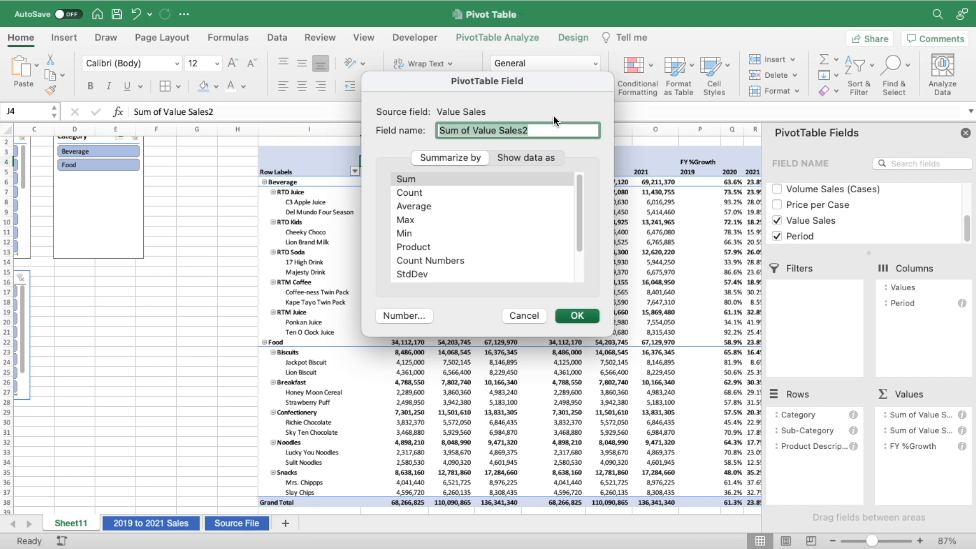
pyautogui.write('%SOB')
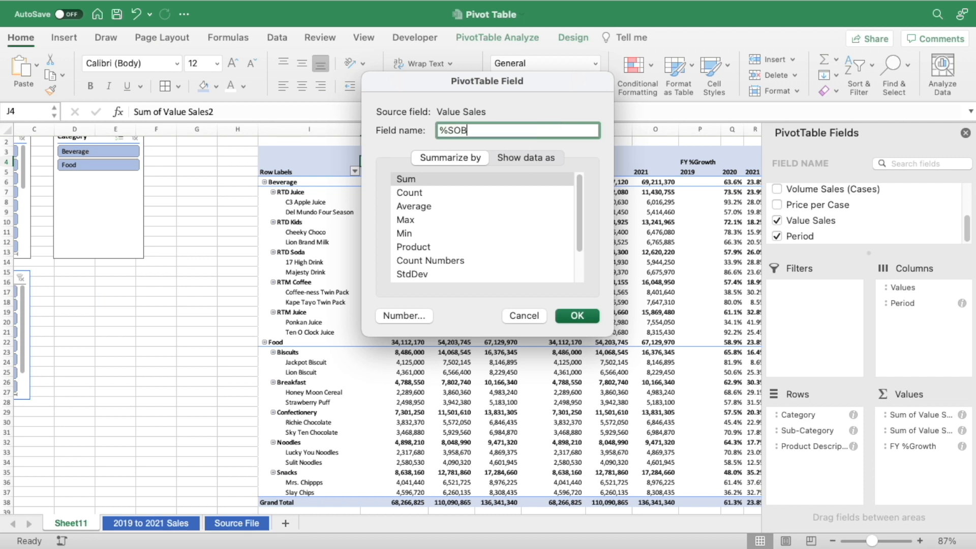
# Show the %SOB data as % of Column Total
pyautogui.click(523, 157)
pyautogui.click(524, 184)
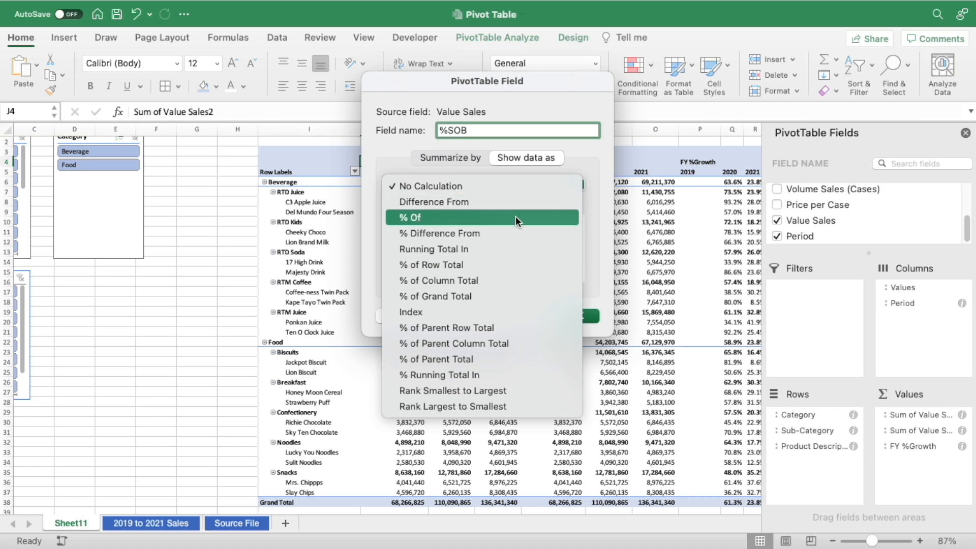
pyautogui.click(514, 281)
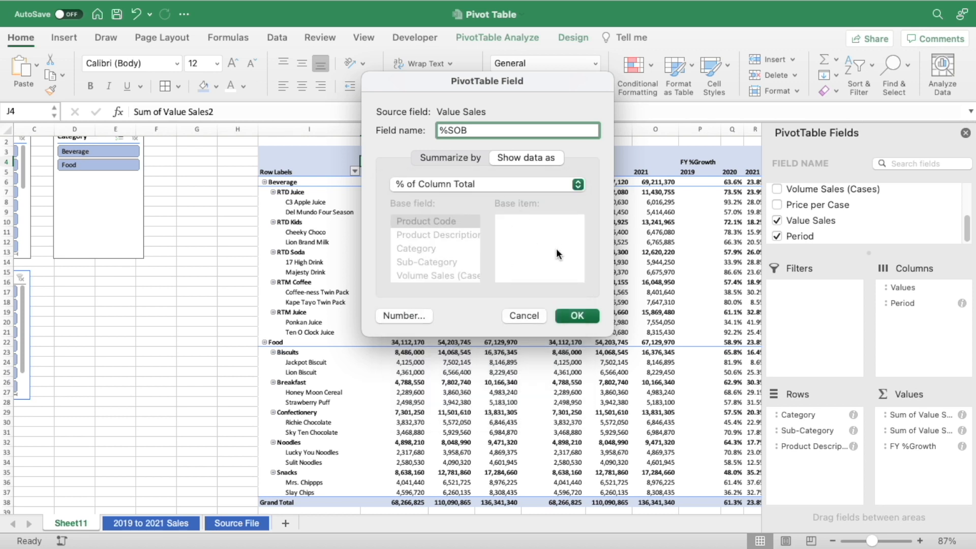
pyautogui.click(578, 316)
# Format the %SOB percentages for 2019 to 2021 with one decimal place and centre them
pyautogui.click(406, 193)
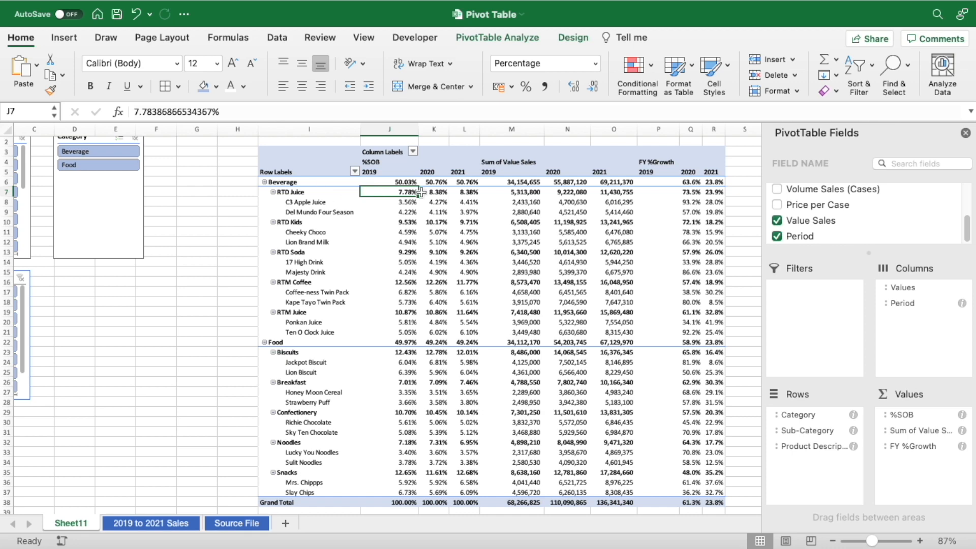
pyautogui.scroll(1, 417, 262)
pyautogui.scroll(-5, 417, 266)
pyautogui.scroll(5, 417, 266)
pyautogui.moveTo(402, 191); pyautogui.dragTo(465, 510)
pyautogui.click(594, 86)
pyautogui.click(302, 87)
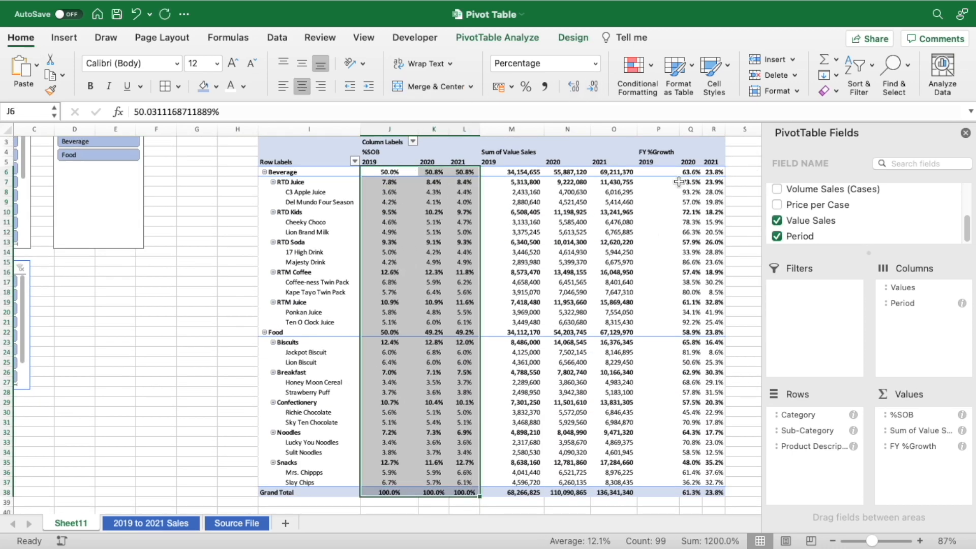
pyautogui.click(689, 183)
# Apply a dark blue PivotTable style with shaded category and sub-category rows
pyautogui.scroll(2, 660, 189)
pyautogui.click(320, 162)
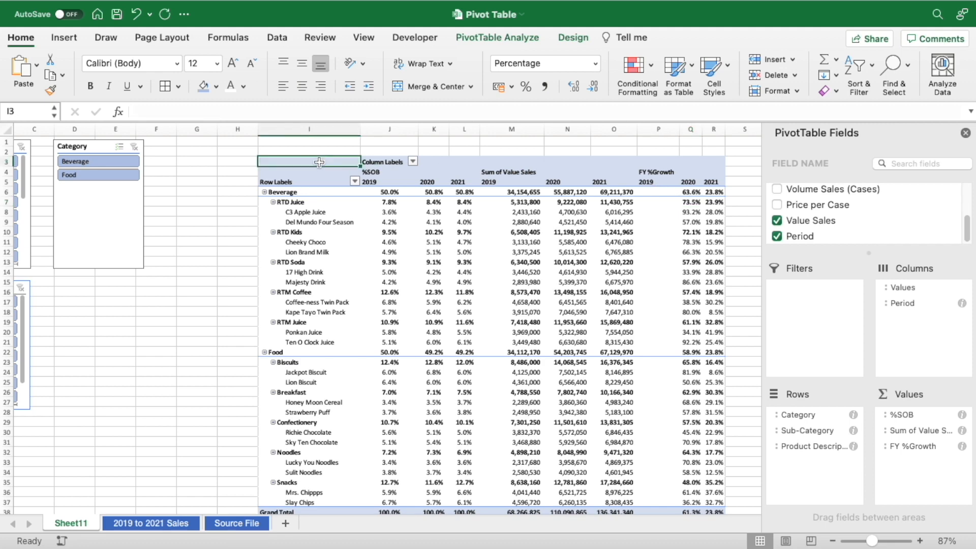
pyautogui.click(570, 35)
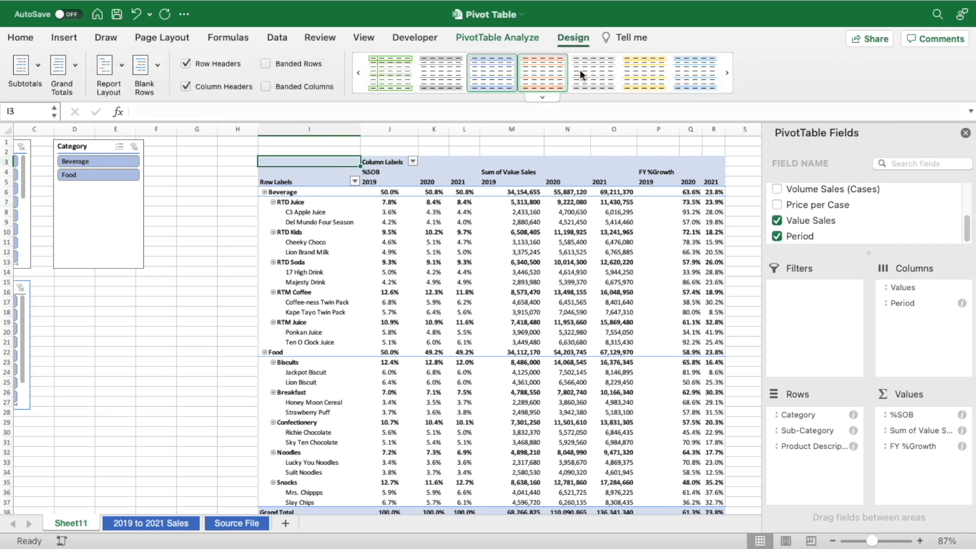
pyautogui.click(542, 96)
pyautogui.scroll(-3, 559, 330)
pyautogui.click(435, 298)
pyautogui.click(238, 241)
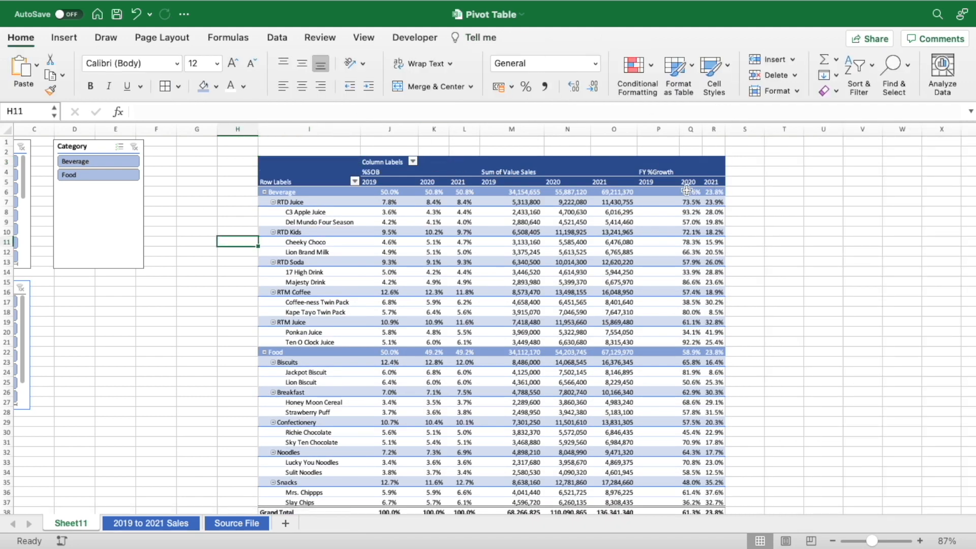
# Centre the values in the FY %Growth columns from Beverage down to the Grand Total
pyautogui.moveTo(658, 191); pyautogui.dragTo(720, 530)
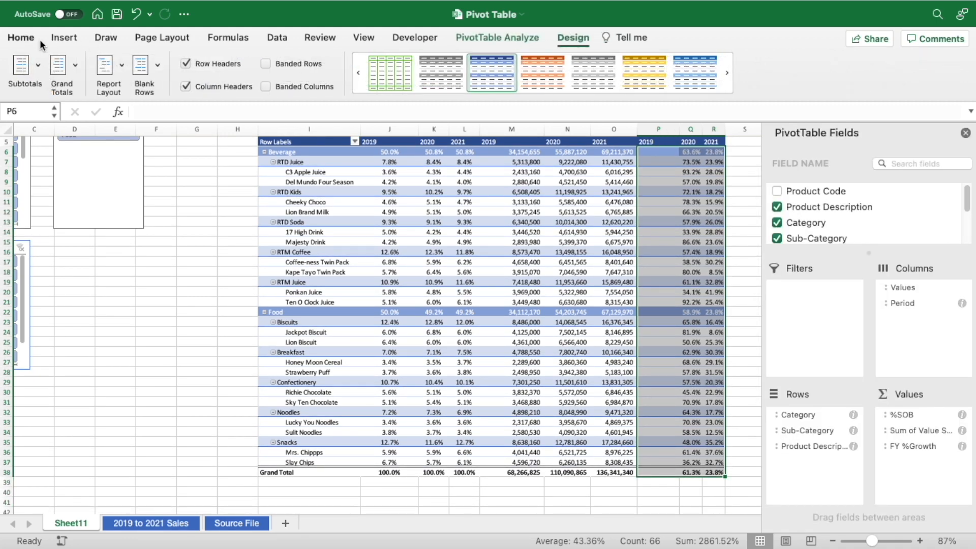
pyautogui.click(23, 38)
pyautogui.click(303, 86)
pyautogui.scroll(2, 679, 222)
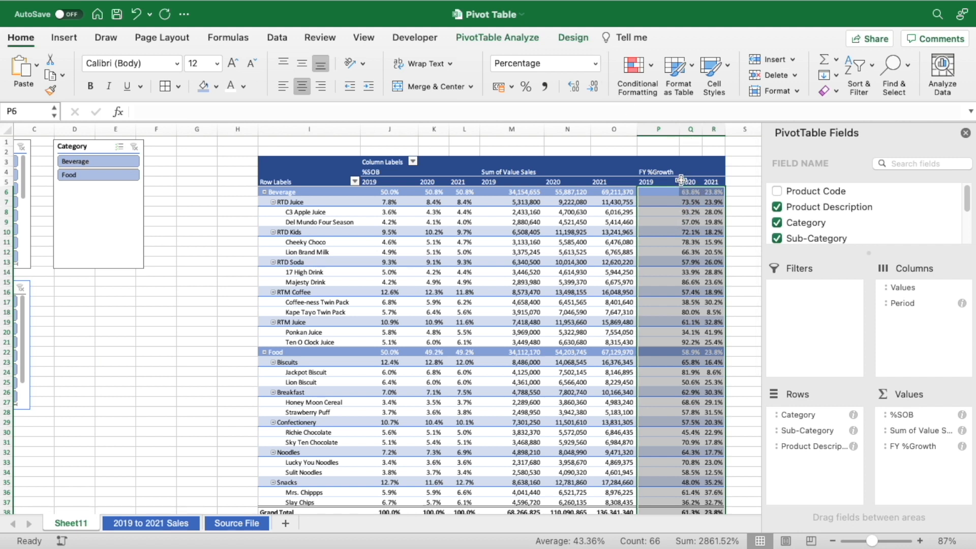
# Highlight FY %Growth values greater than 30% using Green Fill with Dark Green Text
pyautogui.click(630, 67)
pyautogui.moveTo(656, 90)
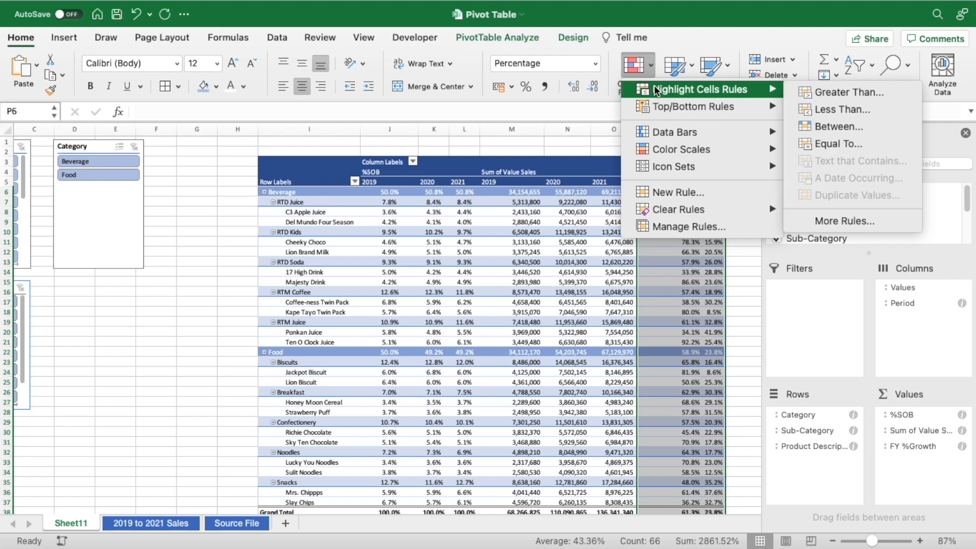
pyautogui.click(836, 91)
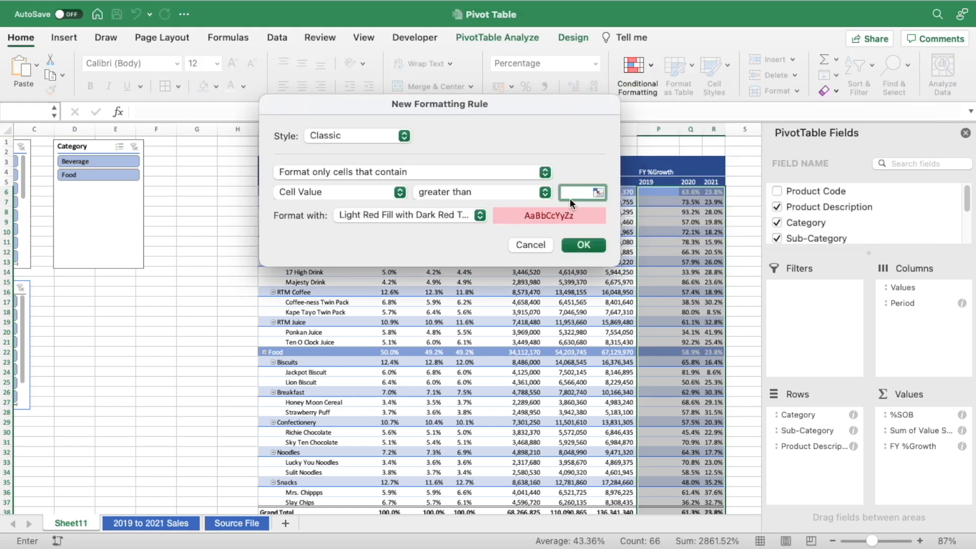
pyautogui.write('30%')
pyautogui.click(463, 220)
pyautogui.click(465, 248)
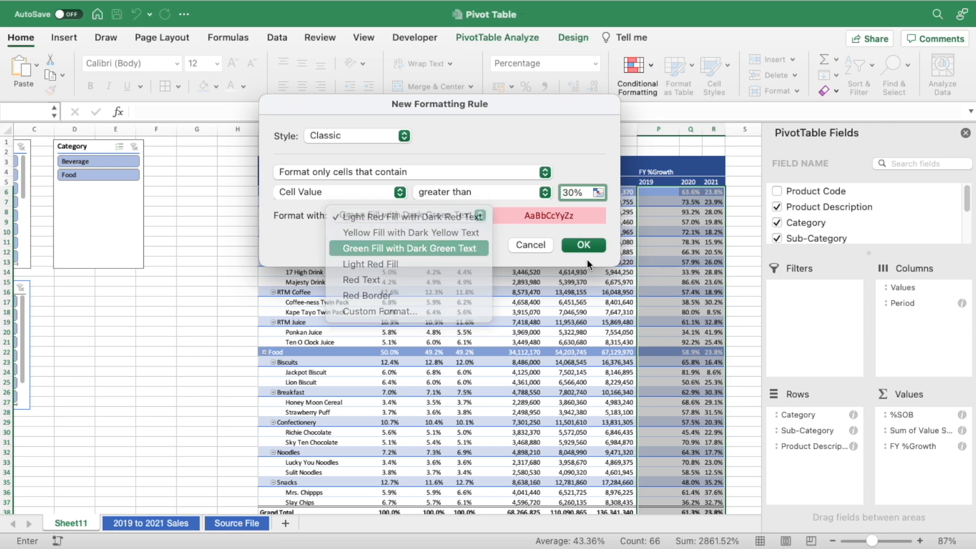
pyautogui.click(584, 246)
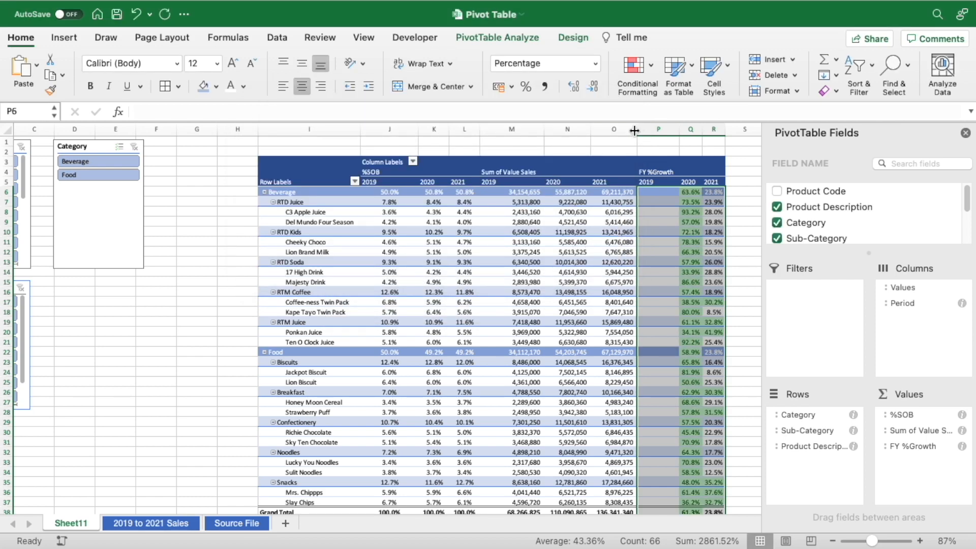
# Highlight FY %Growth values less than 30% with light red fill and dark red text
pyautogui.click(641, 71)
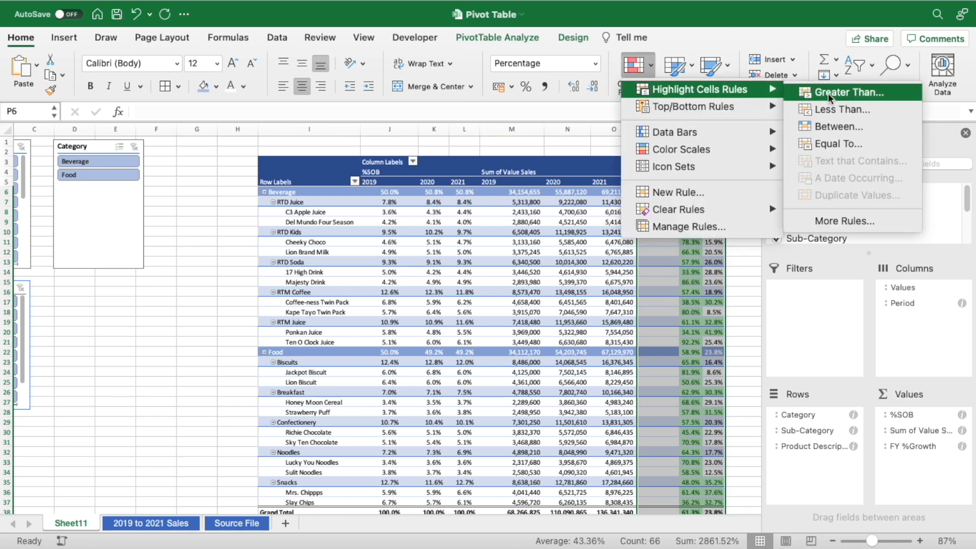
pyautogui.click(834, 108)
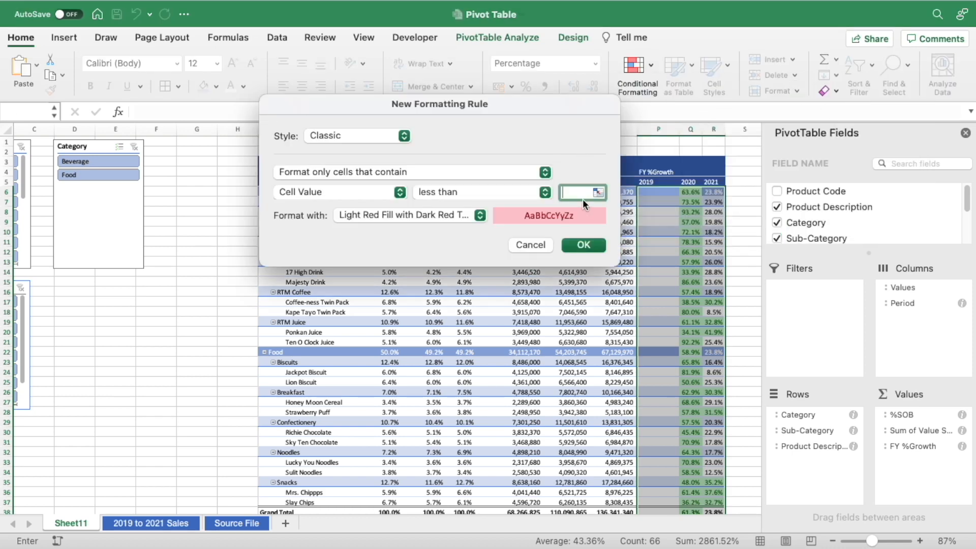
pyautogui.write('30')
pyautogui.click(585, 246)
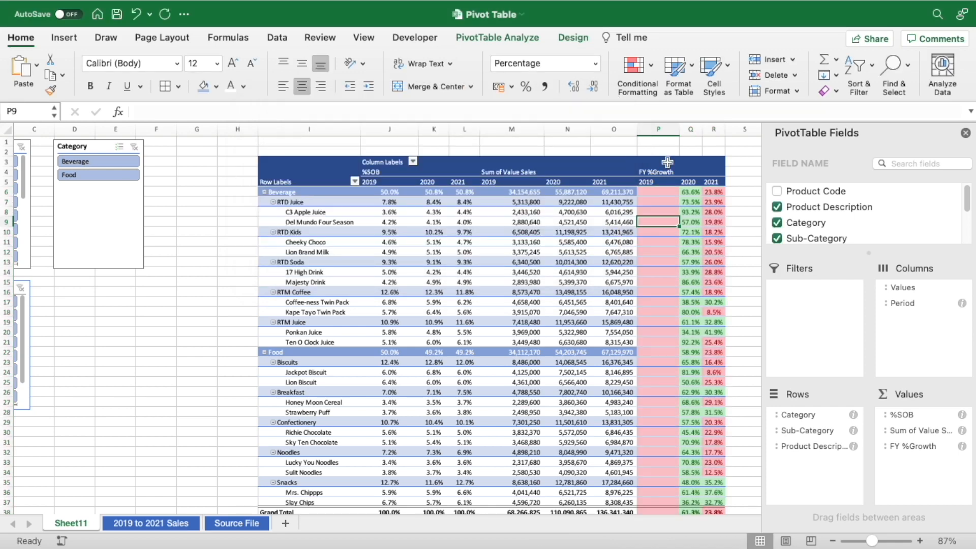
# Hide column P, which holds the empty 2019 FY %Growth values
pyautogui.rightClick(663, 127)
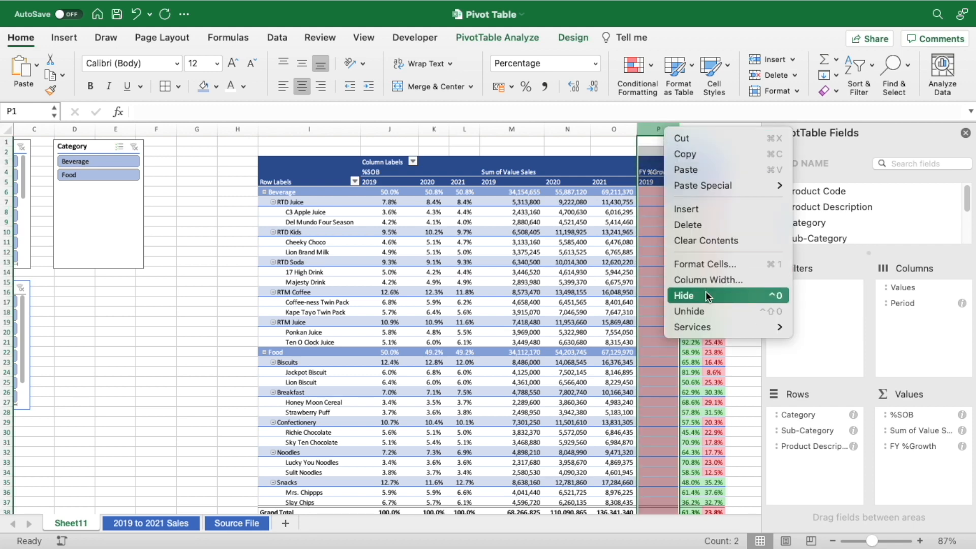
pyautogui.click(684, 296)
pyautogui.click(649, 168)
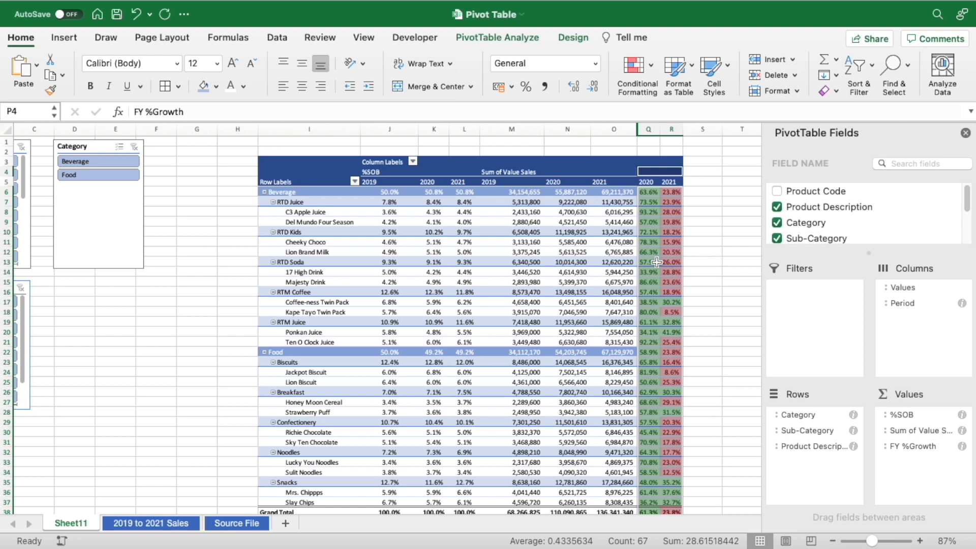
# Examine the highlighted 2020 and 2021 growth percentages by category, sub-category and product against the 30% threshold
pyautogui.click(650, 202)
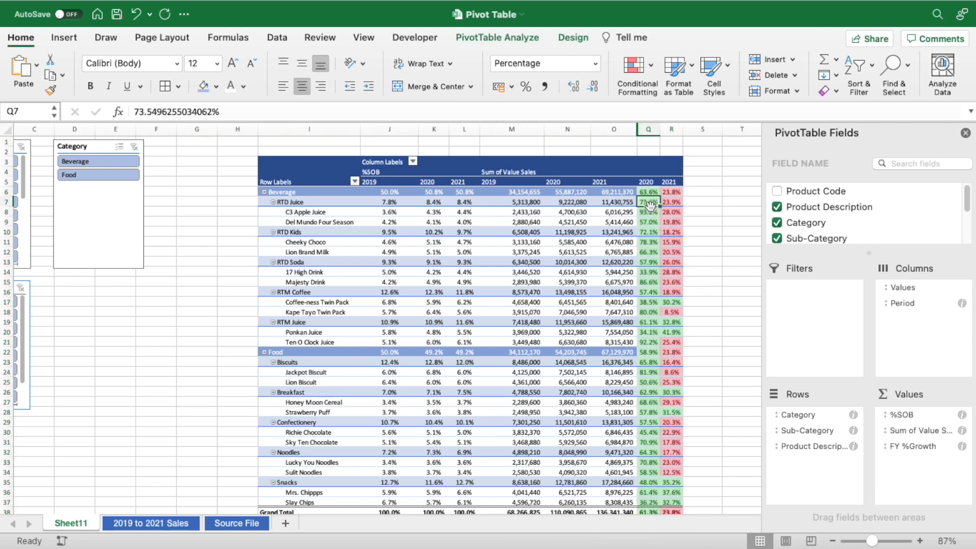
pyautogui.scroll(-3, 659, 237)
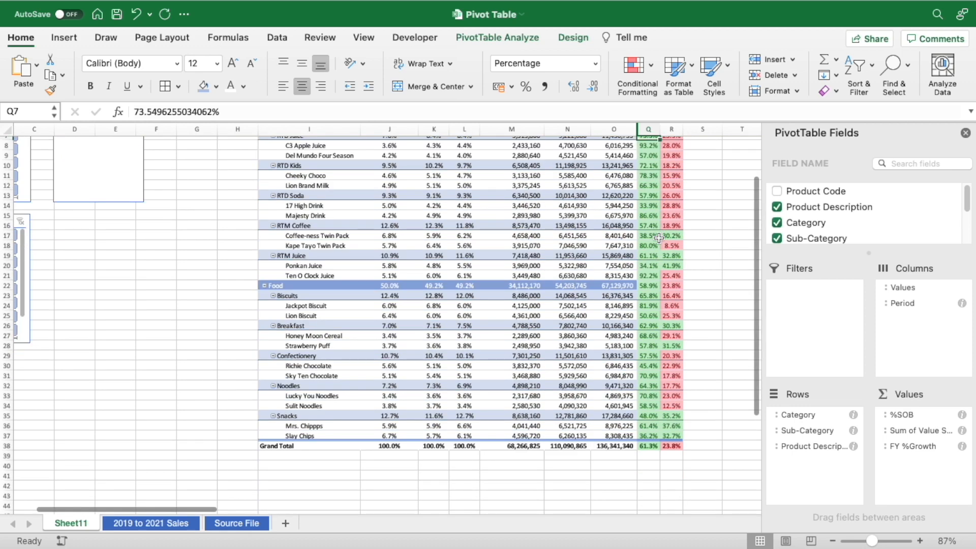
pyautogui.scroll(3, 659, 237)
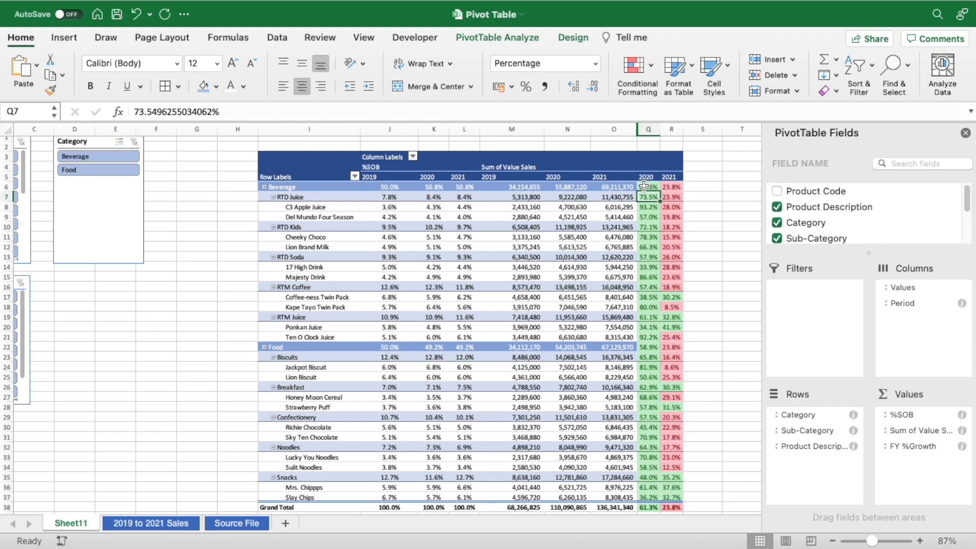
pyautogui.click(673, 185)
pyautogui.scroll(-1, 684, 287)
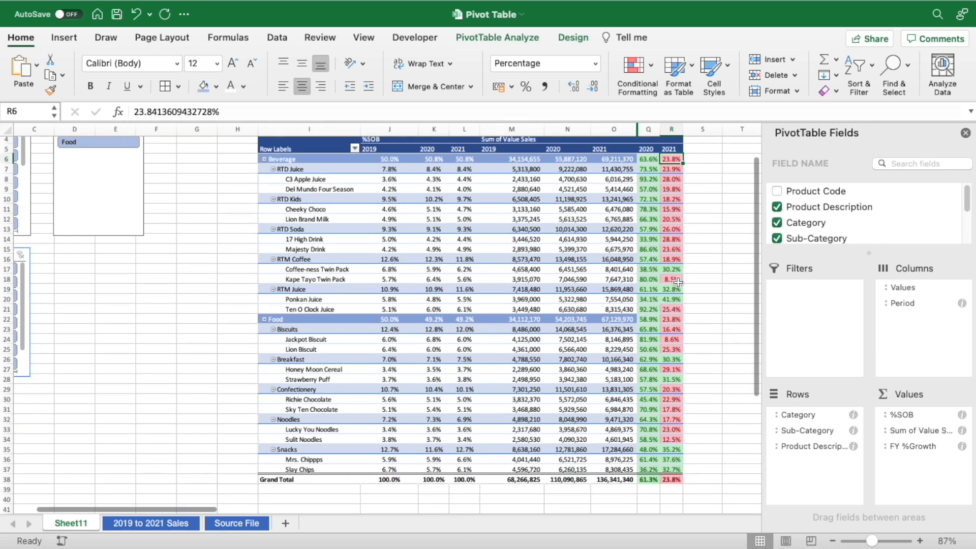
pyautogui.scroll(1, 678, 283)
pyautogui.click(677, 288)
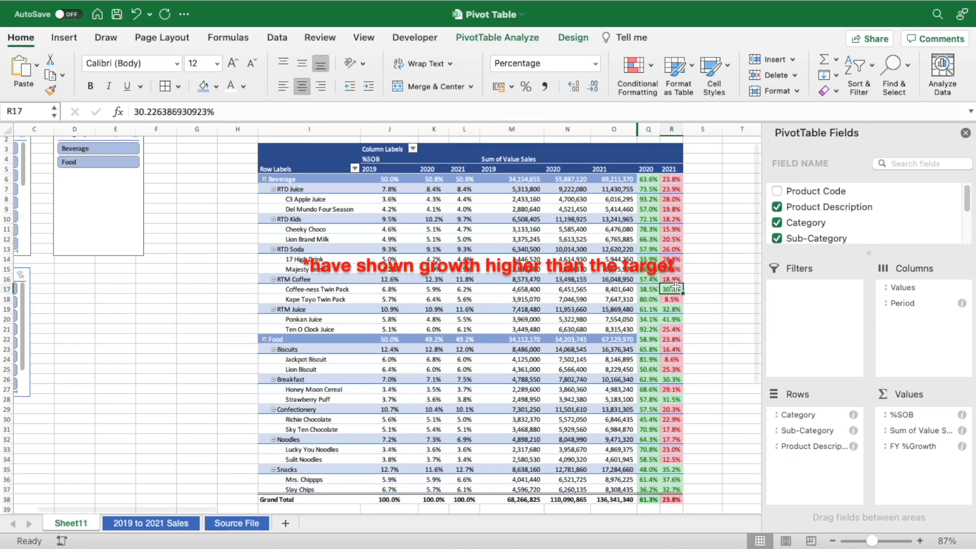
pyautogui.click(678, 319)
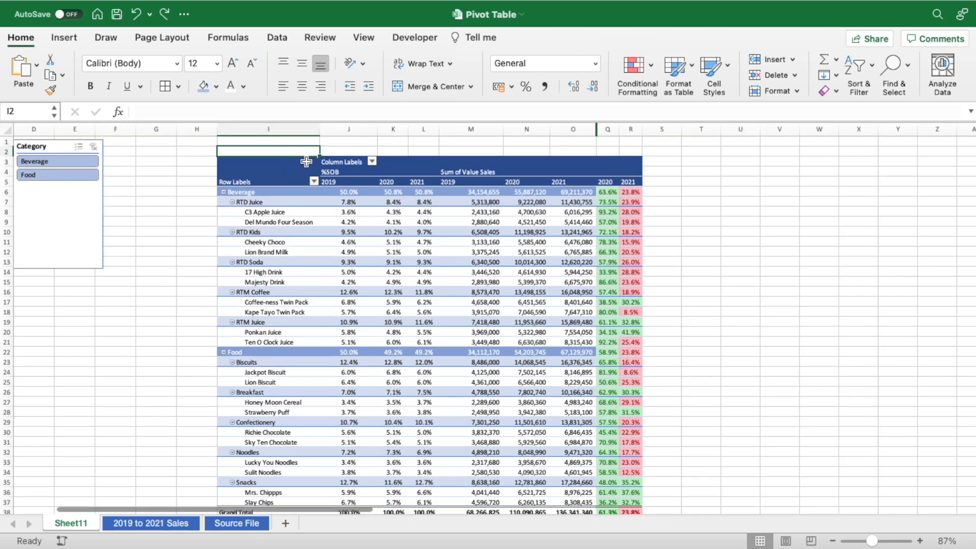
# Paste a copy of the whole PivotTable at cell T3 and widen column T to fit its row labels
pyautogui.moveTo(308, 160); pyautogui.dragTo(402, 182)
pyautogui.moveTo(290, 162); pyautogui.dragTo(638, 491)
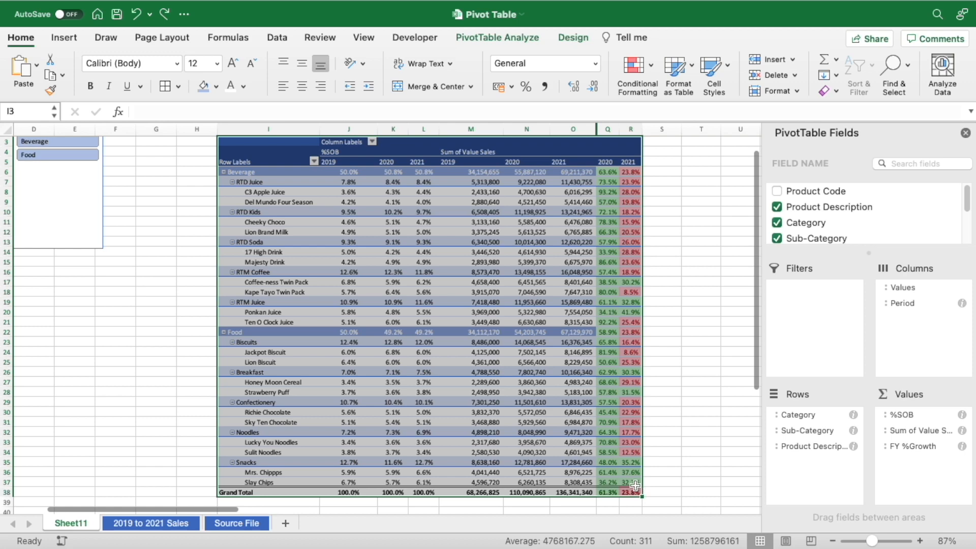
pyautogui.press('super+c')
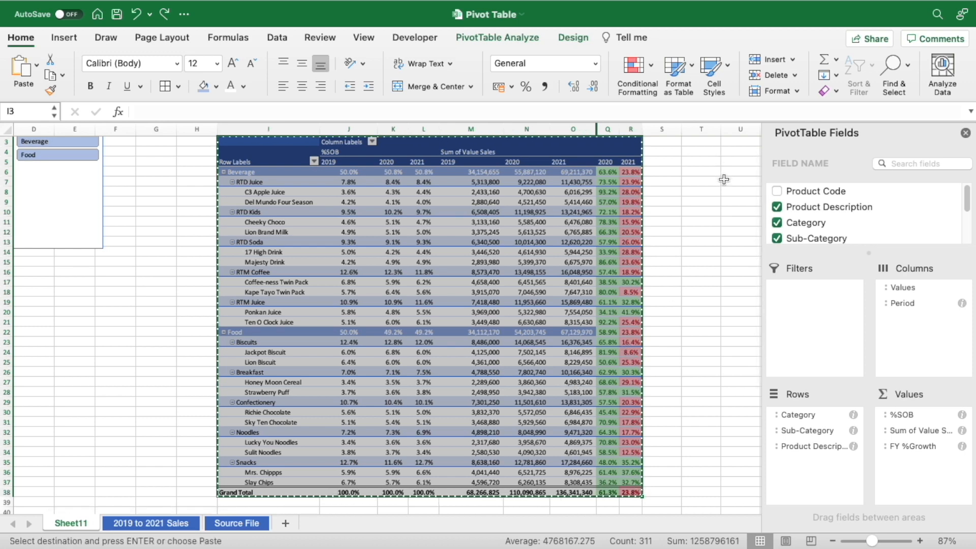
pyautogui.scroll(2, 719, 192)
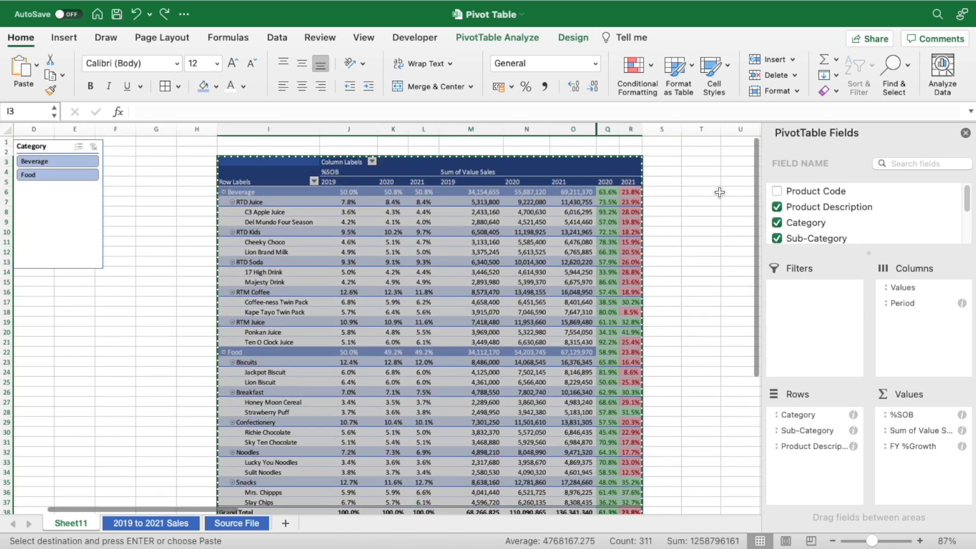
pyautogui.click(716, 164)
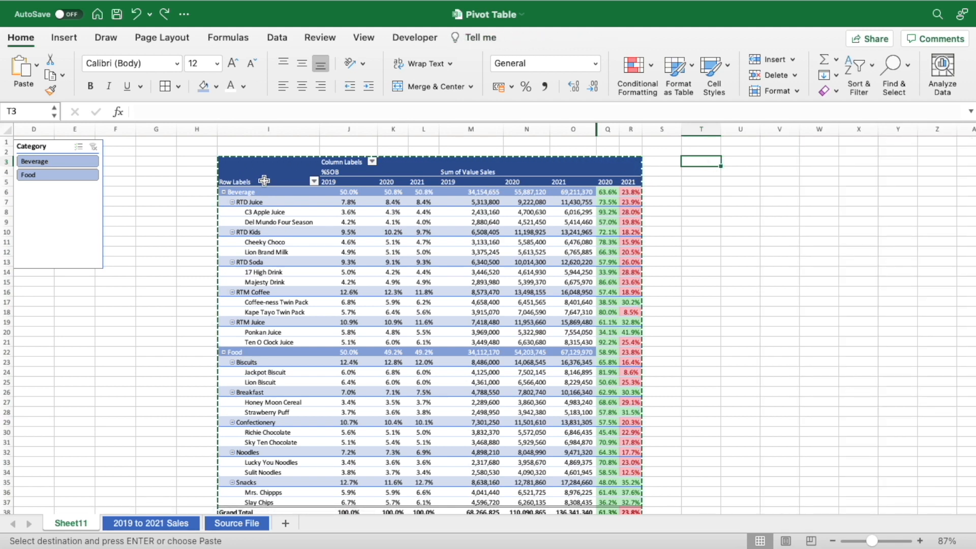
pyautogui.press('super+v')
pyautogui.click(718, 198)
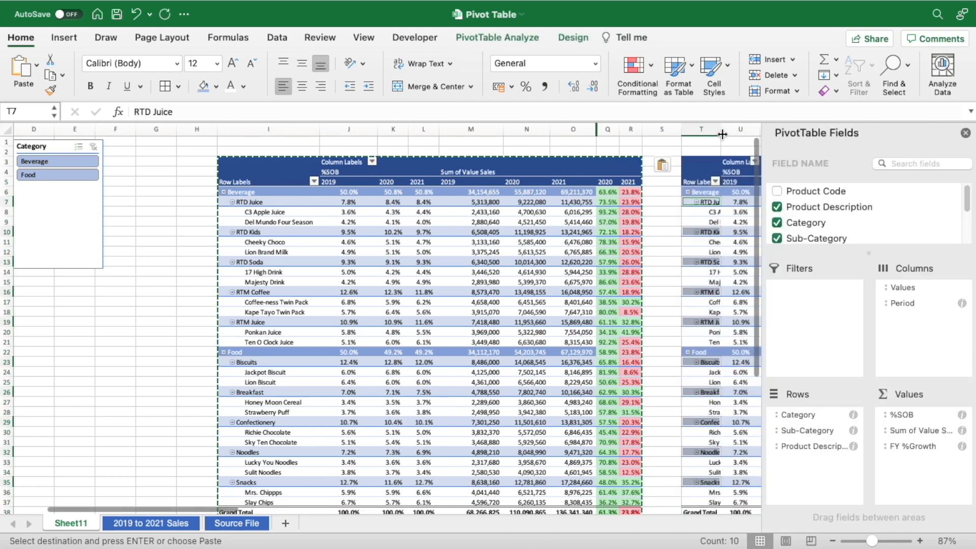
pyautogui.doubleClick(721, 129)
# Remove %SOB, Sum of Value Sales and FY %Growth from the values of the copied PivotTable
pyautogui.click(721, 174)
pyautogui.press('Right')
pyautogui.press('Right')
pyautogui.press('Right')
pyautogui.press('Right')
pyautogui.press('Right')
pyautogui.press('Right')
pyautogui.press('Right')
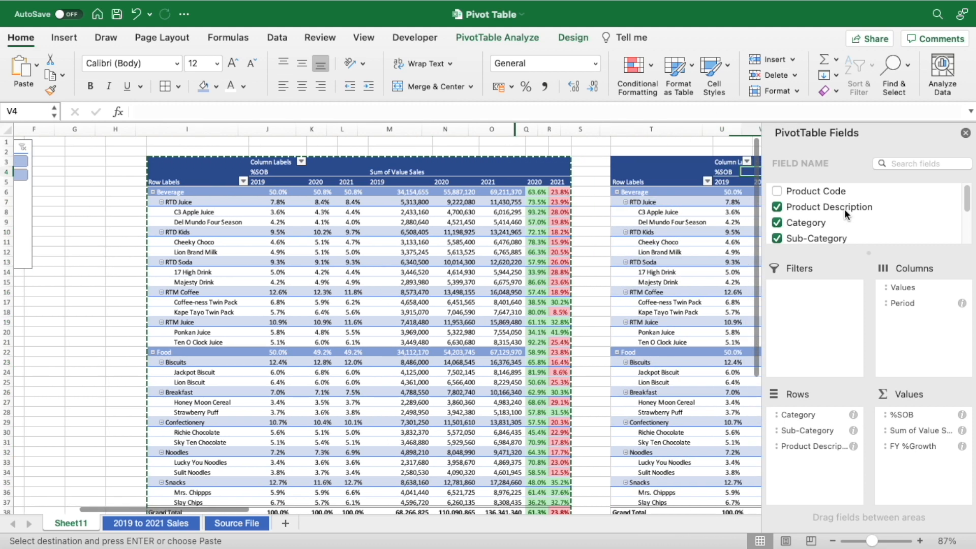
pyautogui.press('Right')
pyautogui.press('Right')
pyautogui.press('Down')
pyautogui.press('Left')
pyautogui.moveTo(913, 416); pyautogui.dragTo(834, 240)
pyautogui.moveTo(931, 414); pyautogui.dragTo(931, 234)
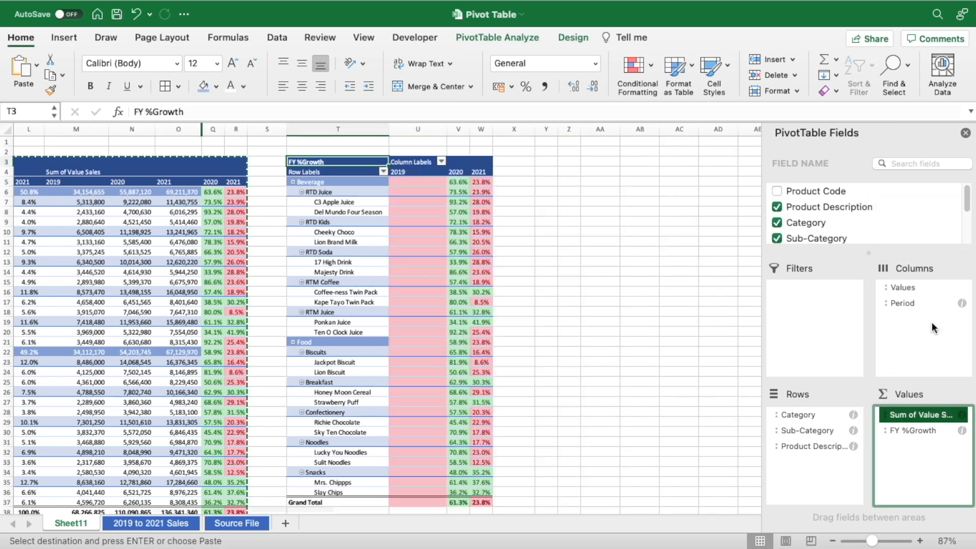
pyautogui.moveTo(936, 415); pyautogui.dragTo(920, 244)
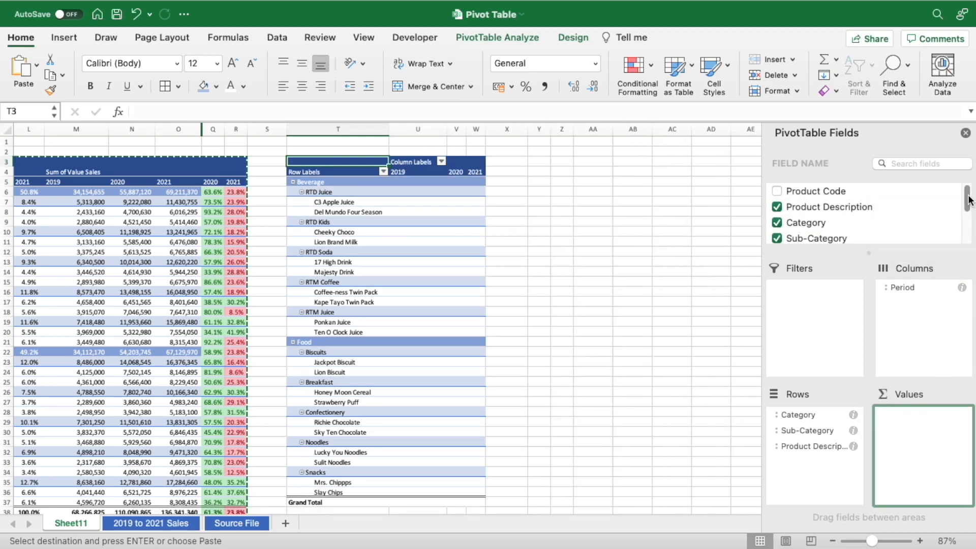
# Add Volume Sales (Cases) to the copied PivotTable's values and show it as centered % of Column Total with one decimal
pyautogui.moveTo(967, 201); pyautogui.dragTo(972, 240)
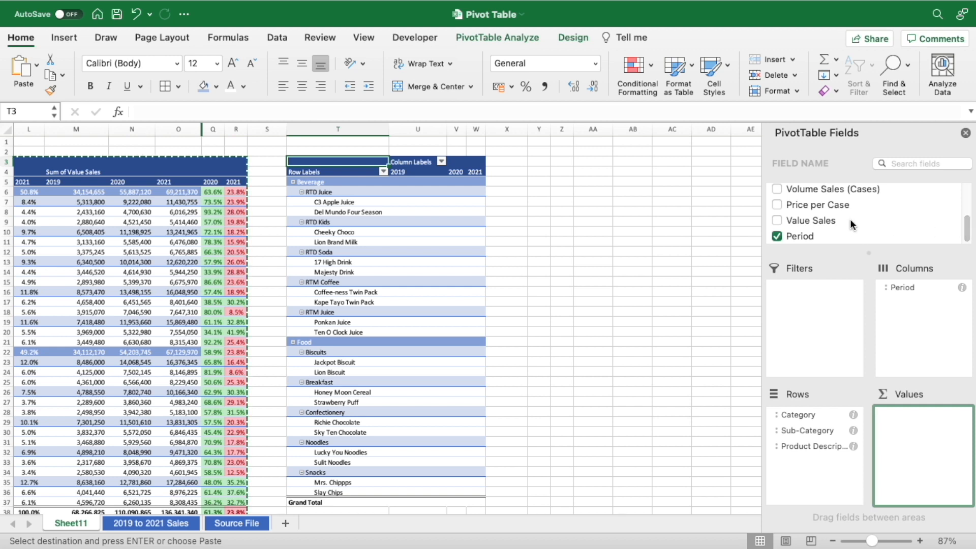
pyautogui.moveTo(822, 191); pyautogui.dragTo(938, 436)
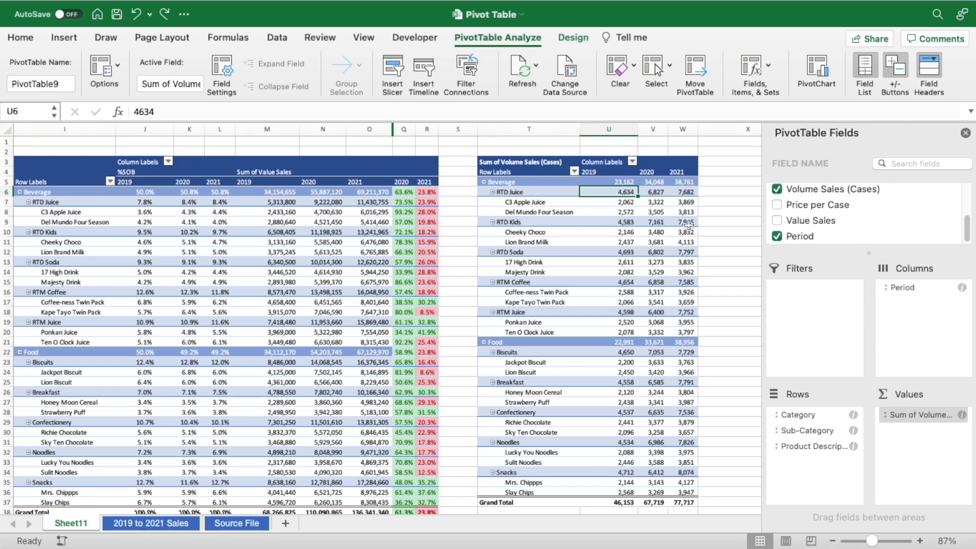
pyautogui.rightClick(615, 182)
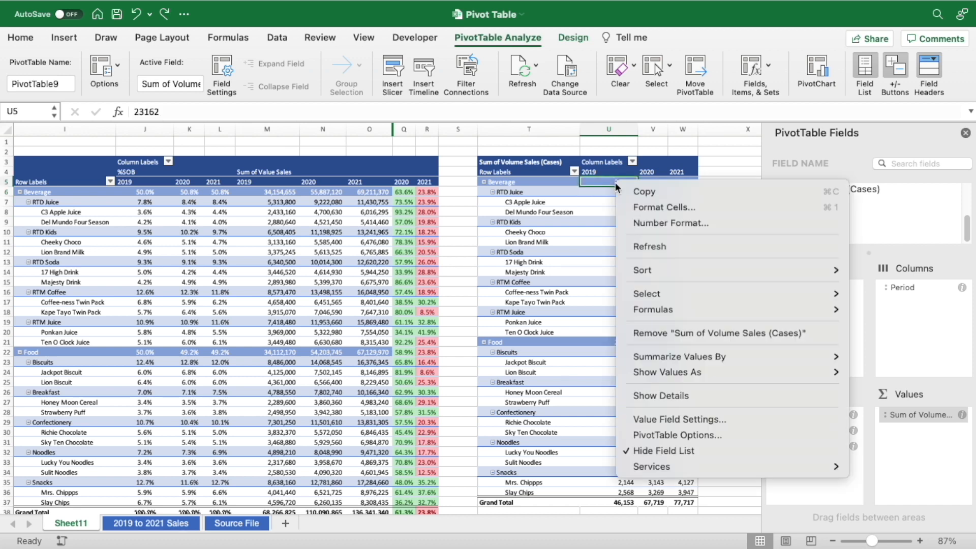
pyautogui.moveTo(661, 372)
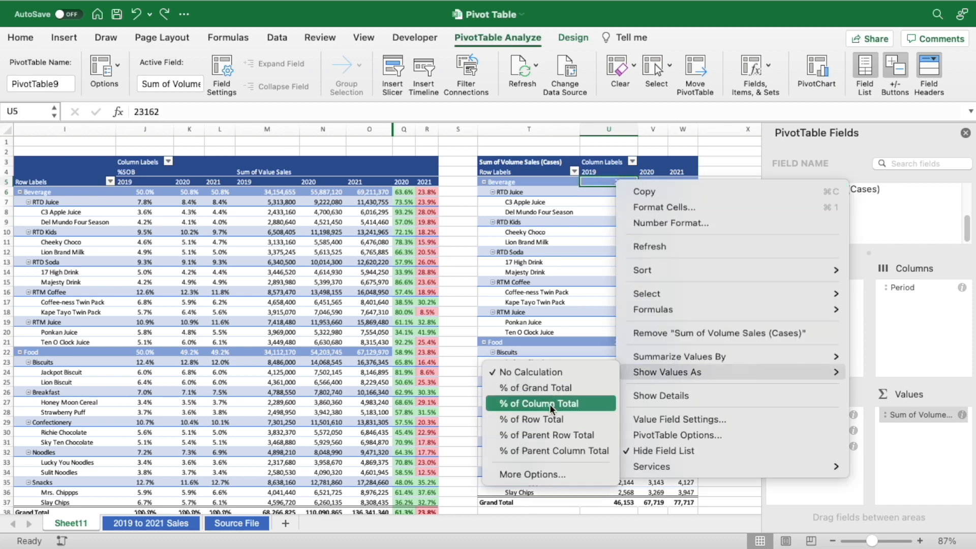
pyautogui.click(550, 404)
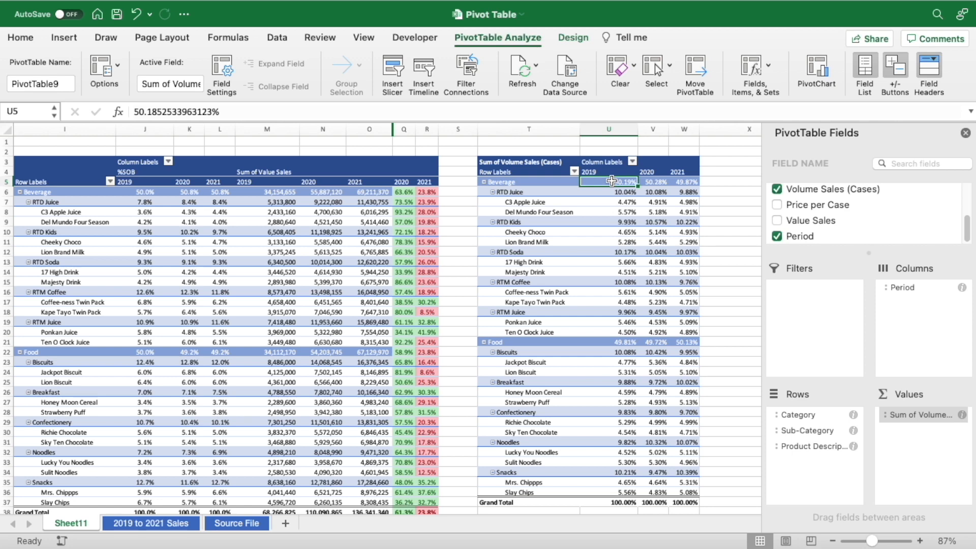
pyautogui.moveTo(612, 181); pyautogui.dragTo(684, 503)
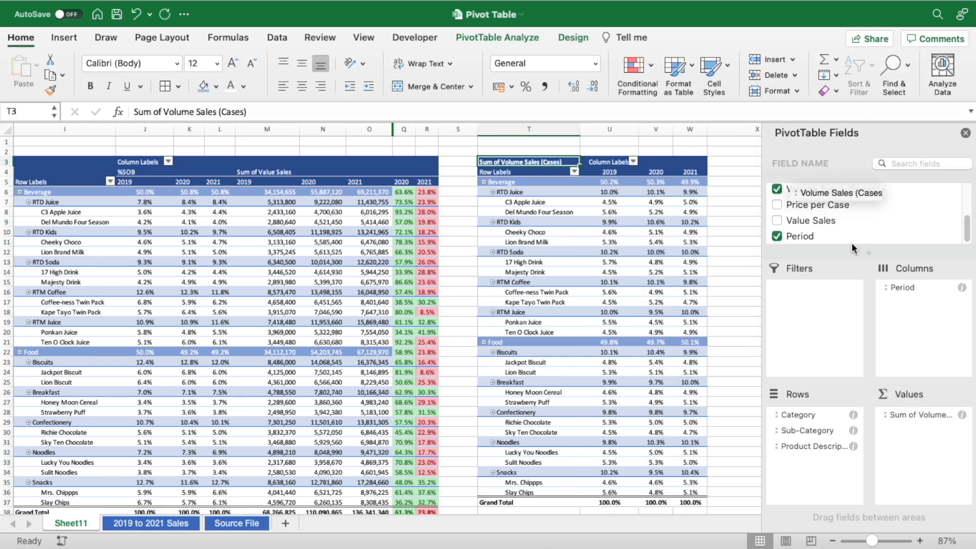
# Add Volume Sales (Cases) to the values a second time and place Period below Values in the column fields
pyautogui.moveTo(852, 242); pyautogui.dragTo(904, 436)
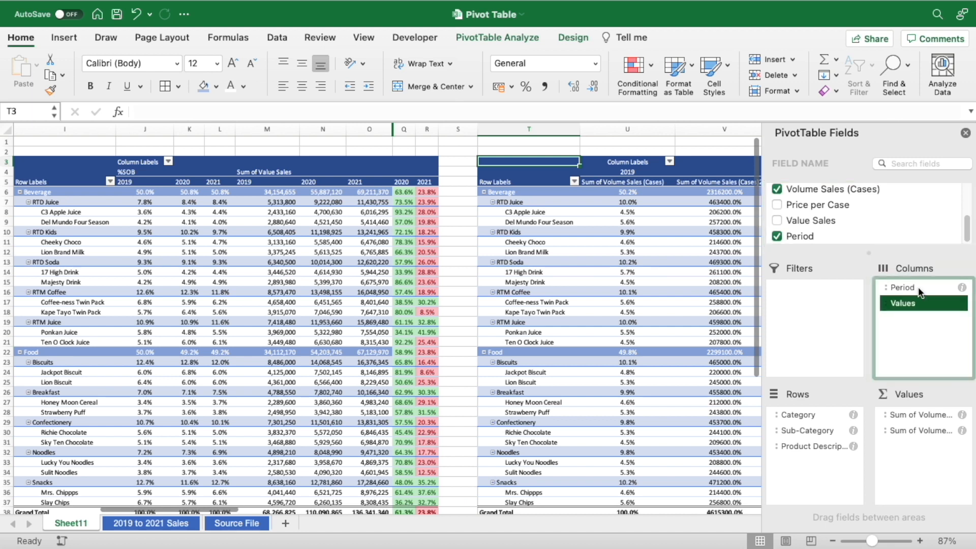
pyautogui.moveTo(918, 287); pyautogui.dragTo(919, 318)
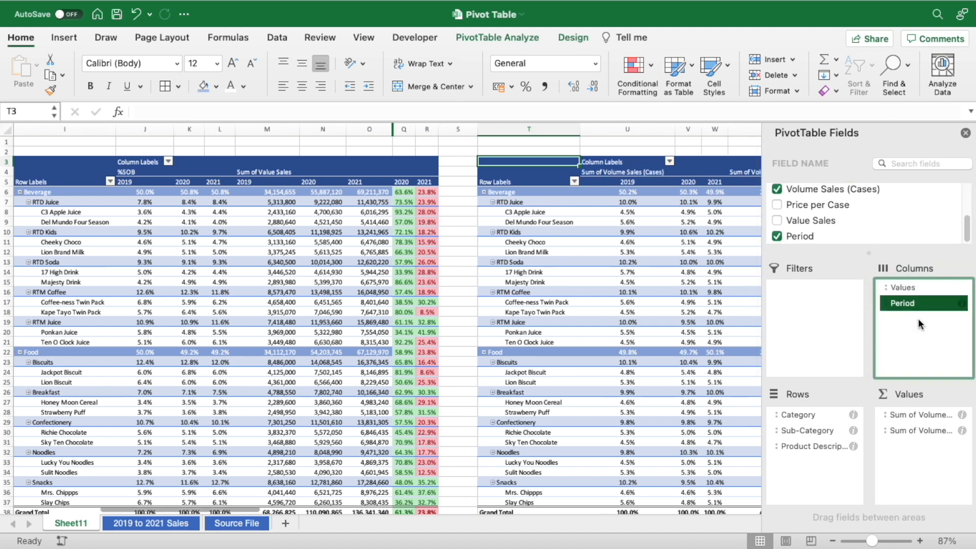
# Format the second volume field's 2019 to 2021 values with thousands separators and no decimals, and middle-align them vertically
pyautogui.click(648, 172)
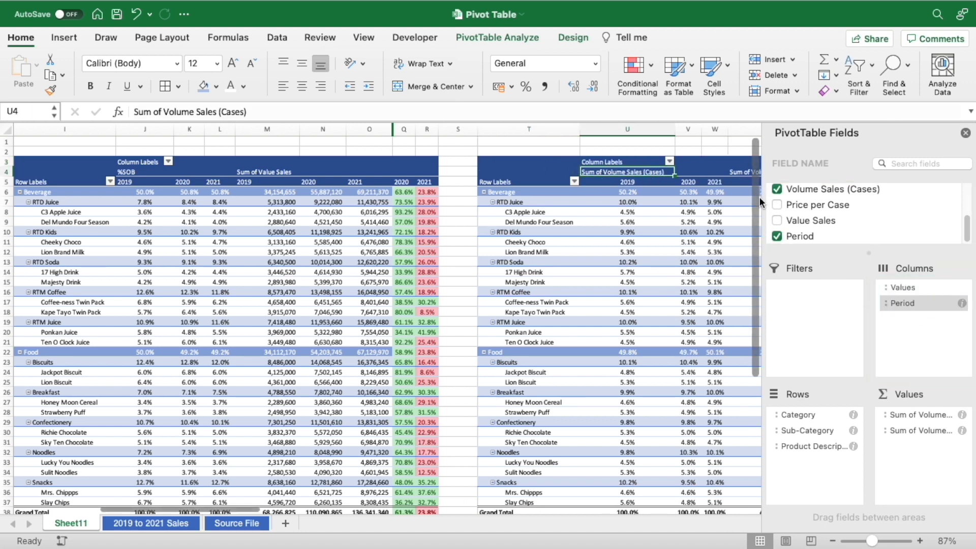
pyautogui.press('Right')
pyautogui.press('Right')
pyautogui.press('Right')
pyautogui.press('Right')
pyautogui.press('Right')
pyautogui.press('Right')
pyautogui.hscroll(2, 631, 219)
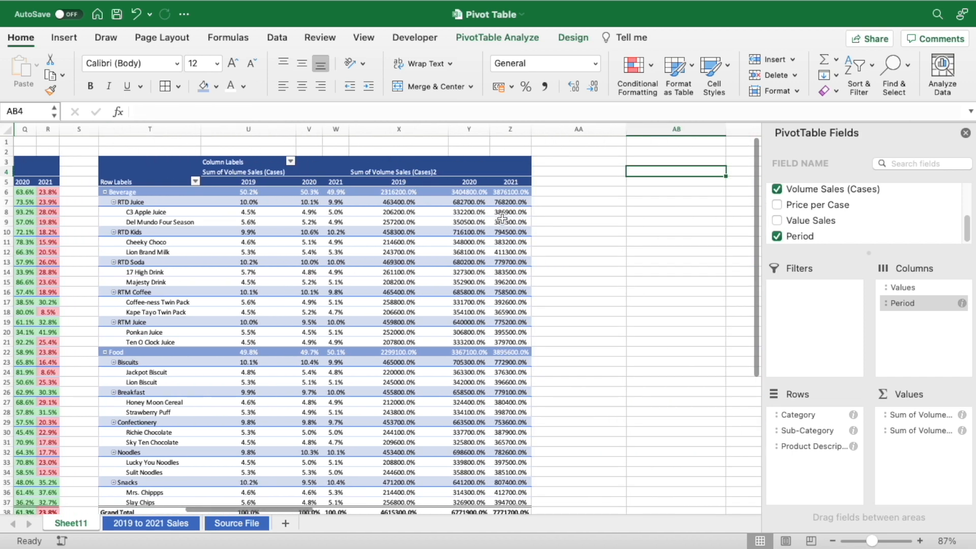
pyautogui.click(399, 181)
pyautogui.click(399, 182)
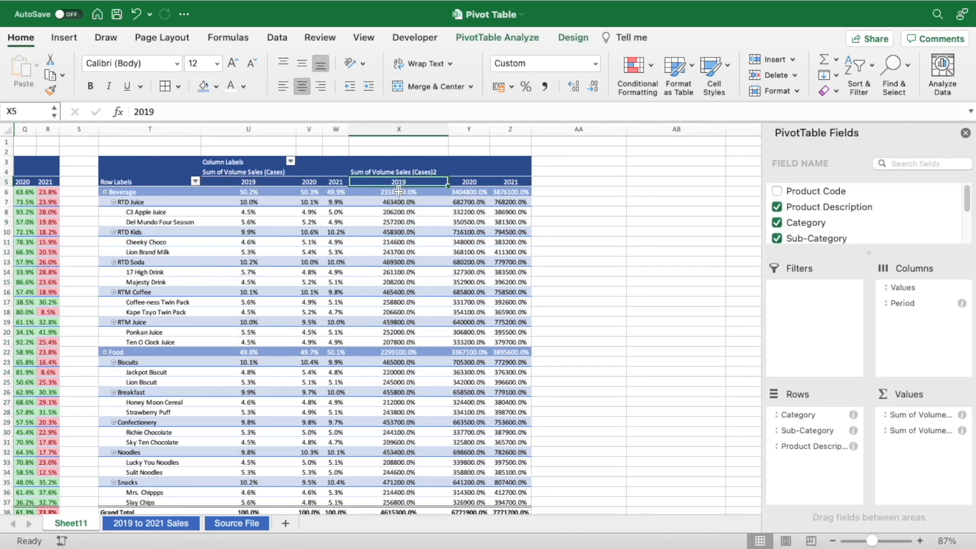
pyautogui.moveTo(399, 192); pyautogui.dragTo(516, 501)
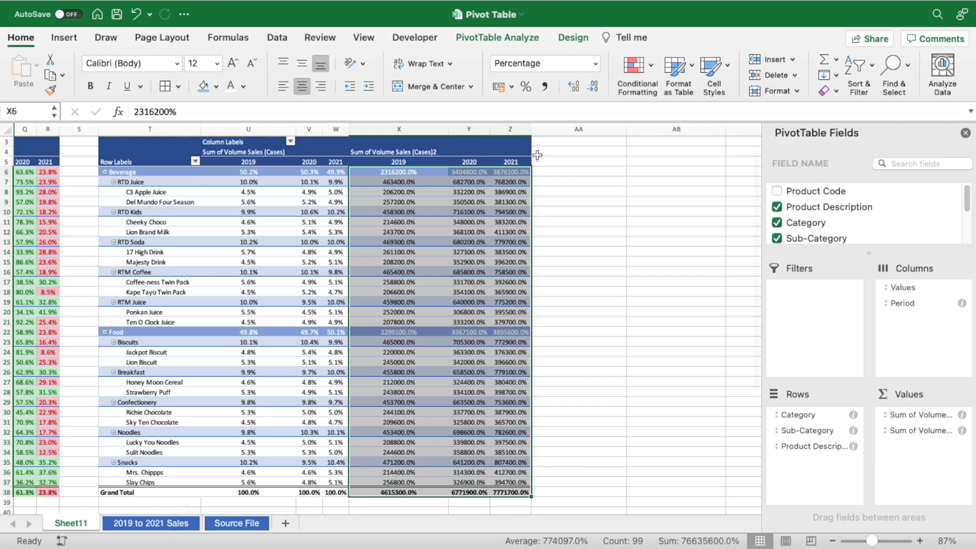
pyautogui.click(542, 86)
pyautogui.click(595, 88)
pyautogui.click(595, 88)
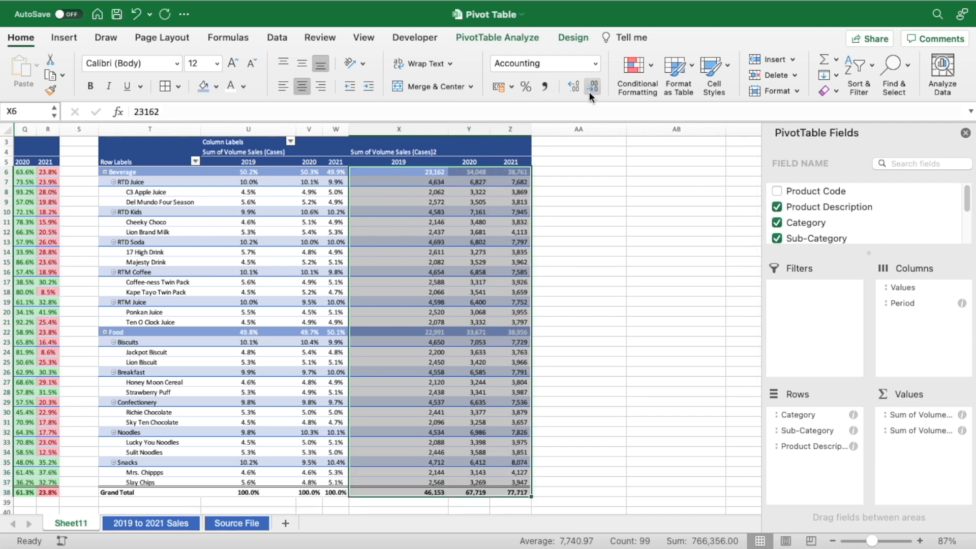
pyautogui.click(302, 63)
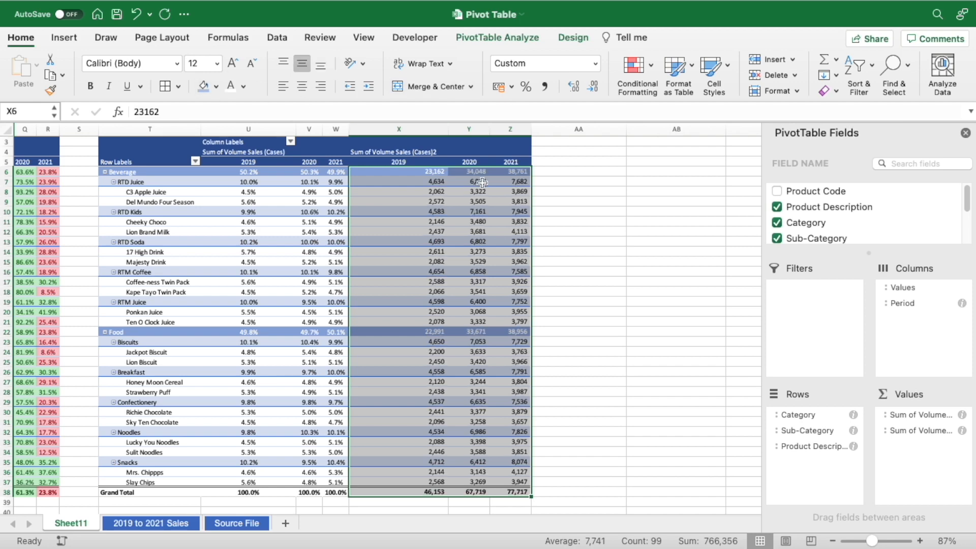
pyautogui.click(549, 191)
# Rename the second volume field as Total Volume (in cases)
pyautogui.scroll(2, 402, 176)
pyautogui.click(403, 174)
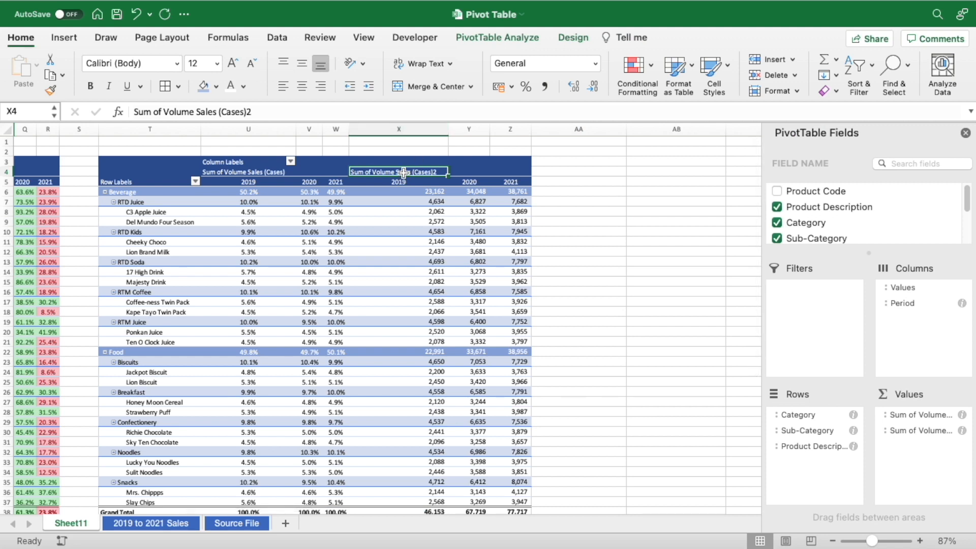
pyautogui.doubleClick(403, 173)
pyautogui.write('Total Volume (in cases')
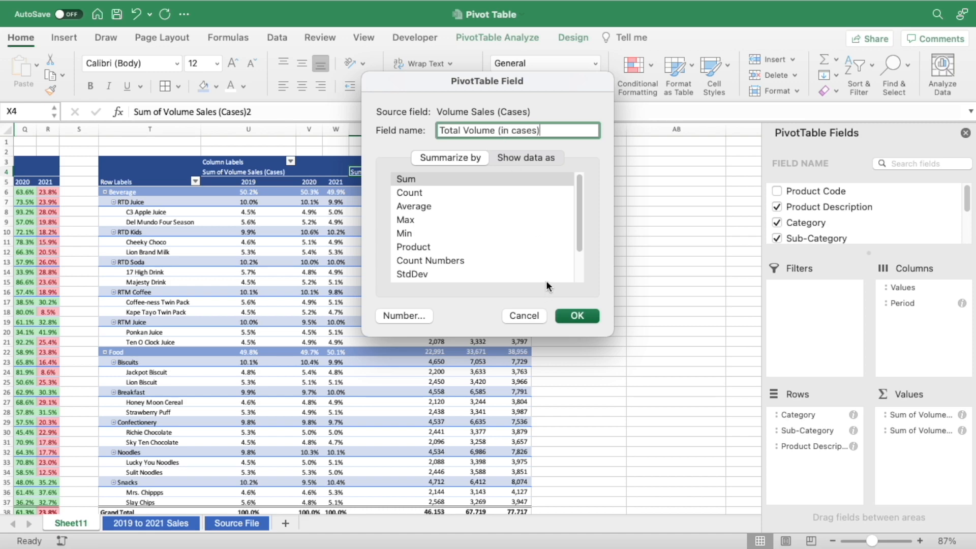
pyautogui.click(572, 316)
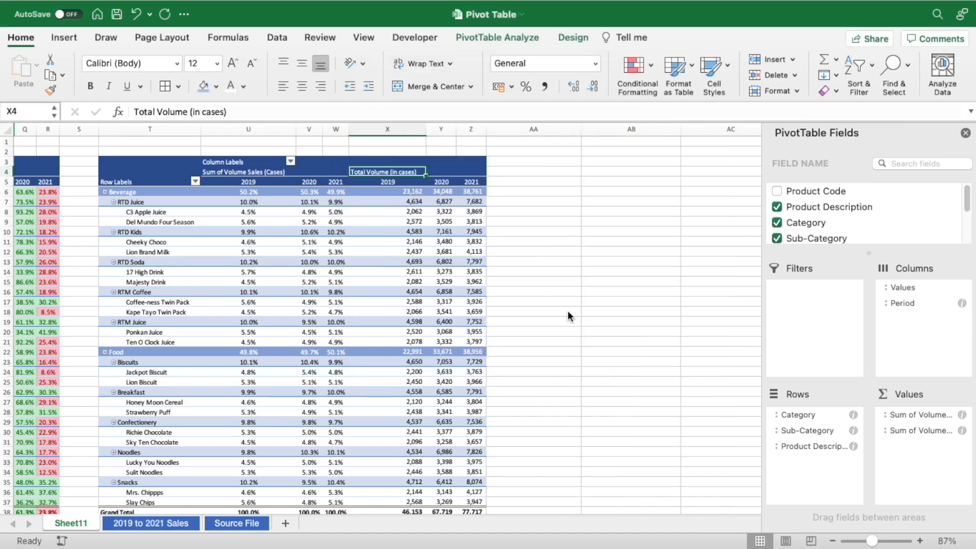
# Rename the volume field showing column percentages as %SOB
pyautogui.doubleClick(239, 172)
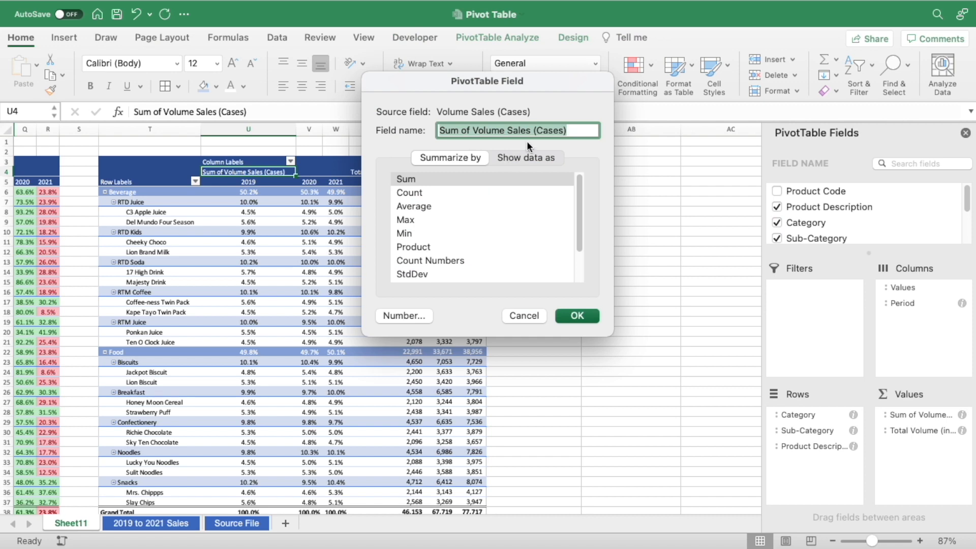
pyautogui.write('%SOB')
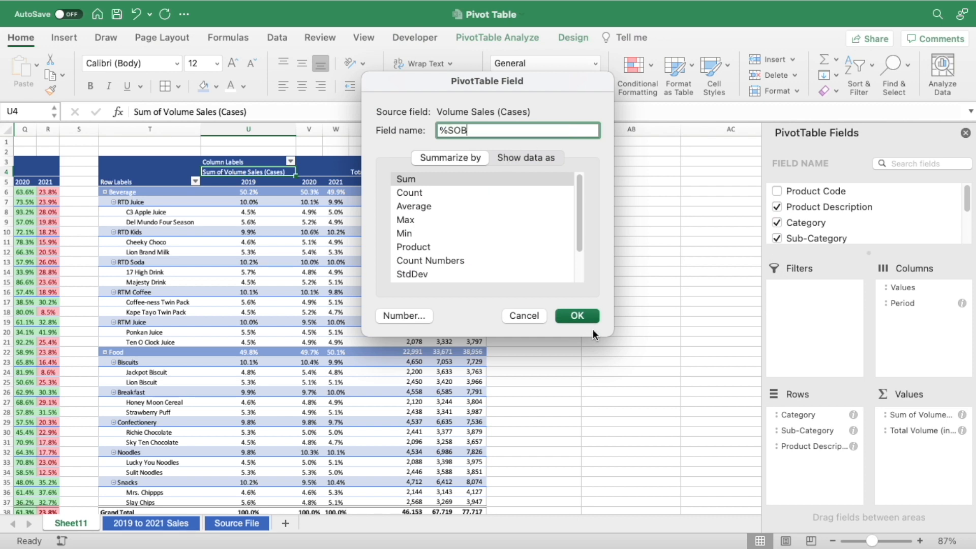
pyautogui.click(585, 313)
pyautogui.click(587, 311)
# Add Volume Sales (Cases) to the values a third time, after Total Volume (in cases)
pyautogui.click(392, 171)
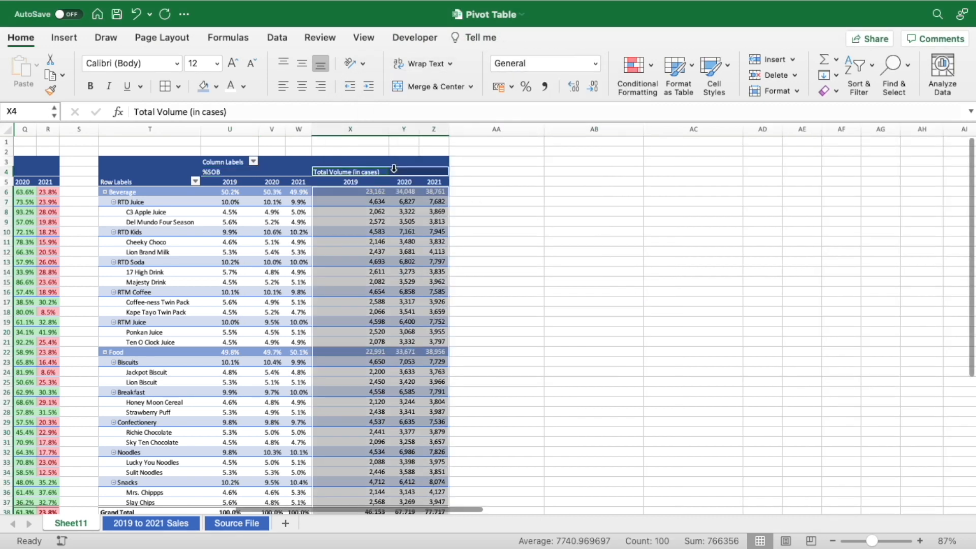
pyautogui.click(364, 169)
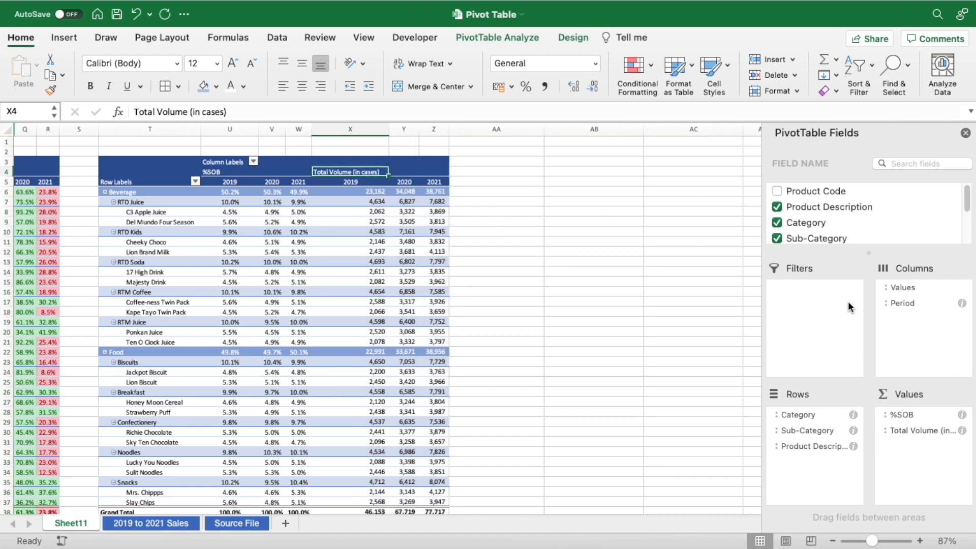
pyautogui.scroll(-5, 954, 224)
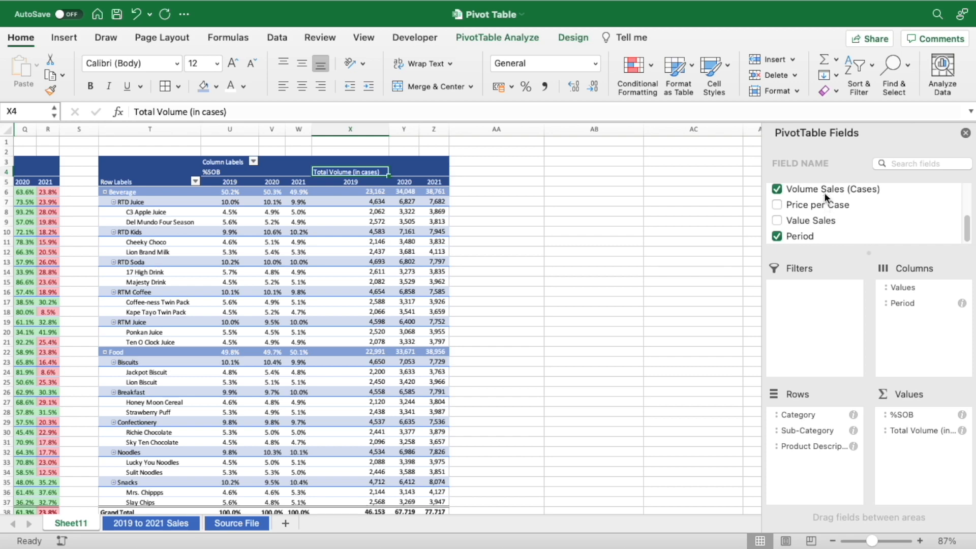
pyautogui.moveTo(819, 188); pyautogui.dragTo(923, 445)
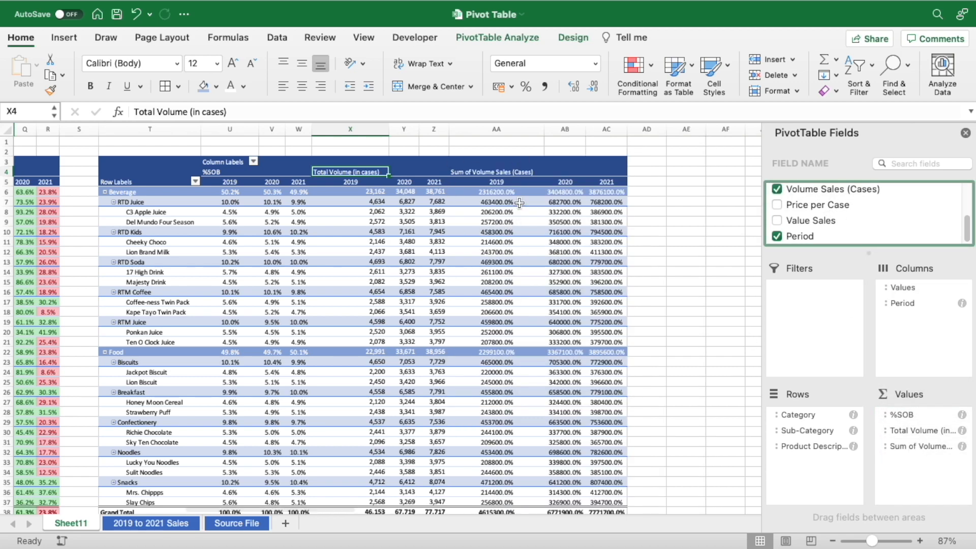
# Rename the third volume field in the second PivotTable as FY %Growth
pyautogui.click(501, 202)
pyautogui.rightClick(505, 192)
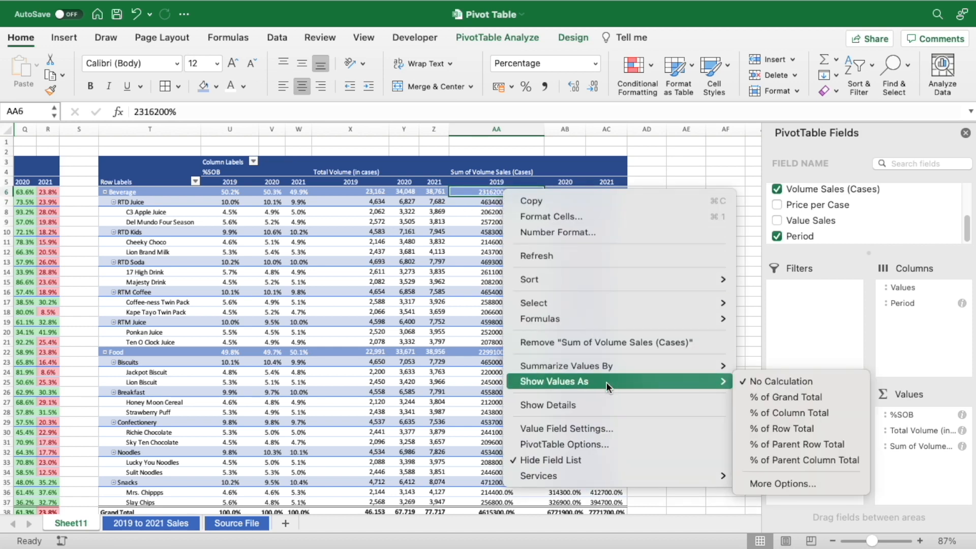
pyautogui.moveTo(609, 376)
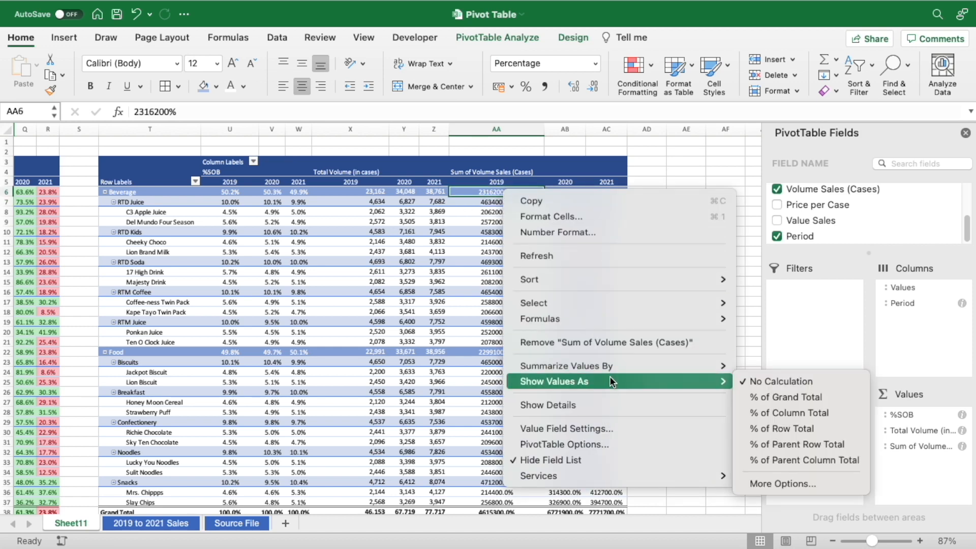
pyautogui.click(801, 485)
pyautogui.moveTo(815, 275); pyautogui.dragTo(437, 136)
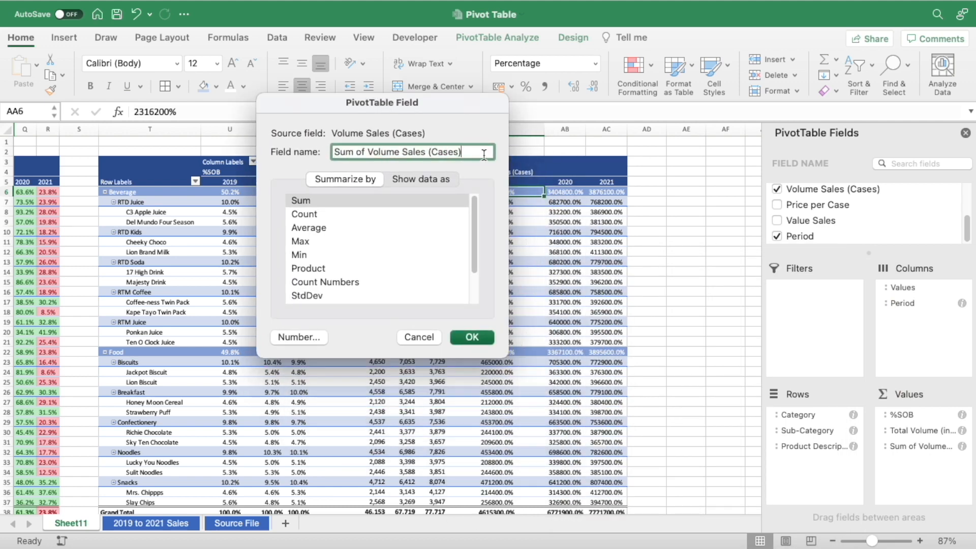
pyautogui.write('FY %Growth')
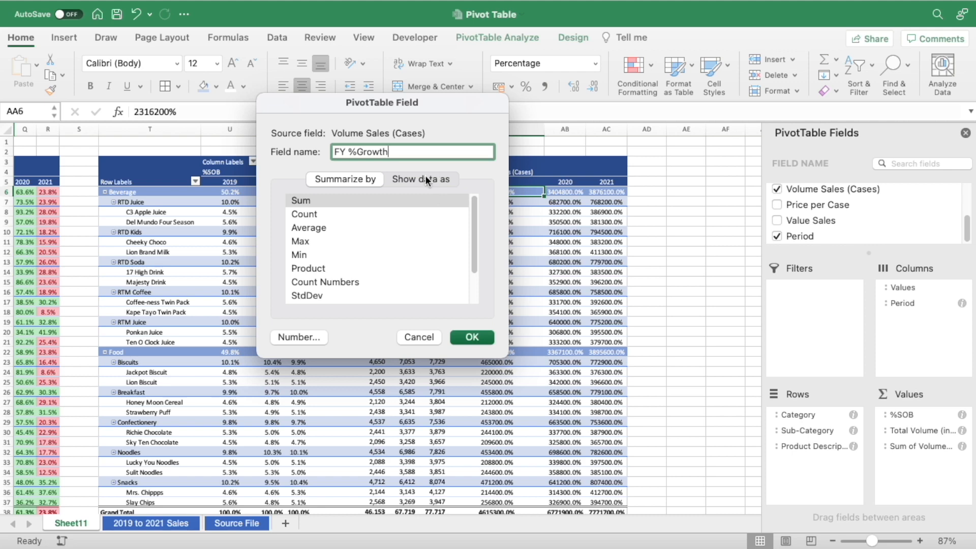
# Show the FY %Growth values as % Difference From, with Period as base field and (previous) as base item
pyautogui.click(426, 179)
pyautogui.click(361, 207)
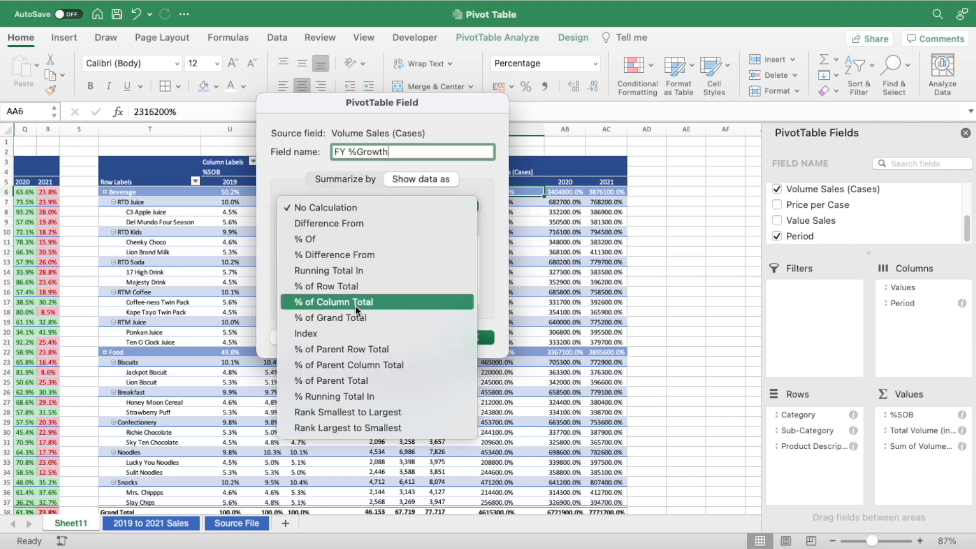
pyautogui.click(375, 257)
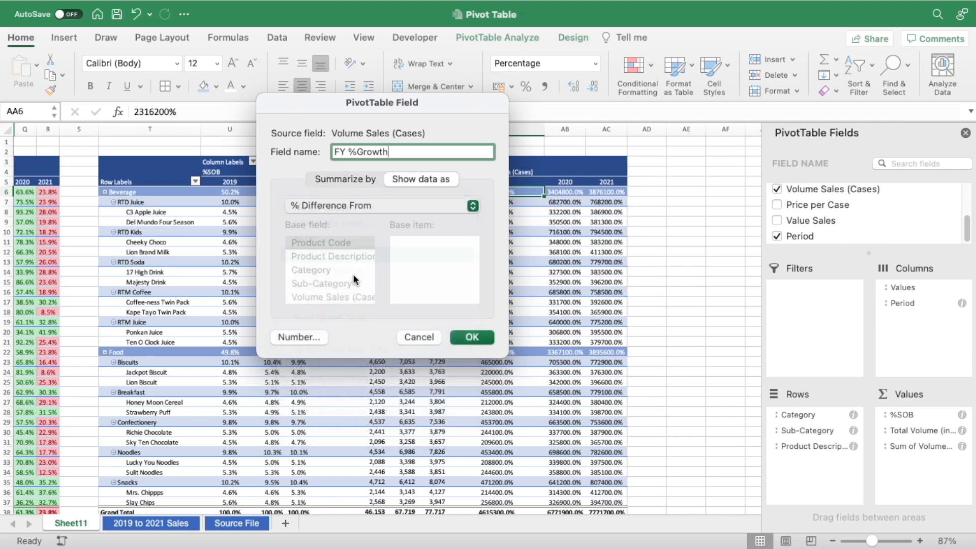
pyautogui.scroll(-3, 371, 259)
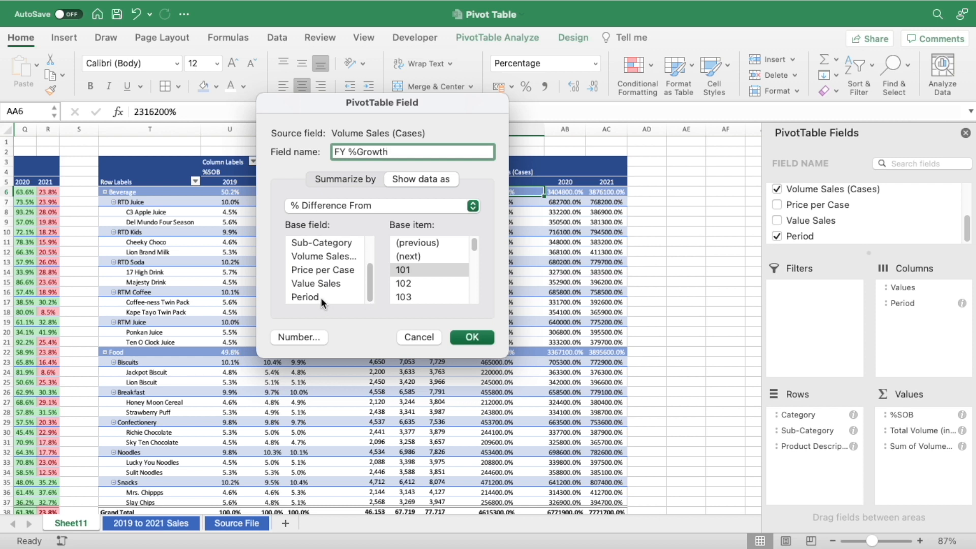
pyautogui.click(322, 298)
pyautogui.click(439, 242)
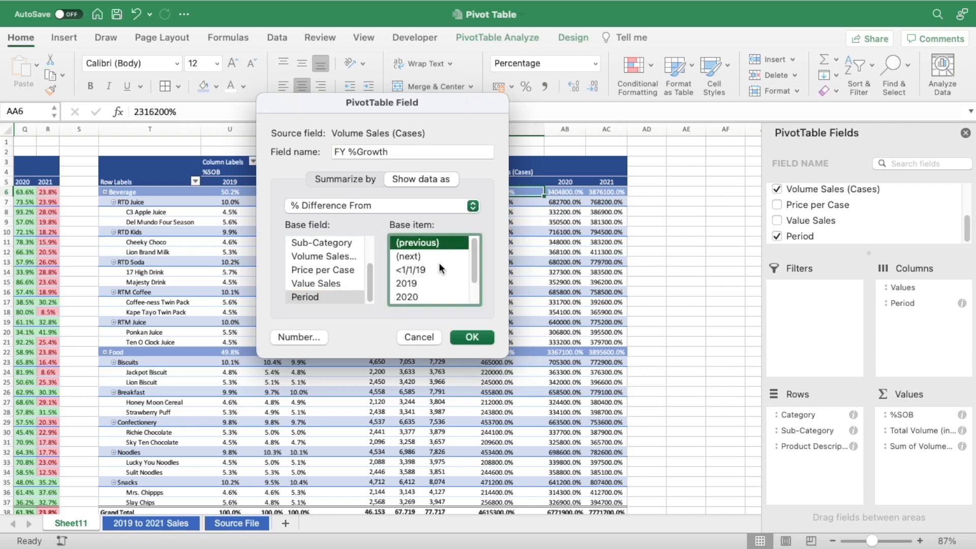
pyautogui.click(470, 338)
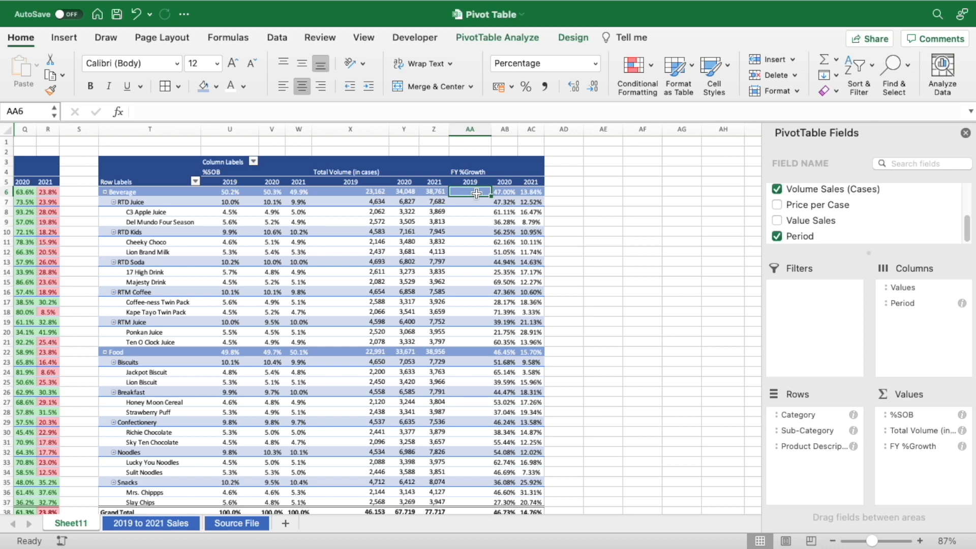
# Format the 2020 and 2021 FY %Growth values, including the grand total, as percentages with one decimal
pyautogui.scroll(-3, 479, 251)
pyautogui.scroll(3, 480, 251)
pyautogui.moveTo(508, 191); pyautogui.dragTo(529, 512)
pyautogui.scroll(-3, 533, 391)
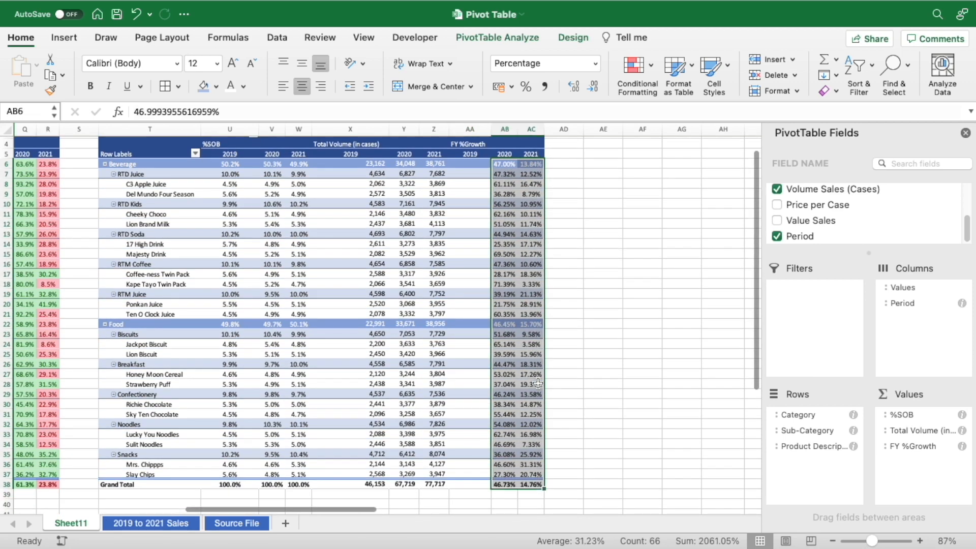
pyautogui.scroll(3, 537, 378)
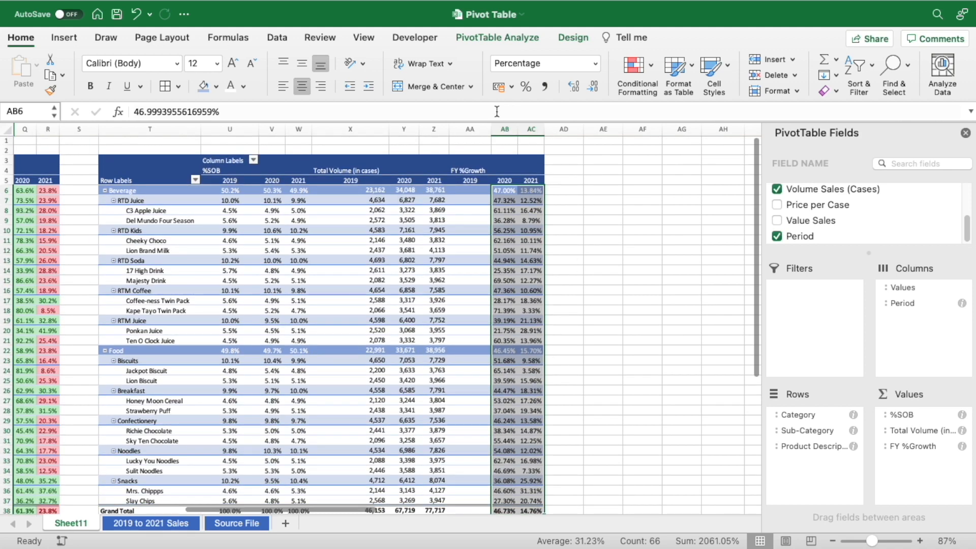
pyautogui.click(593, 87)
pyautogui.click(562, 198)
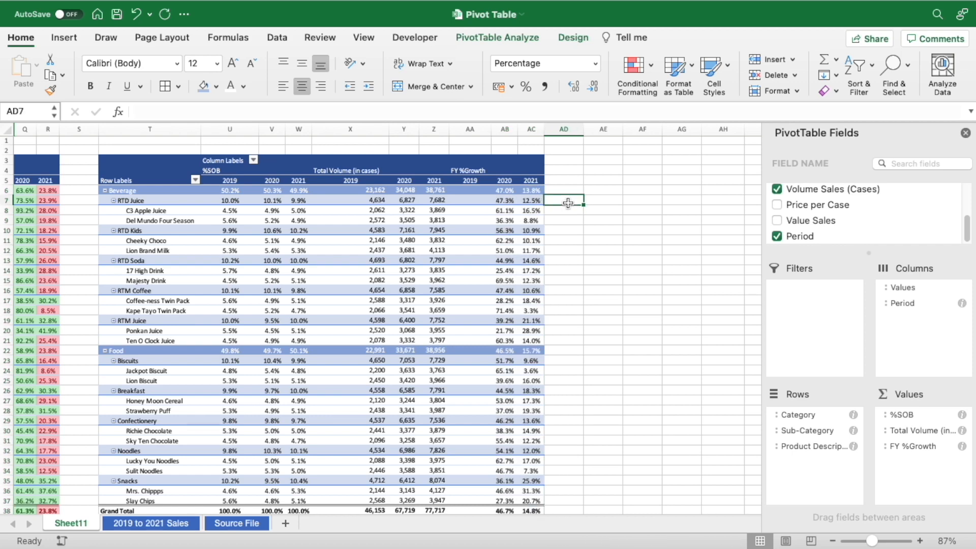
# Hide the empty 2019 column under FY %Growth and close the PivotTable field list
pyautogui.scroll(-1, 496, 254)
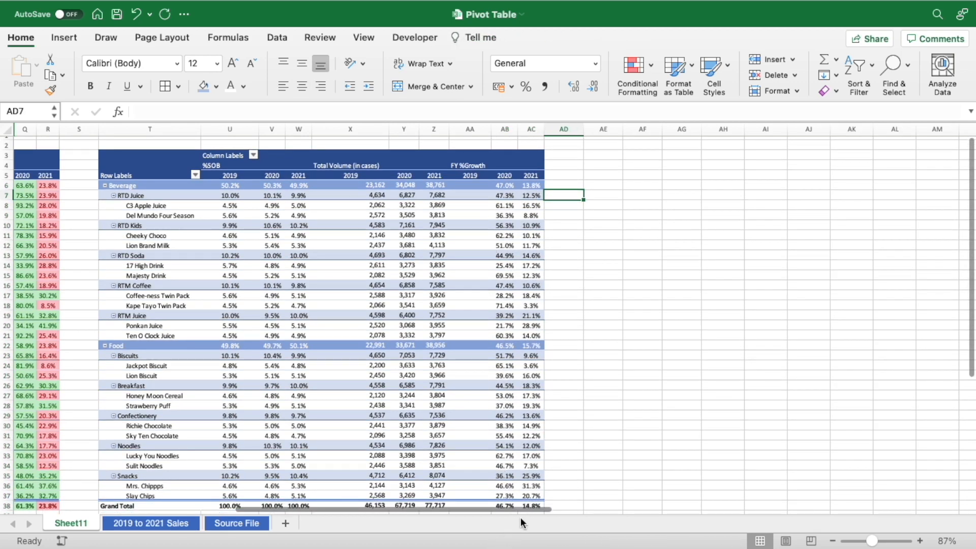
pyautogui.hscroll(-8, 526, 514)
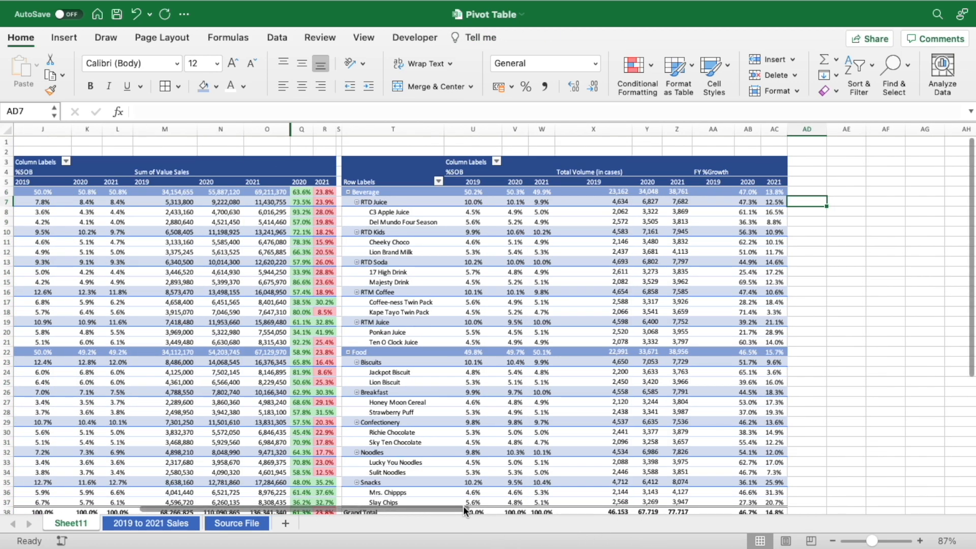
pyautogui.hscroll(-3, 463, 506)
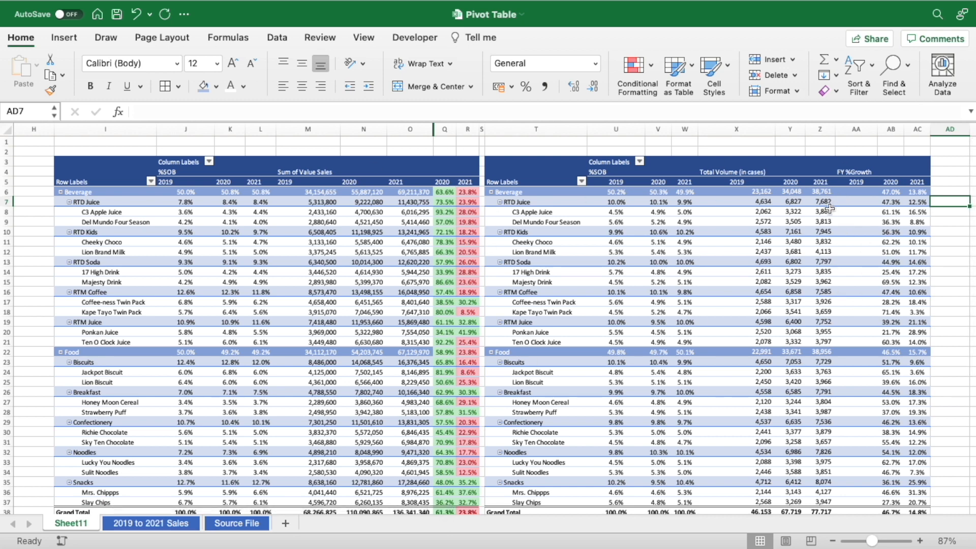
pyautogui.click(861, 135)
pyautogui.rightClick(862, 135)
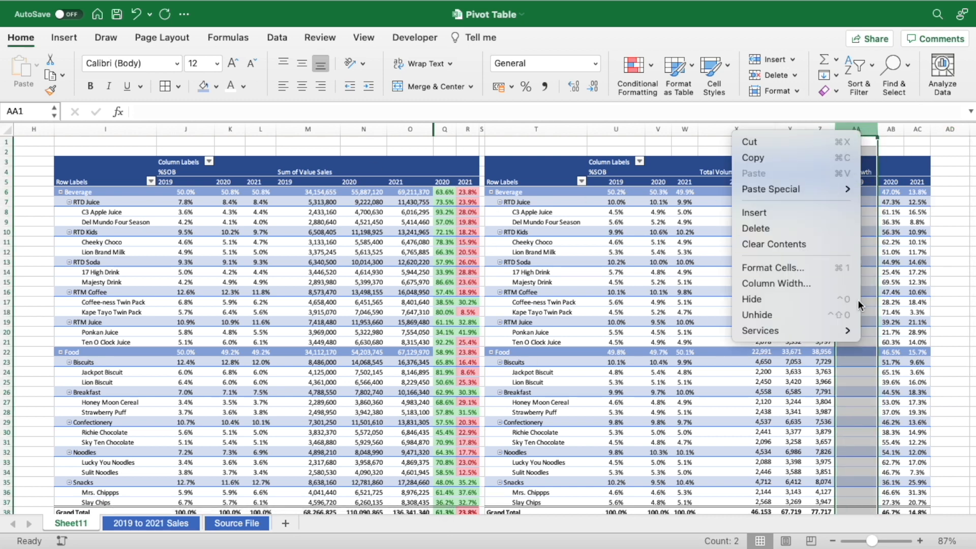
pyautogui.click(777, 298)
pyautogui.click(875, 231)
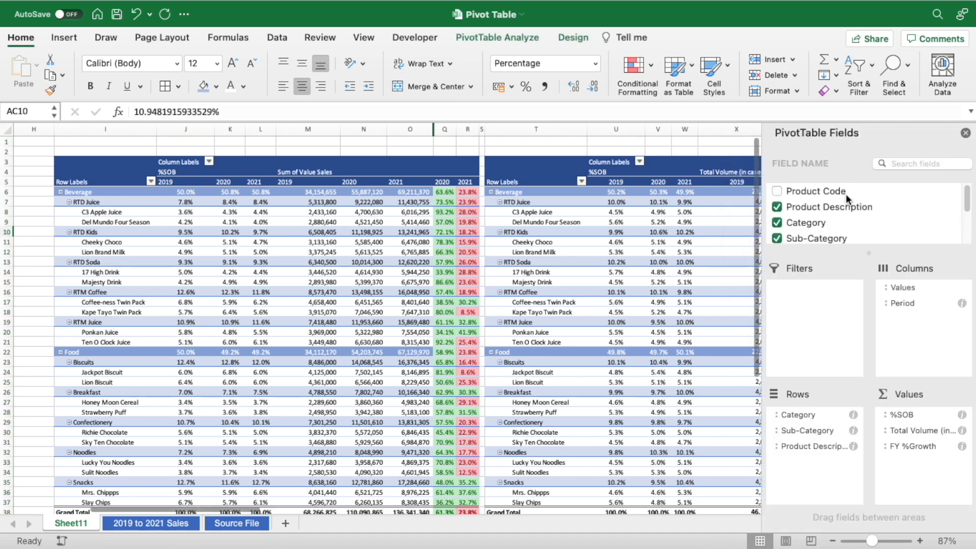
pyautogui.click(965, 134)
# Add a conditional format that highlights 2020 and 2021 volume growth values greater than 30% in green
pyautogui.moveTo(849, 192); pyautogui.dragTo(875, 511)
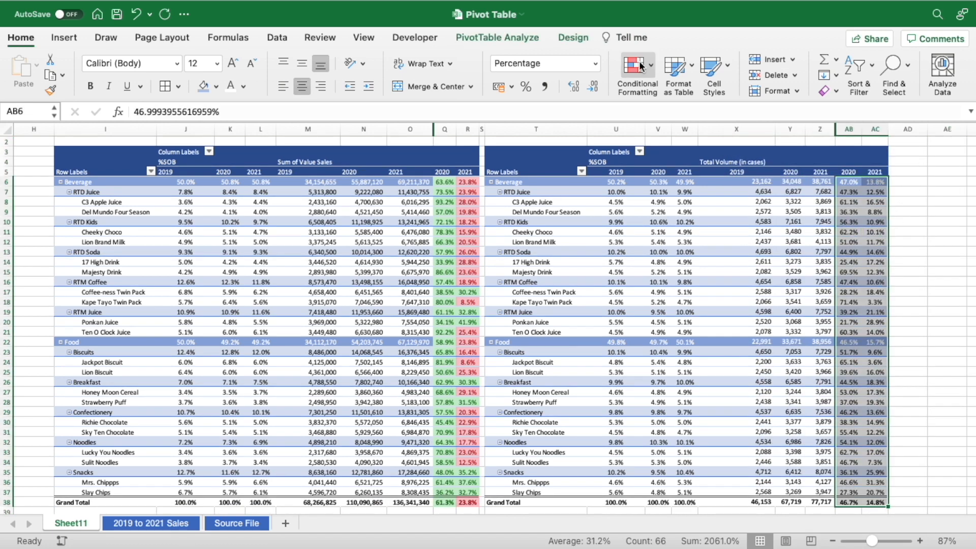
pyautogui.click(640, 64)
pyautogui.moveTo(681, 89)
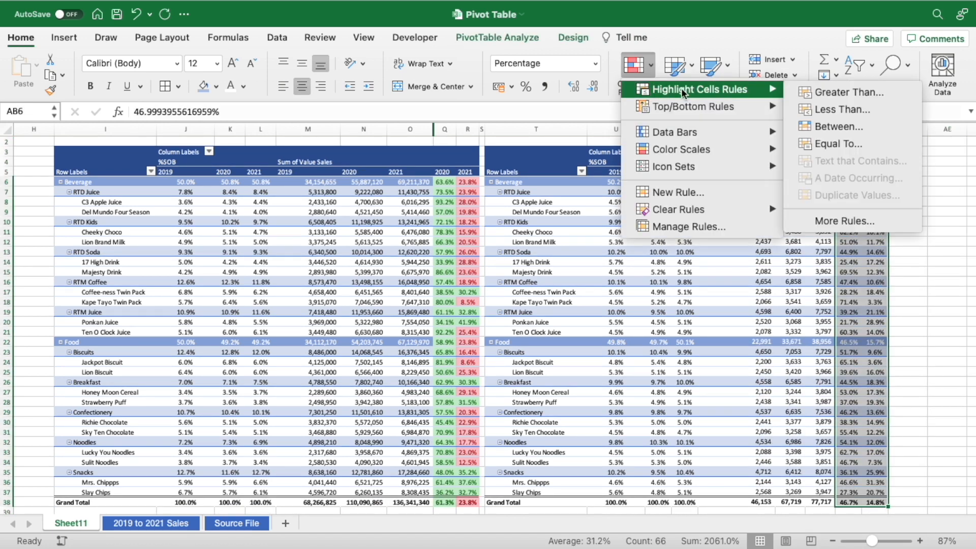
pyautogui.click(843, 93)
pyautogui.click(409, 215)
pyautogui.click(440, 242)
pyautogui.click(584, 244)
# Highlight volume growth values less than 30% in the same cells with light red fill and dark red text
pyautogui.click(634, 71)
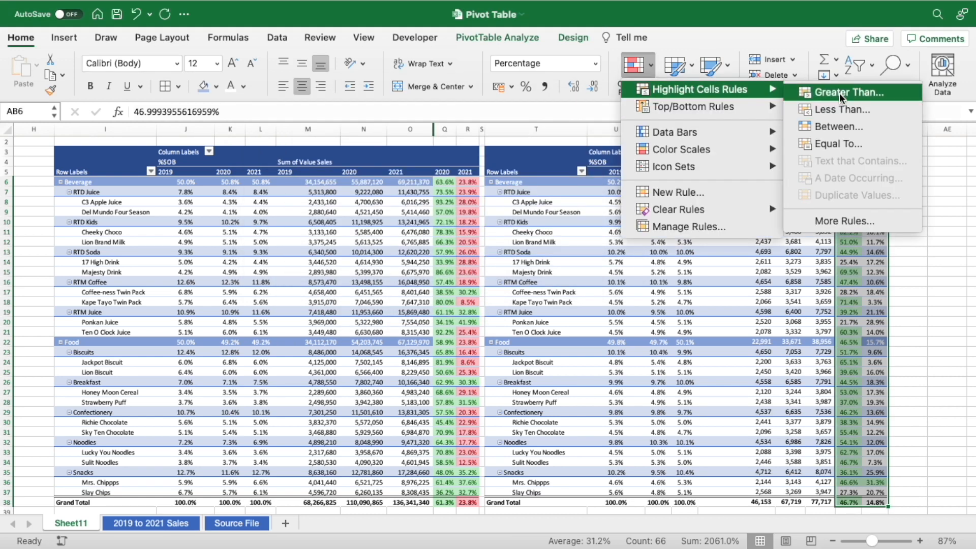
pyautogui.click(843, 109)
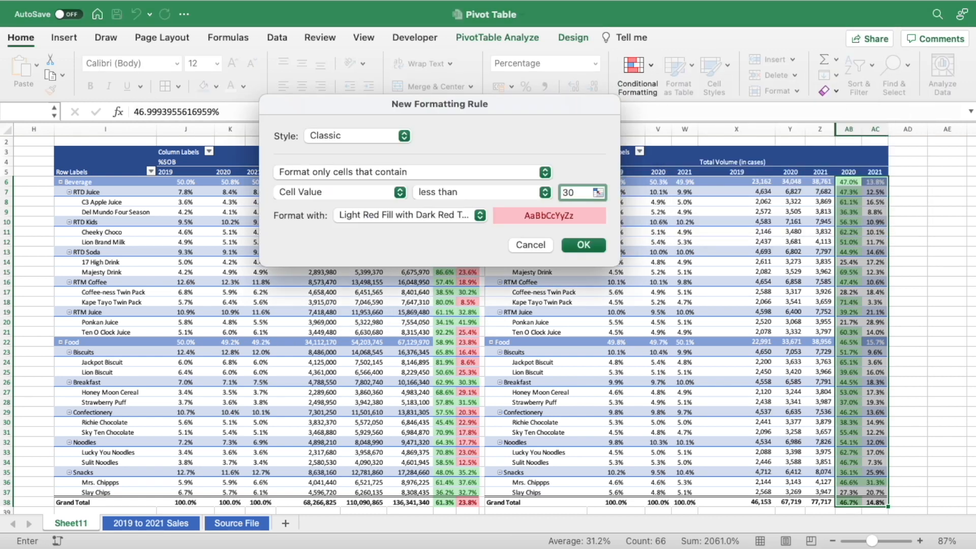
pyautogui.click(600, 249)
# Compare the sales figures and yearly growth of 17 High Drink between the value and volume PivotTables
pyautogui.click(849, 262)
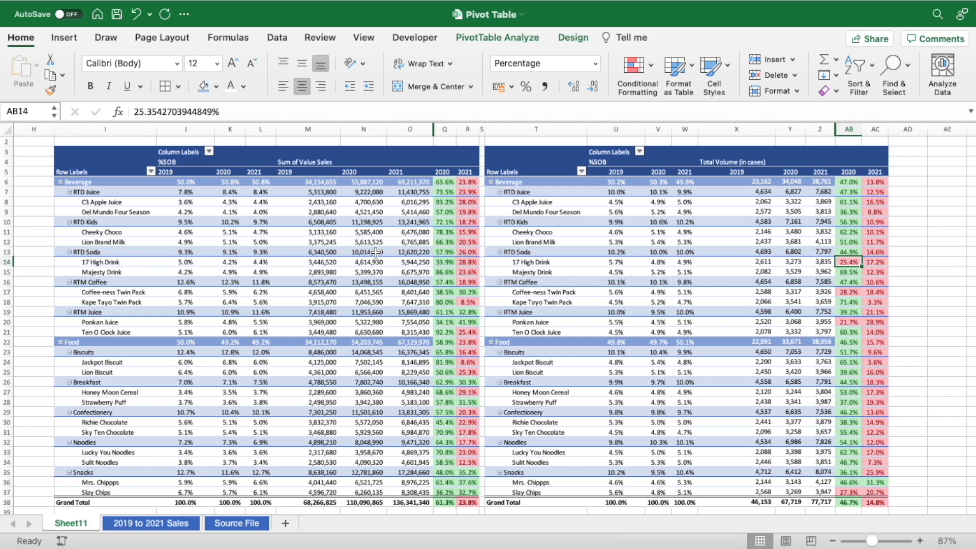
pyautogui.click(426, 263)
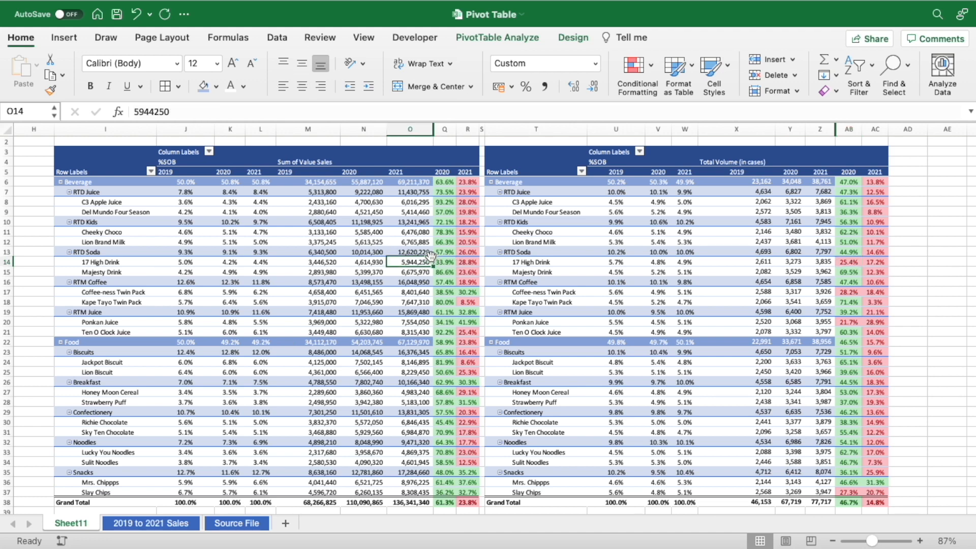
pyautogui.moveTo(328, 262); pyautogui.dragTo(431, 263)
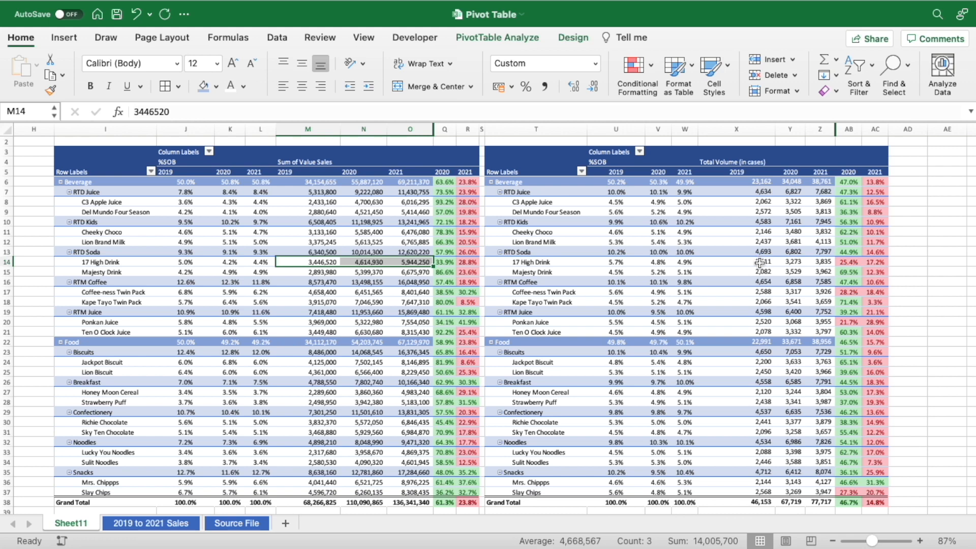
pyautogui.click(857, 263)
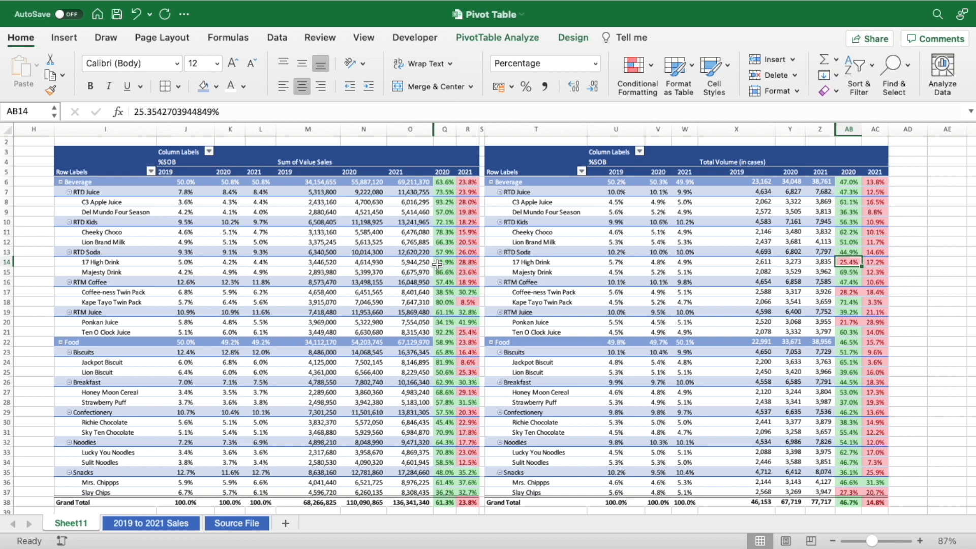
pyautogui.click(818, 264)
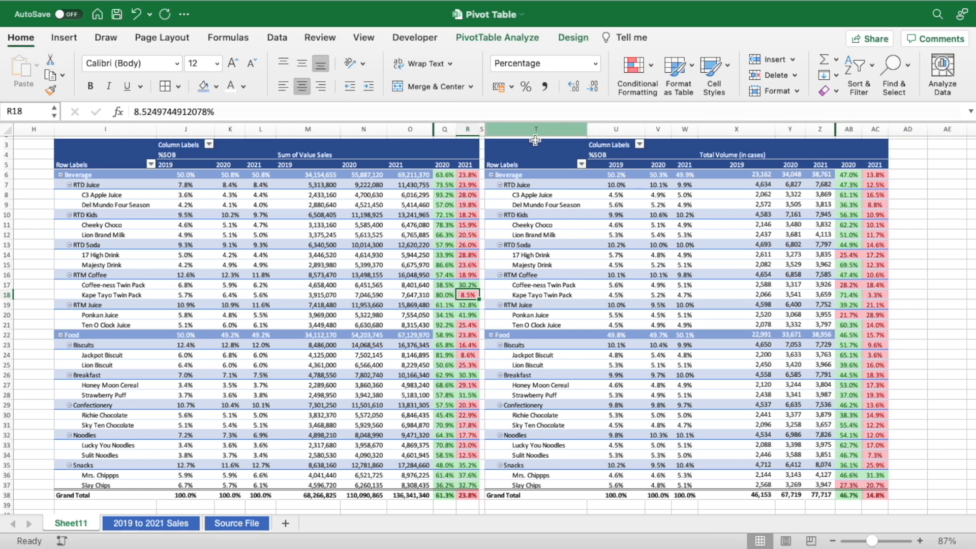
# Insert a column between the two PivotTables, widening column T and keeping column S as a narrow spacer
pyautogui.rightClick(482, 129)
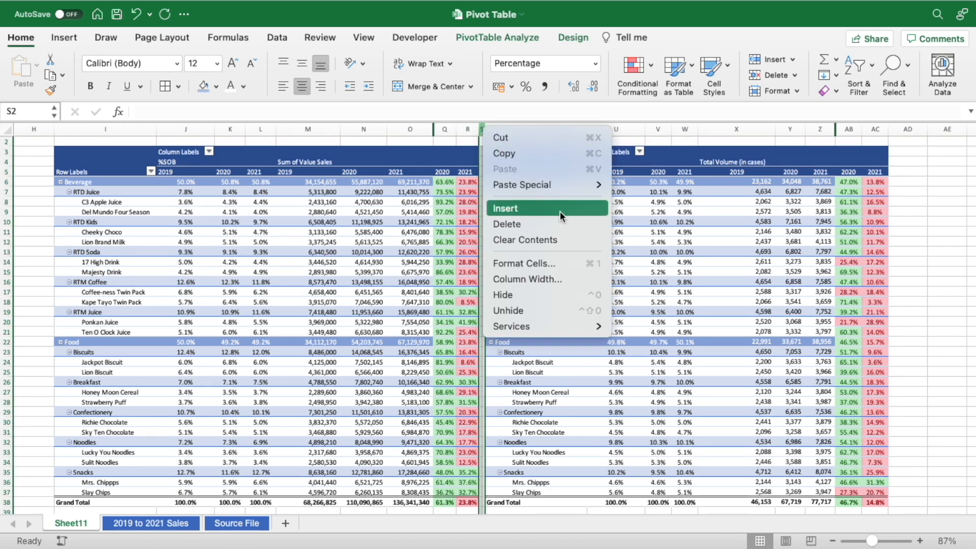
pyautogui.click(560, 209)
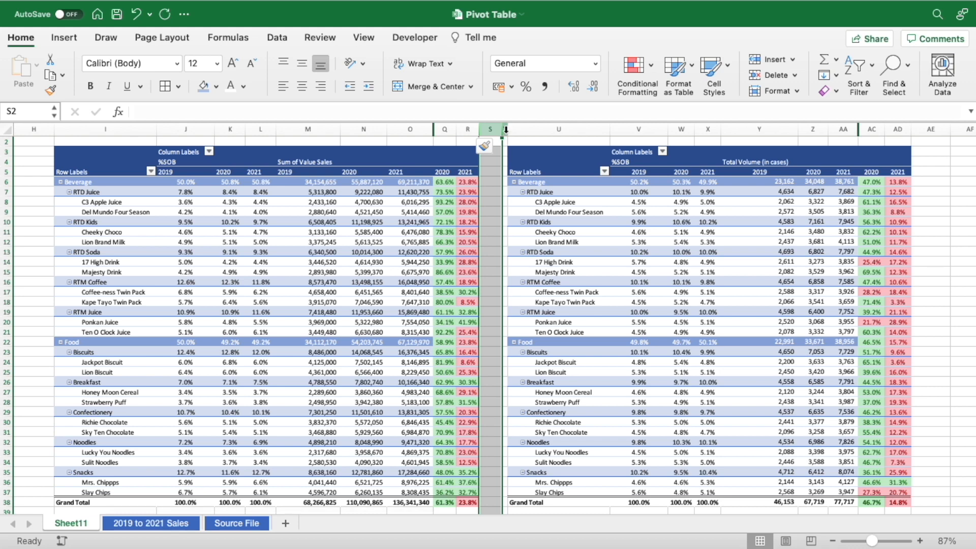
pyautogui.moveTo(507, 130); pyautogui.dragTo(579, 130)
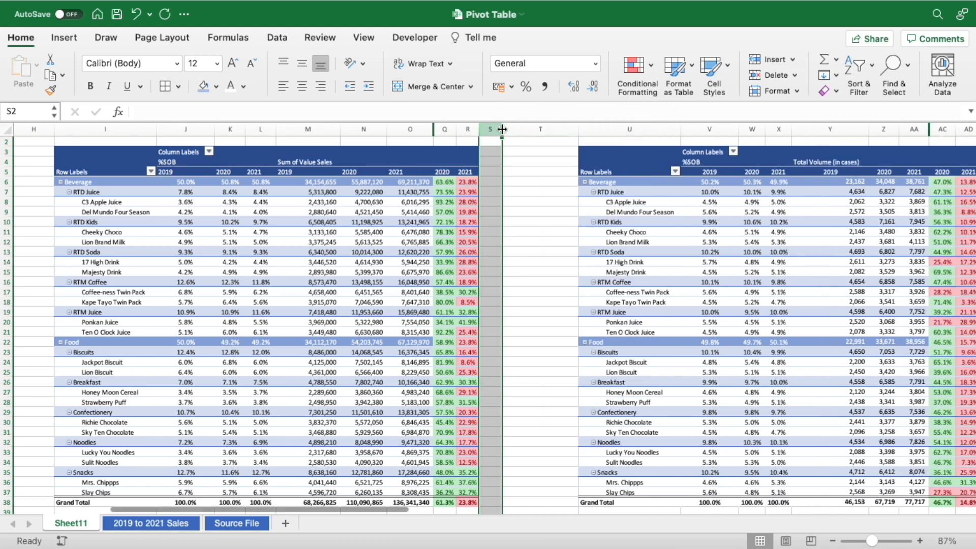
pyautogui.moveTo(501, 128); pyautogui.dragTo(486, 128)
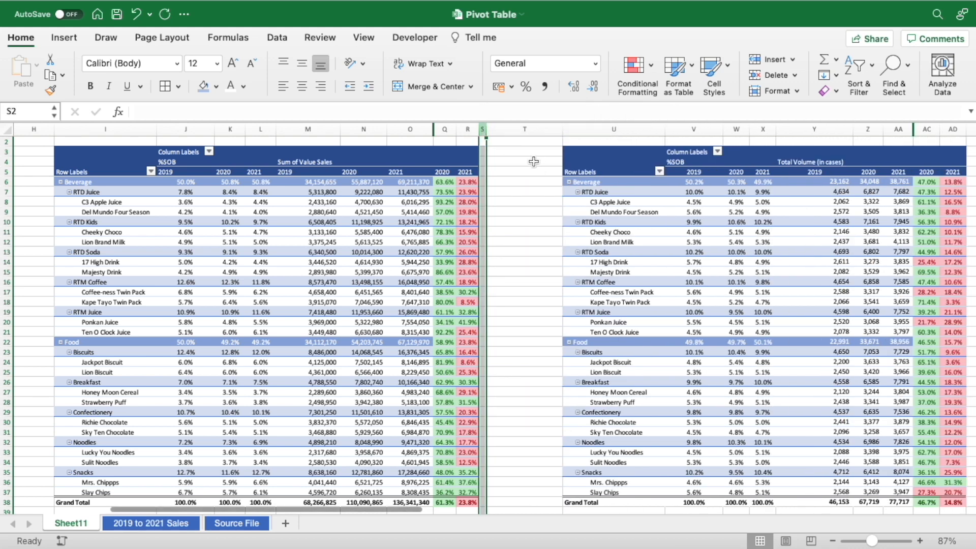
pyautogui.click(524, 153)
# Center-align cell H5 beside the value sales PivotTable's header row and enter the heading Trend
pyautogui.click(34, 172)
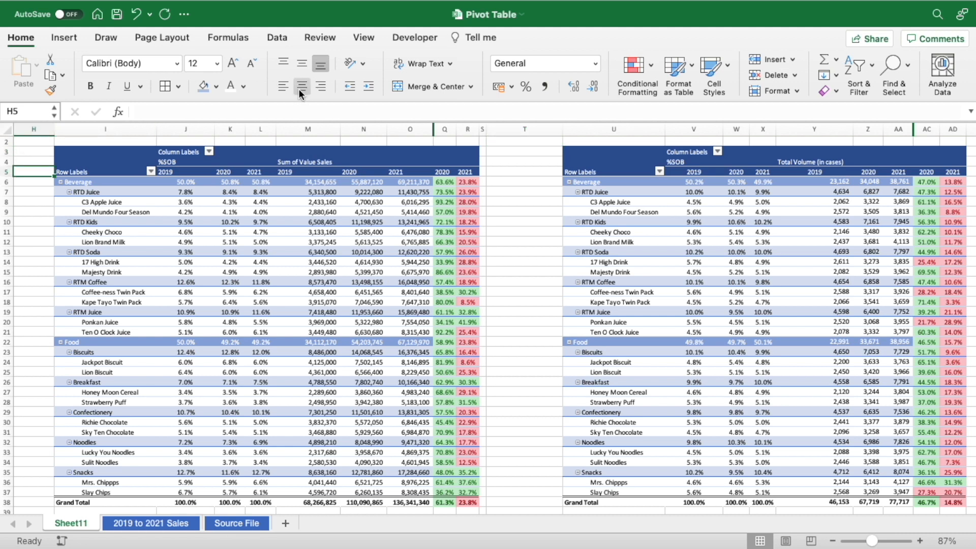
pyautogui.click(513, 172)
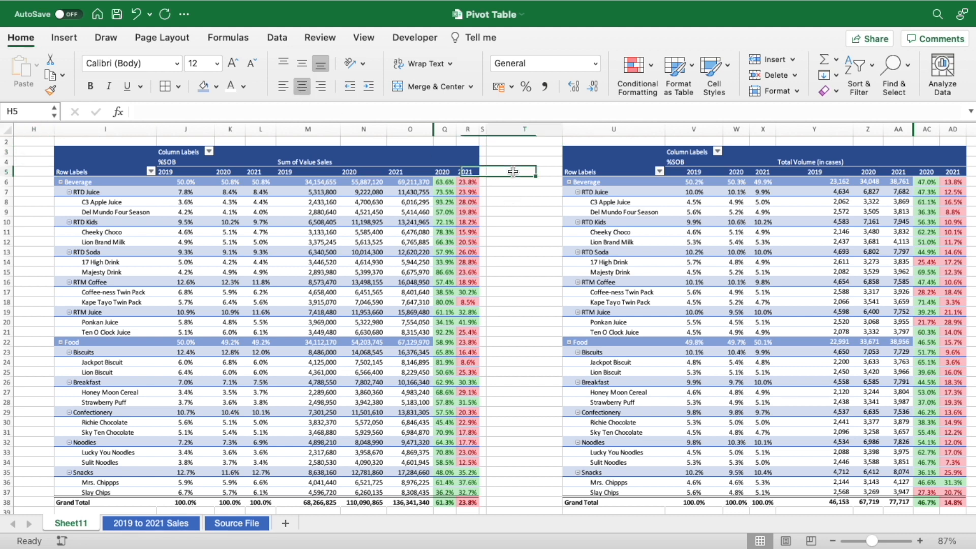
pyautogui.click(46, 169)
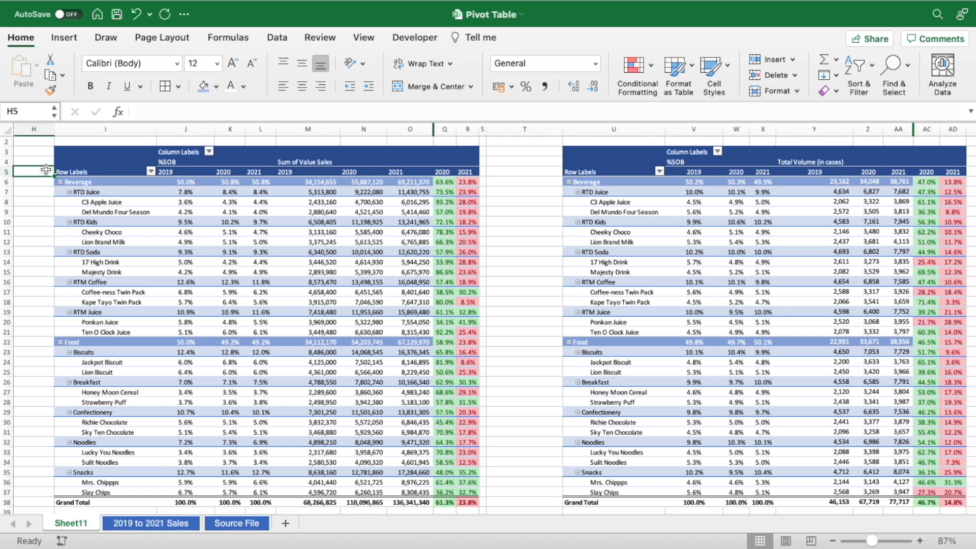
pyautogui.write('Trend')
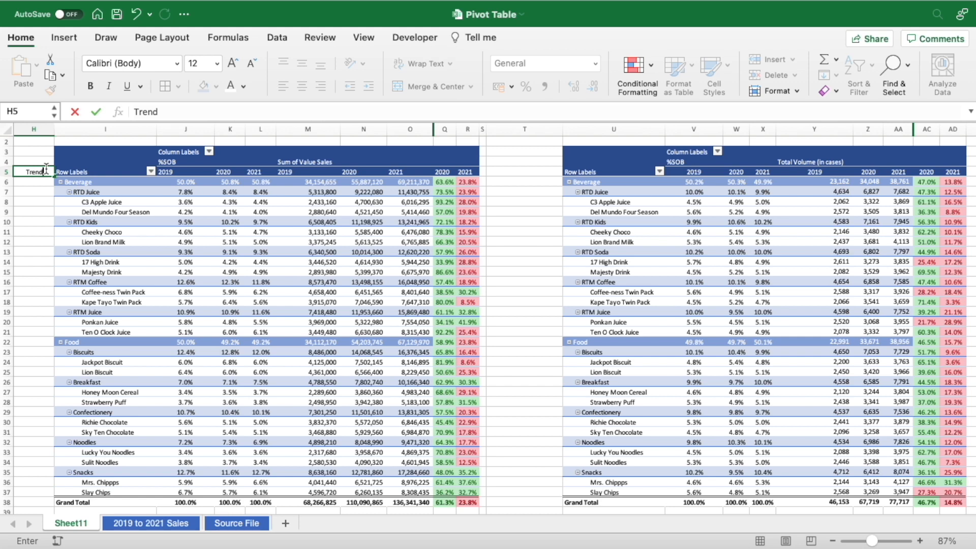
pyautogui.press('Return')
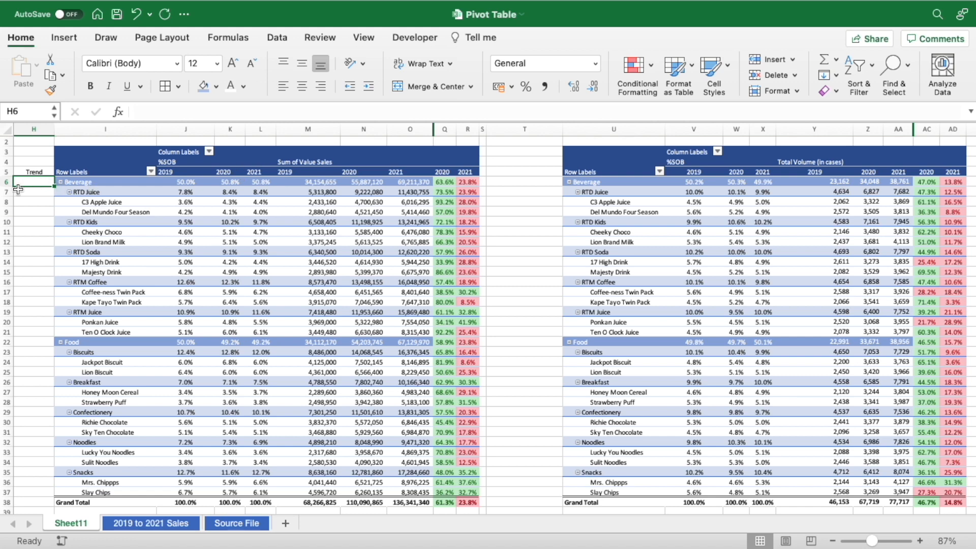
# Insert a line sparkline in cell H6 charting the Beverage value sales for 2019 to 2021 from M6:O6
pyautogui.click(71, 37)
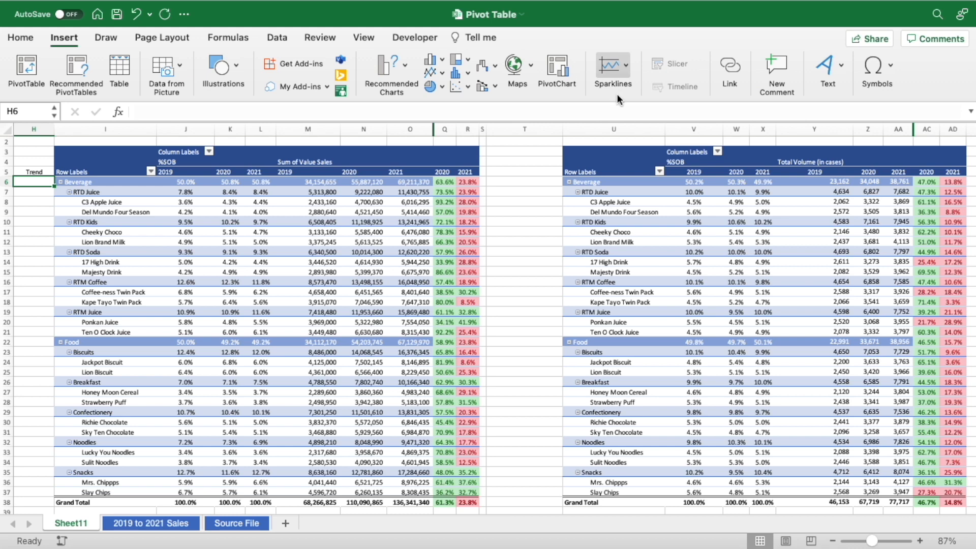
pyautogui.click(626, 65)
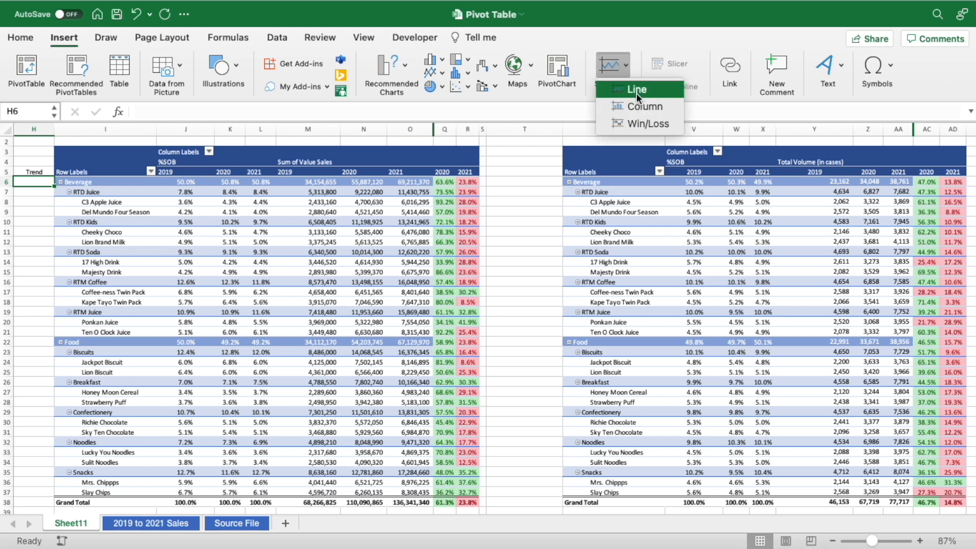
pyautogui.click(636, 91)
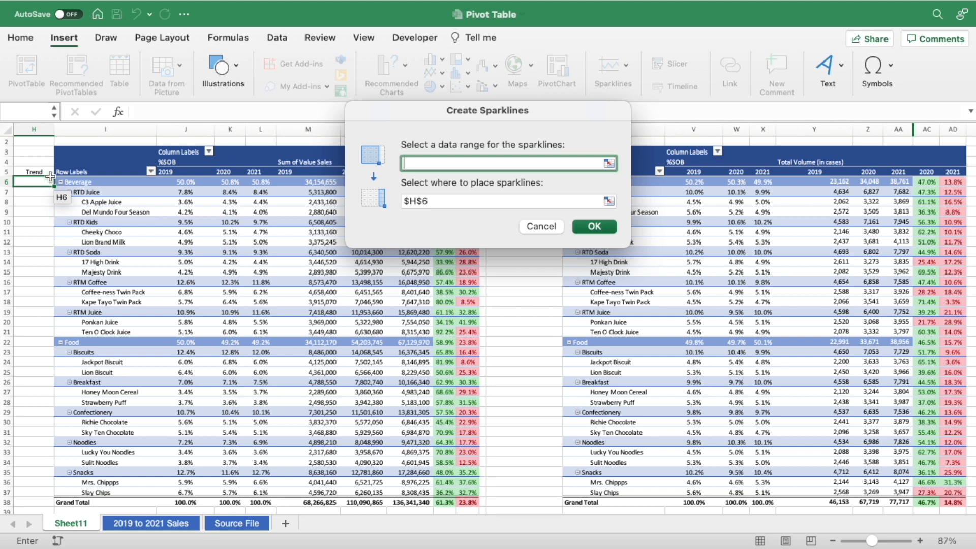
pyautogui.moveTo(459, 115); pyautogui.dragTo(271, 260)
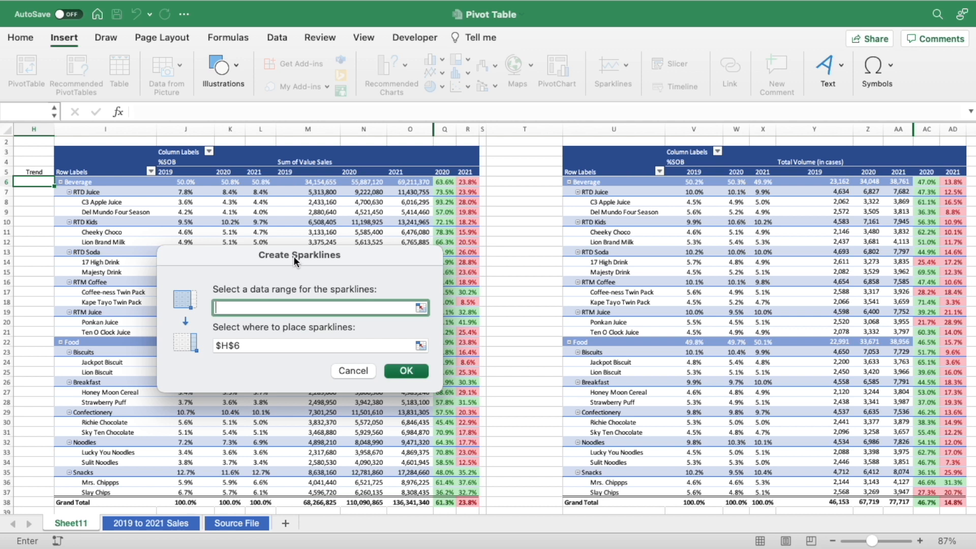
pyautogui.click(317, 183)
pyautogui.moveTo(312, 180); pyautogui.dragTo(413, 199)
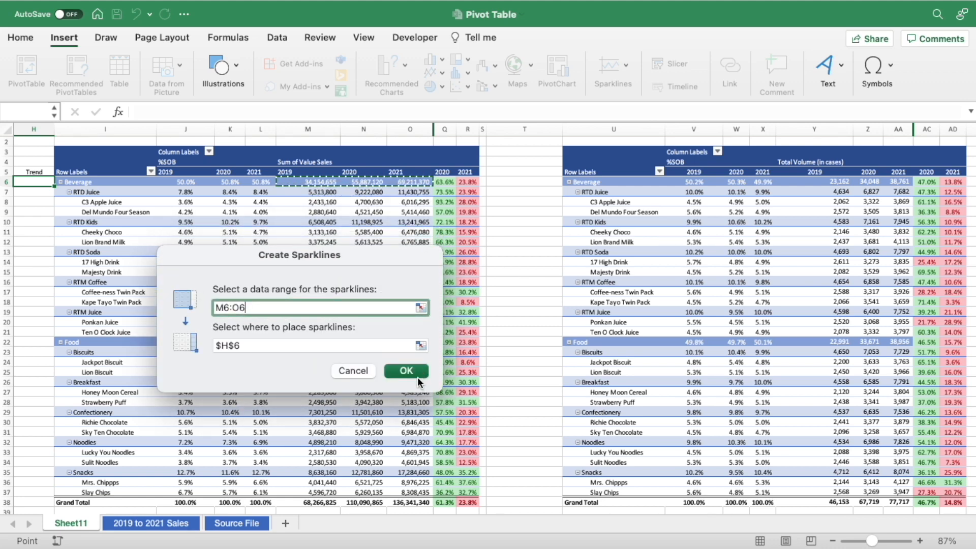
pyautogui.click(417, 371)
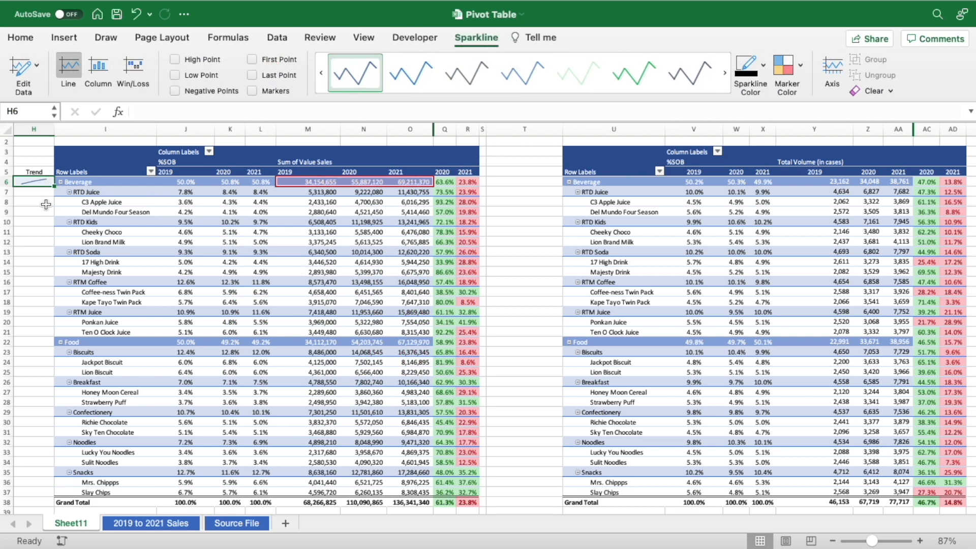
# Fill the H6 sparkline down the Trend column beside the rows of the value sales PivotTable
pyautogui.click(32, 202)
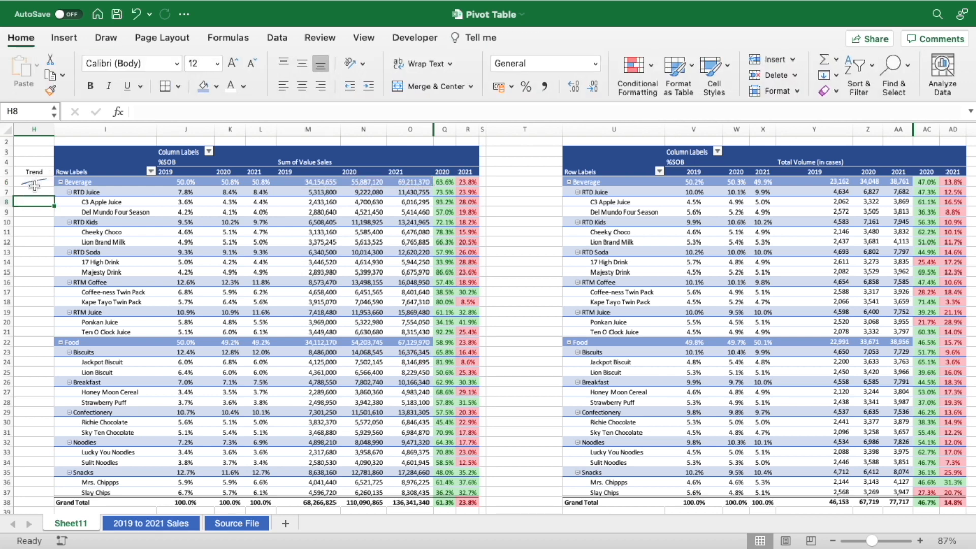
pyautogui.click(34, 184)
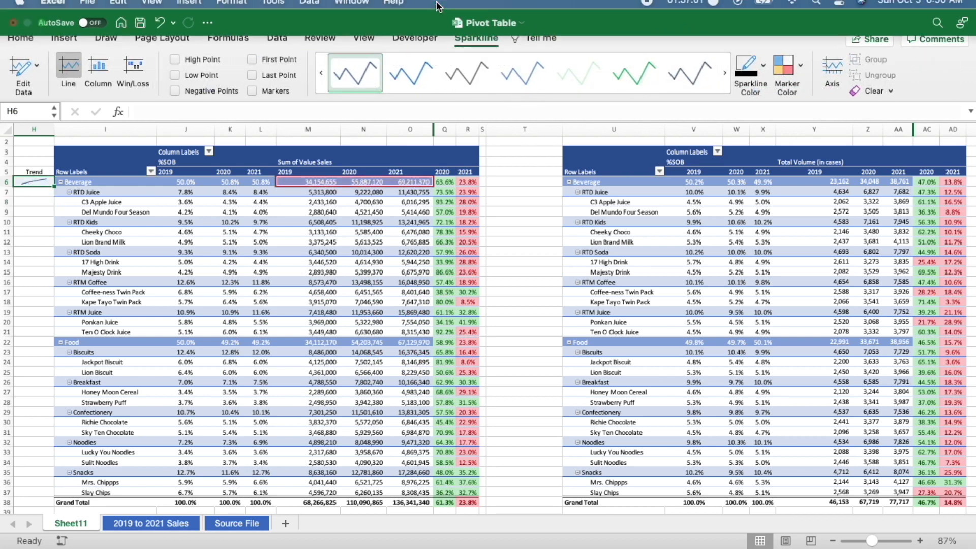
pyautogui.moveTo(65, 184); pyautogui.dragTo(34, 486)
pyautogui.click(510, 248)
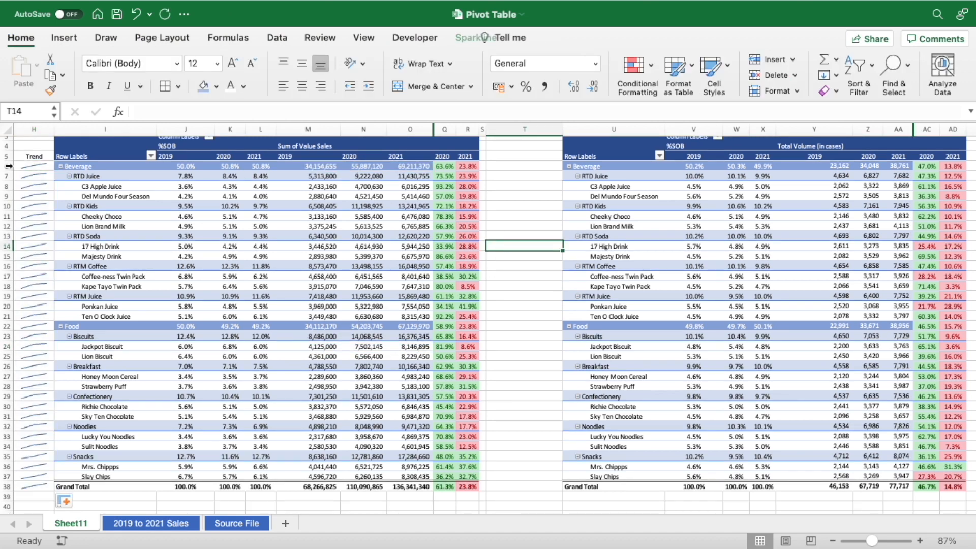
# Copy the Trend heading and first sparkline from H5:H6 to T5:T6 beside the volume PivotTable
pyautogui.moveTo(34, 155); pyautogui.dragTo(35, 167)
pyautogui.press('super+c')
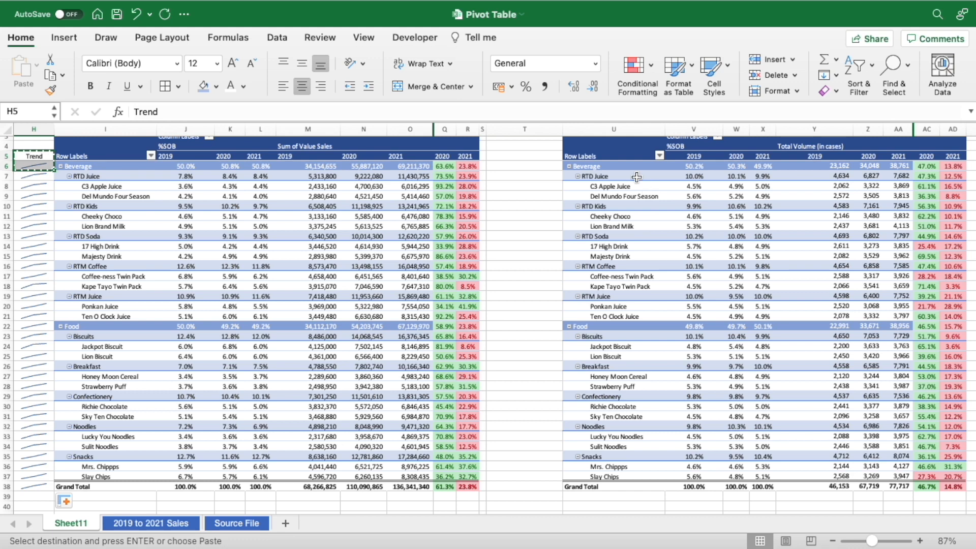
pyautogui.click(522, 155)
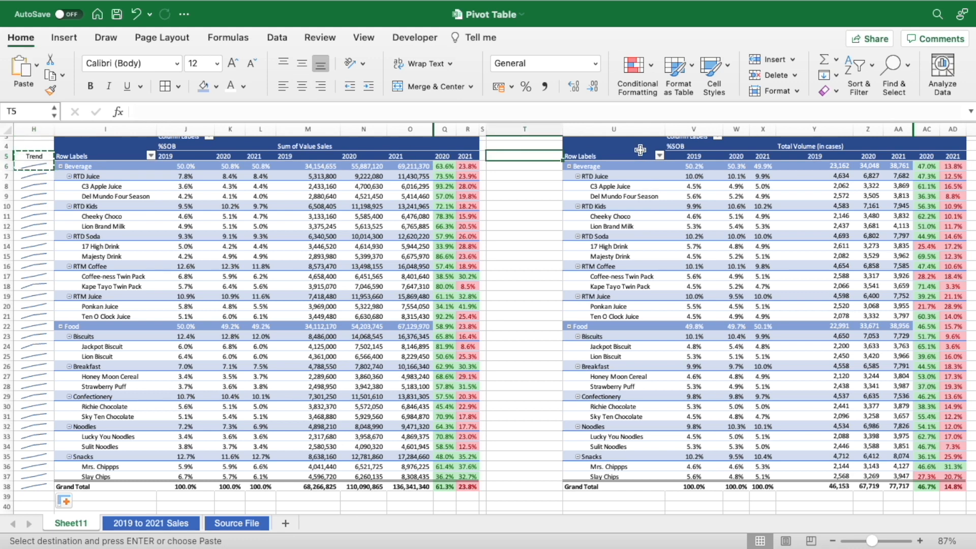
pyautogui.press('super+v')
# Fill the T6 sparkline down beside the rows of the volume PivotTable and narrow column T
pyautogui.click(551, 167)
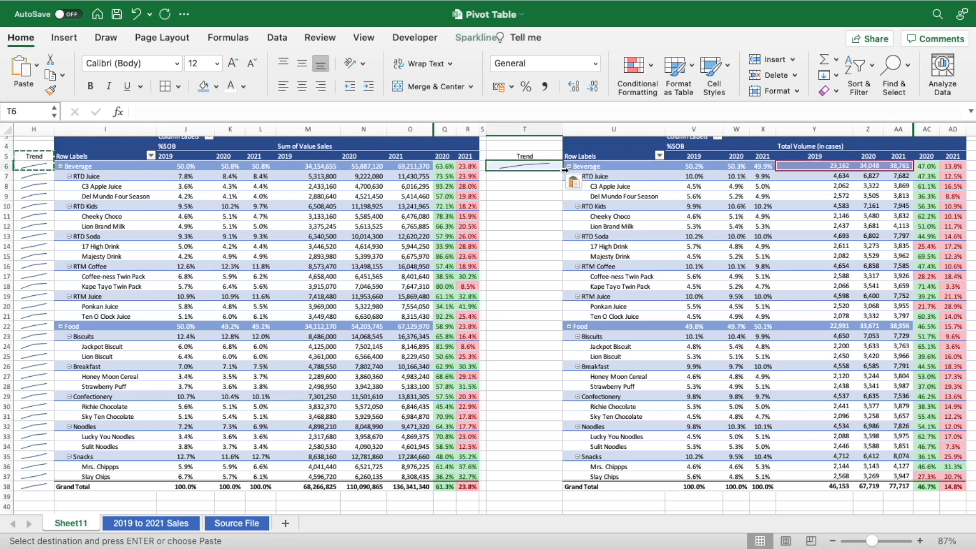
pyautogui.moveTo(562, 171); pyautogui.dragTo(559, 490)
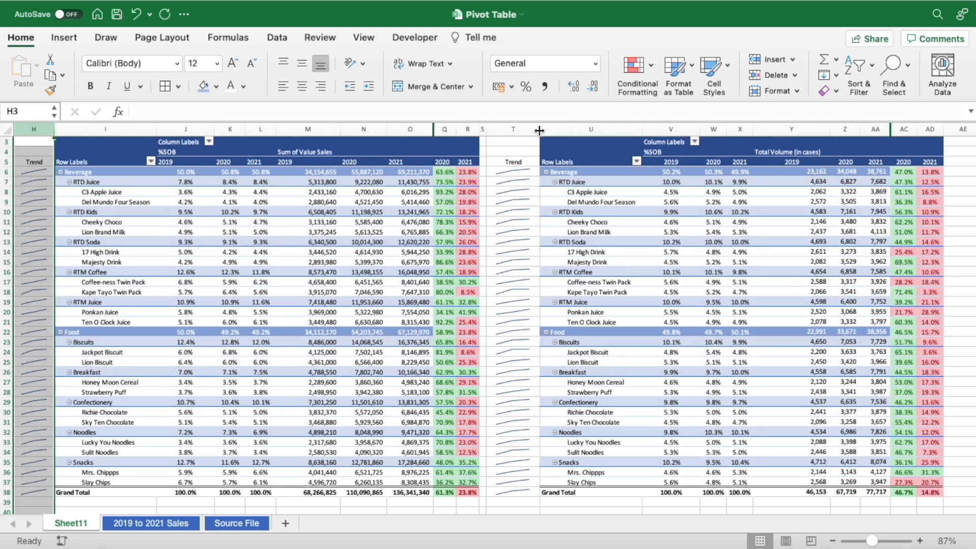
pyautogui.moveTo(540, 131); pyautogui.dragTo(519, 131)
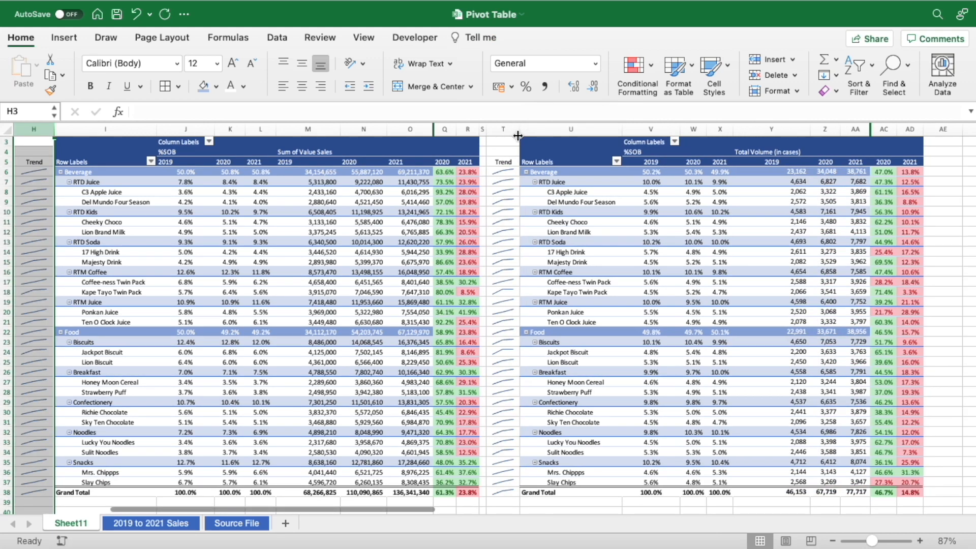